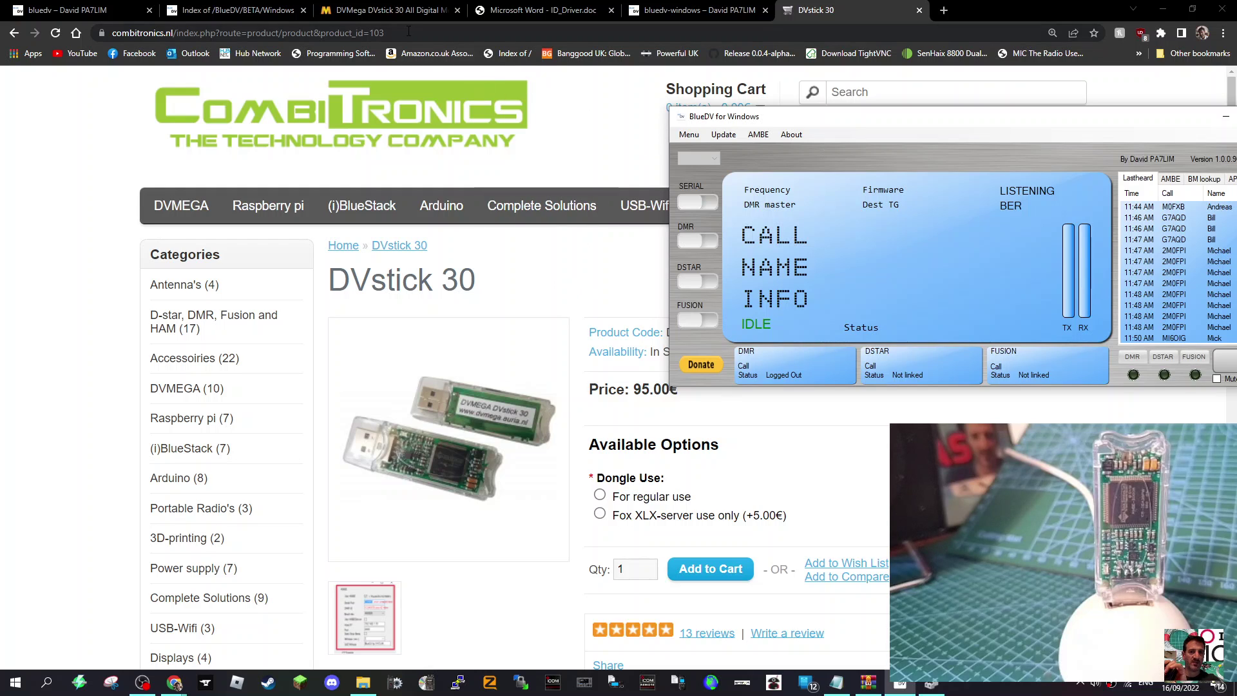
Open the Identify USB driver document and compare the CP2102 and FT234 versions of the DVstick 30
click(395, 11)
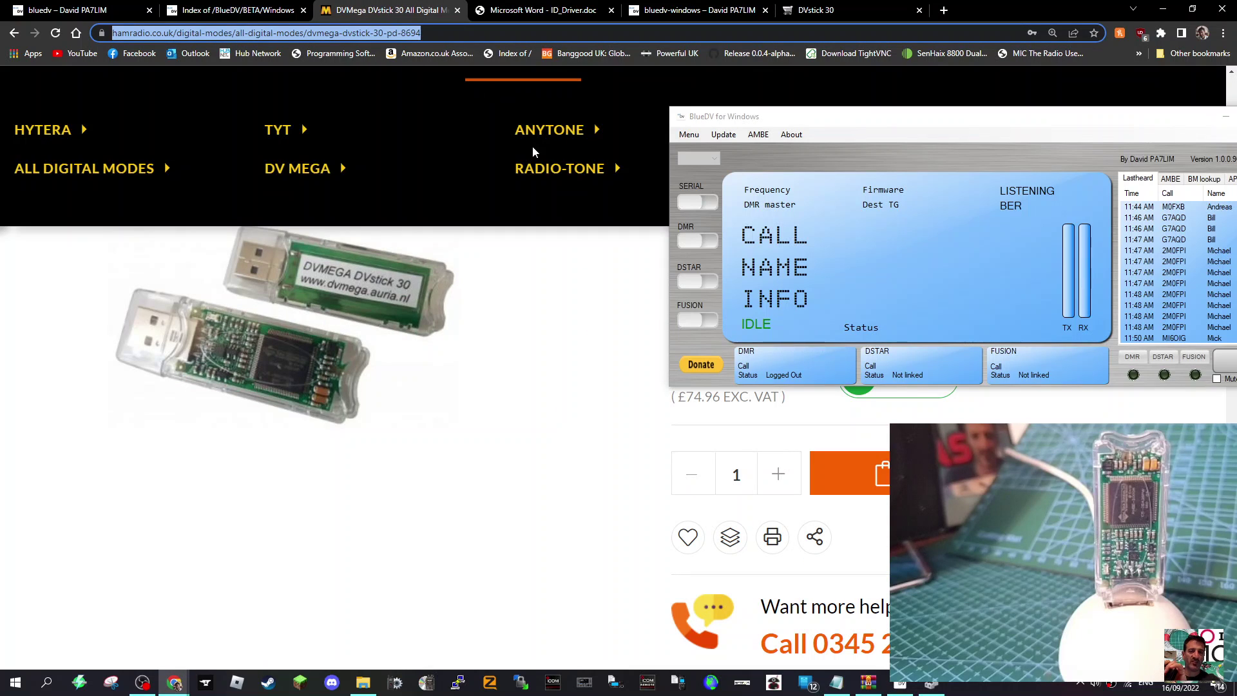
click(516, 13)
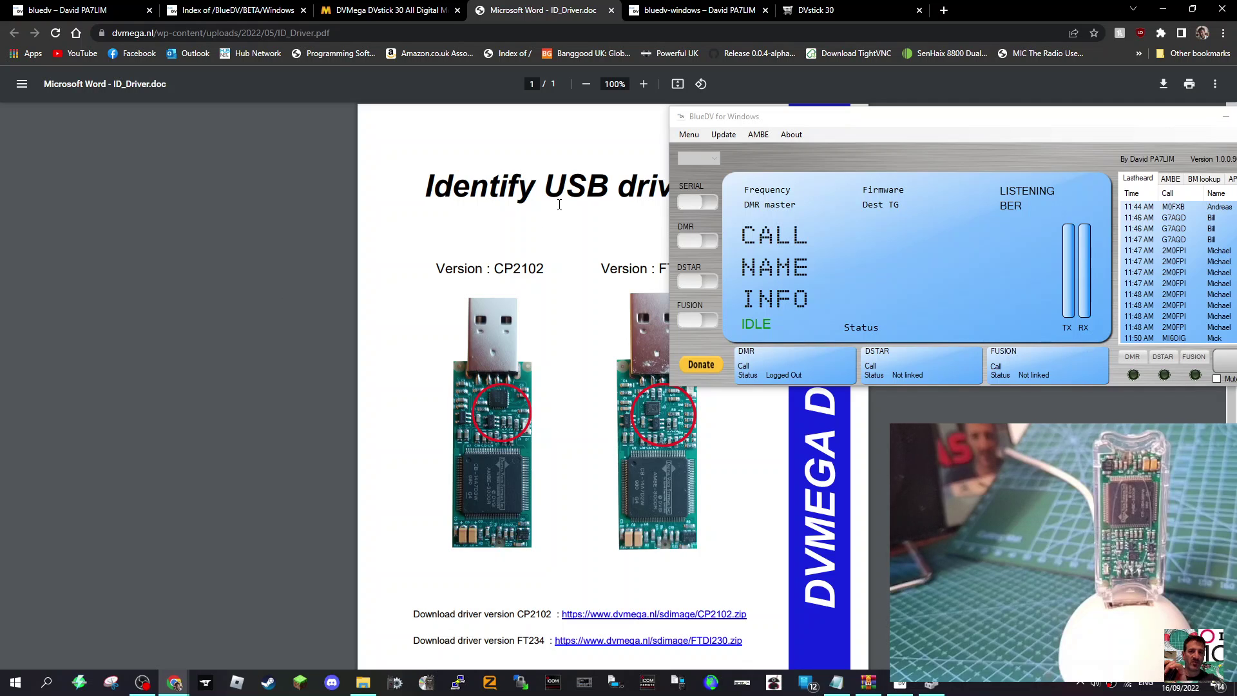
drag(951, 137, 1052, 129)
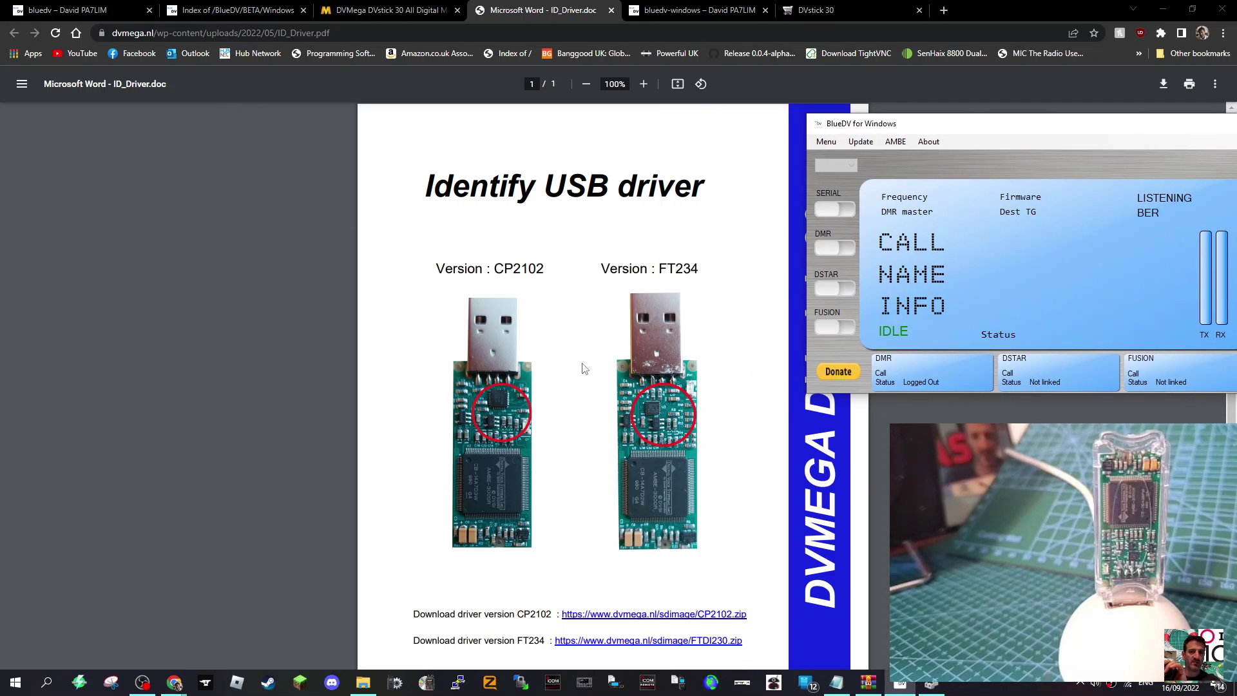
scroll(584, 368, down, 1)
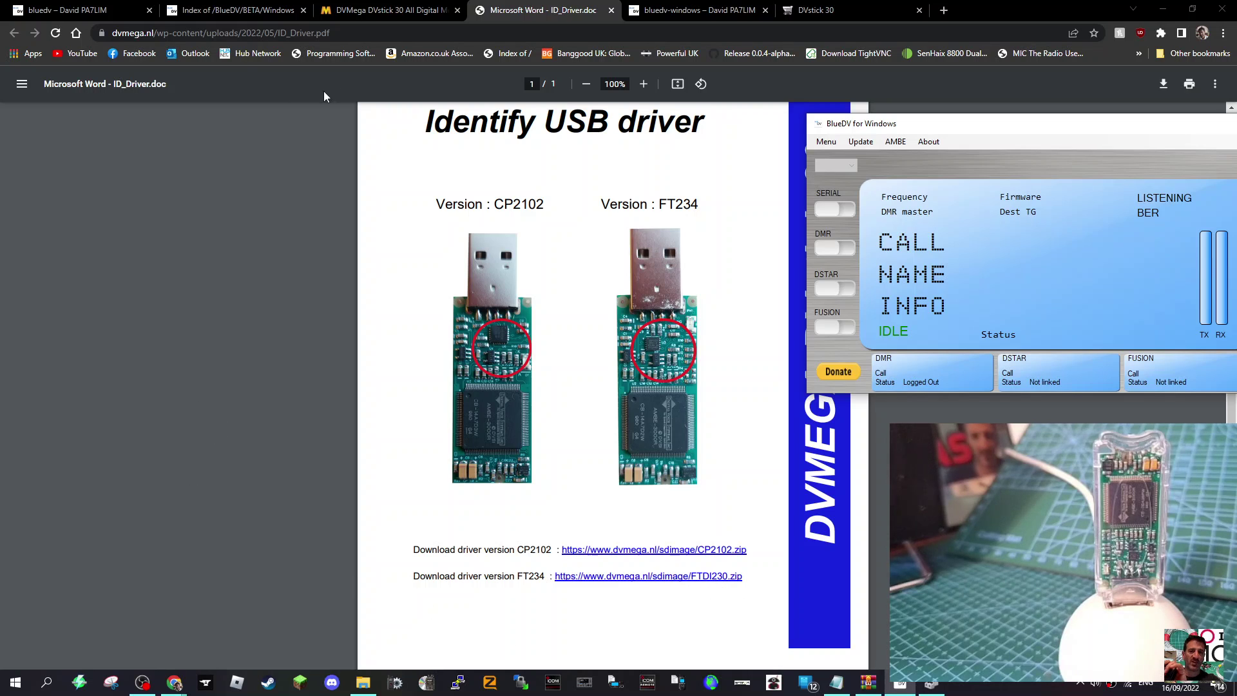
Open Device Manager over the DVMega DVstick 30 product page and examine the entries under Ports (COM & LPT)
click(369, 10)
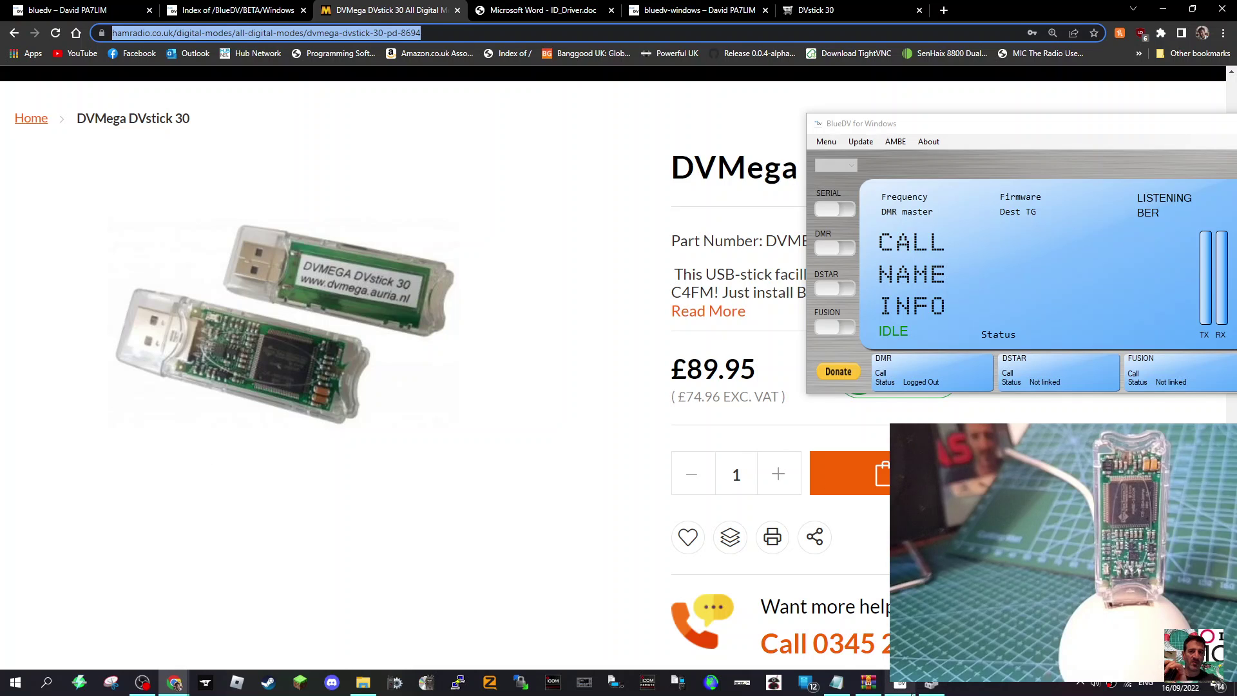
right_click(25, 687)
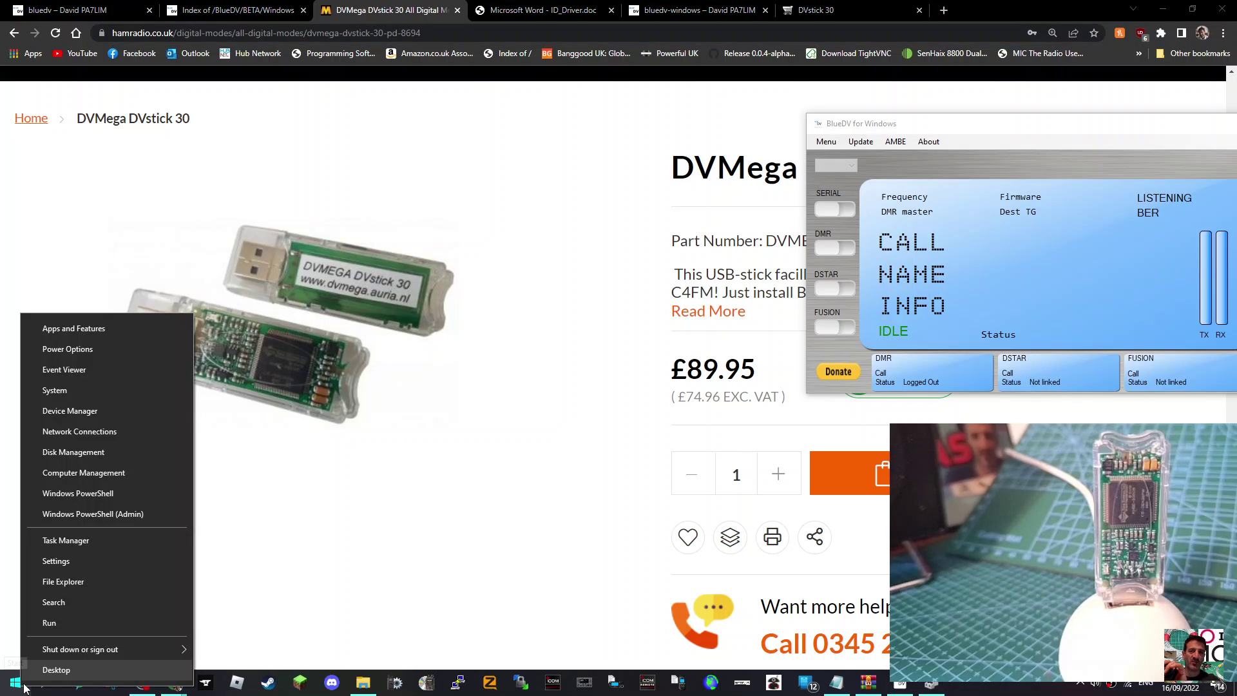
click(340, 475)
click(290, 355)
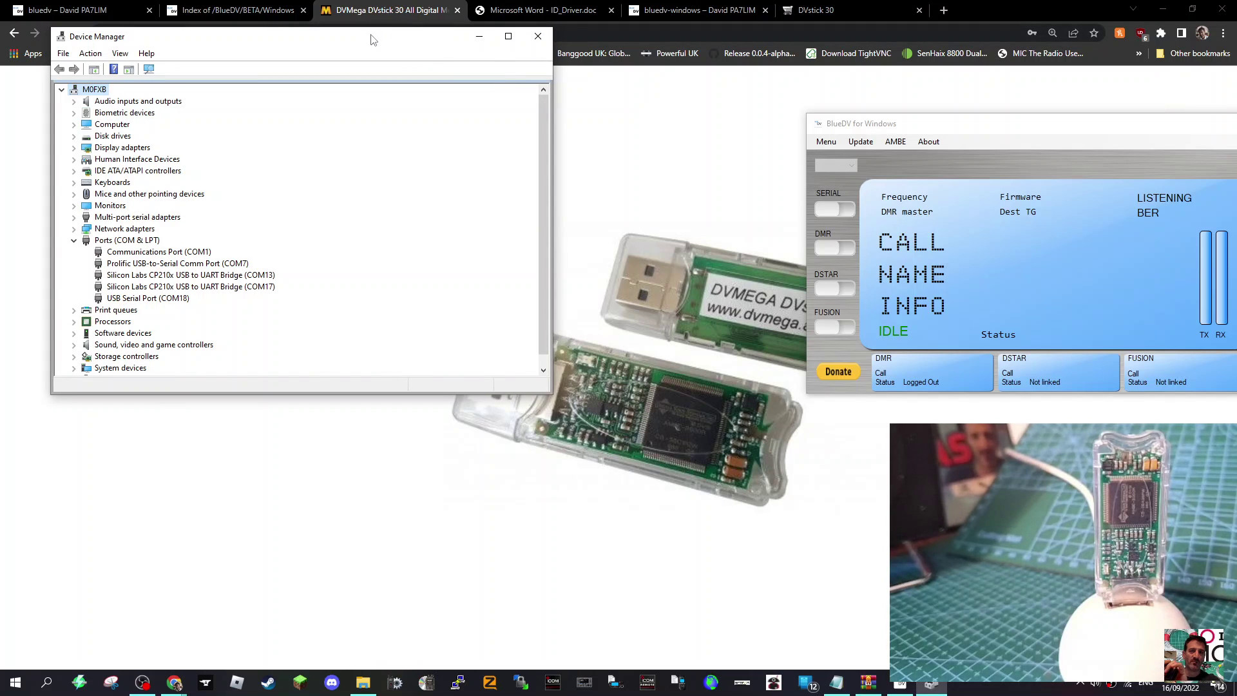
drag(370, 40, 379, 124)
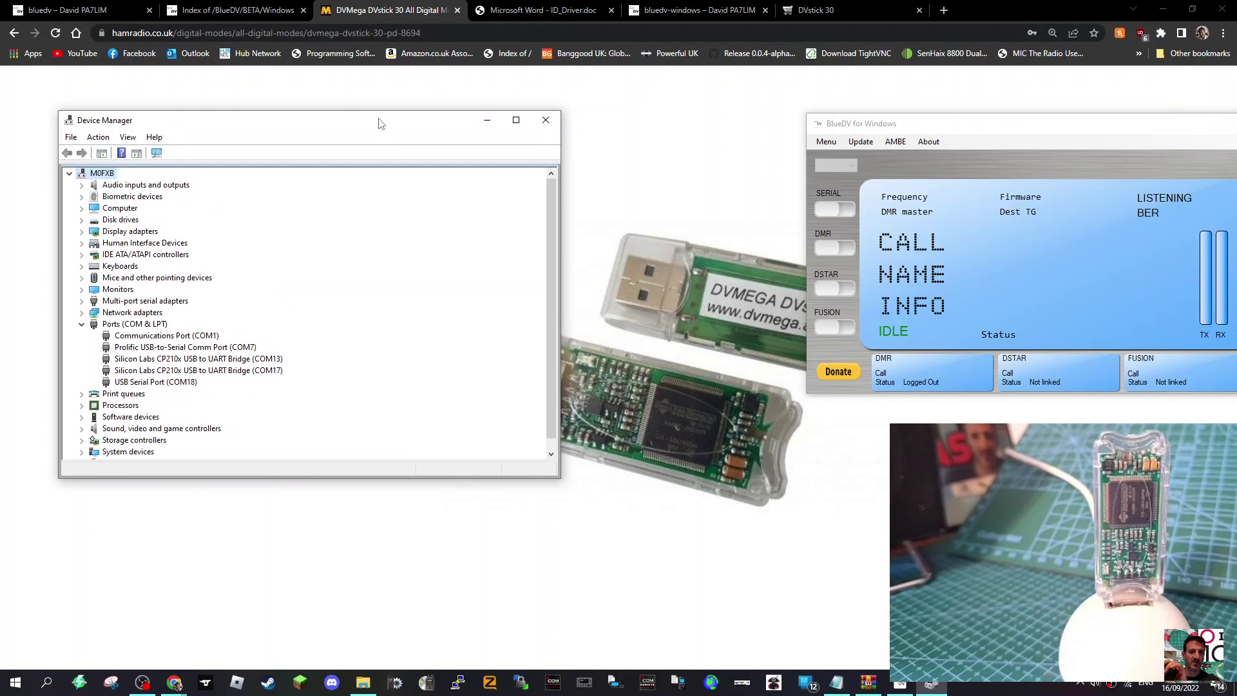
Keep the USB Serial Port (COM18) at 460800 bits per second in its properties and close Device Manager
right_click(174, 385)
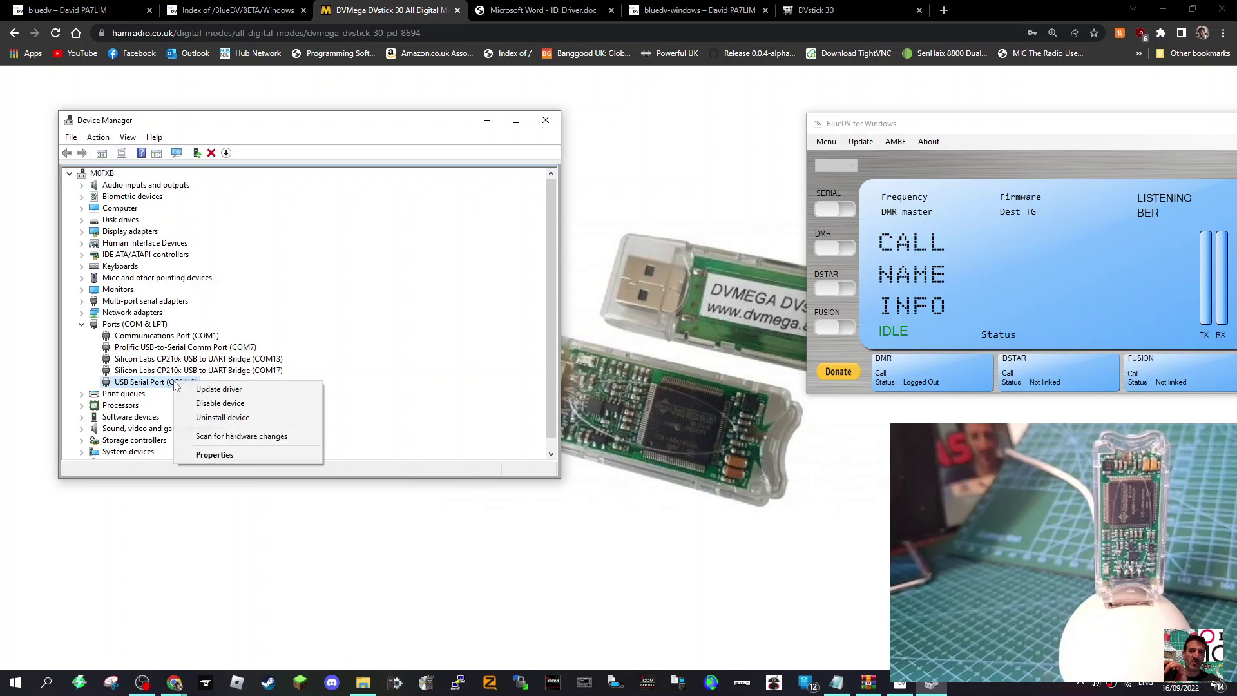
click(215, 455)
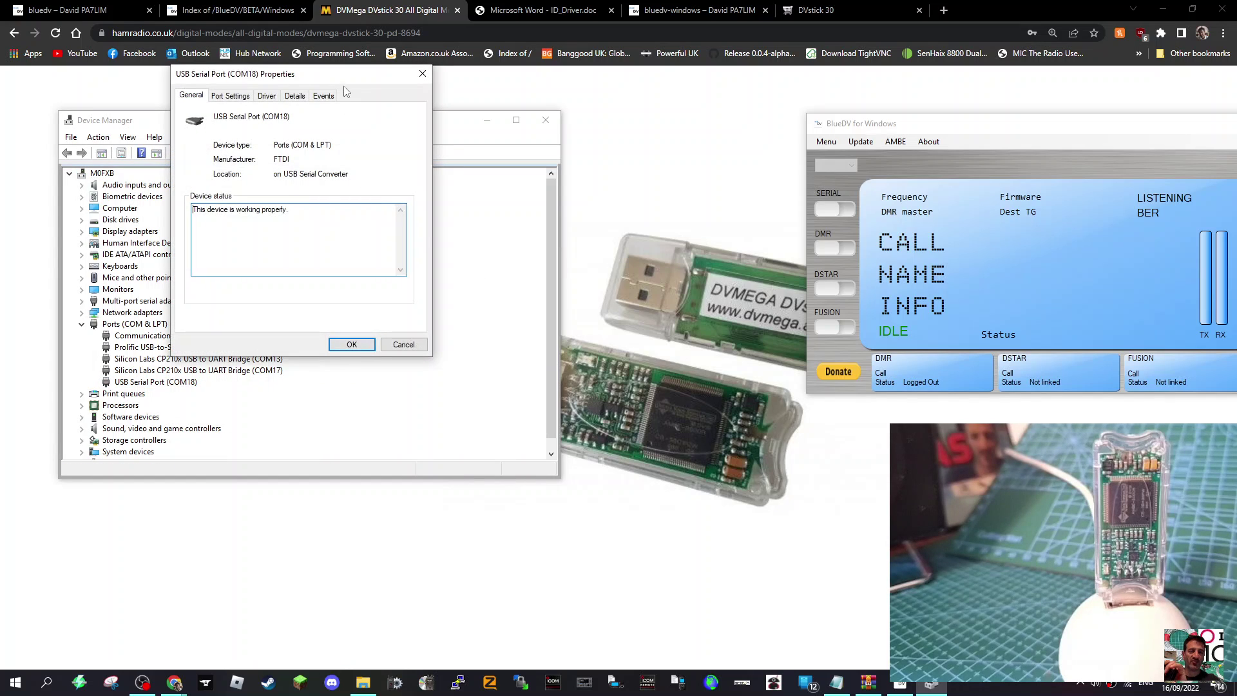
drag(344, 84, 348, 134)
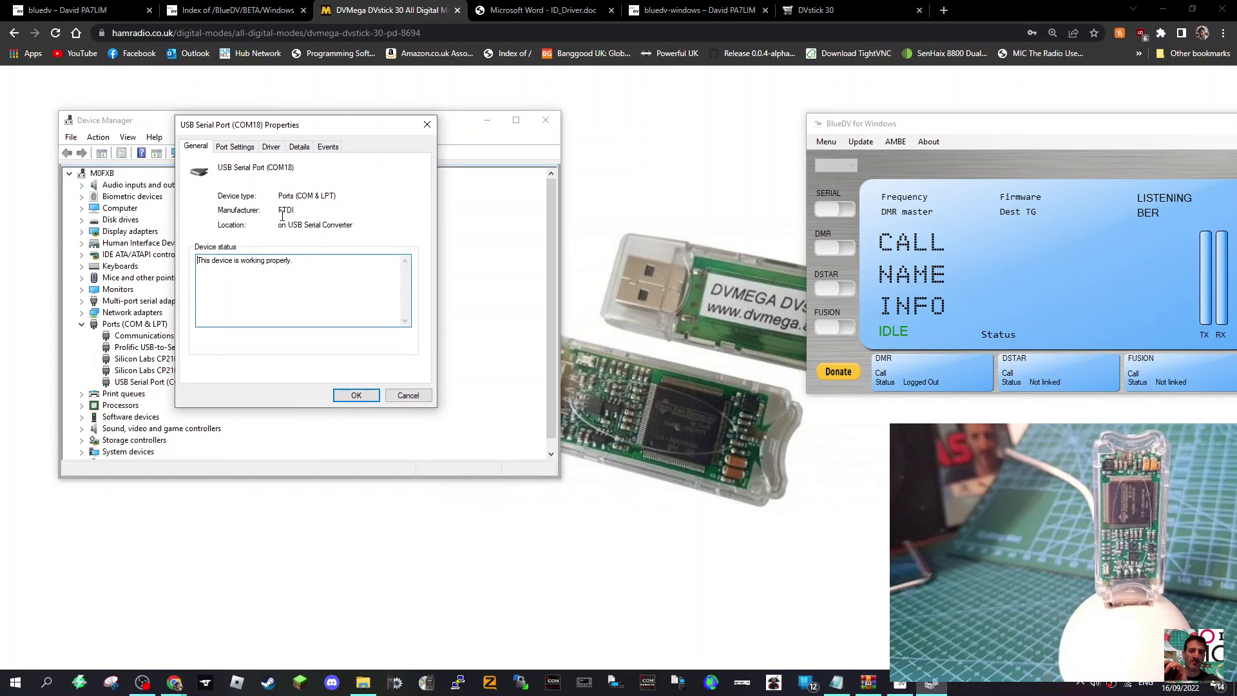
click(236, 148)
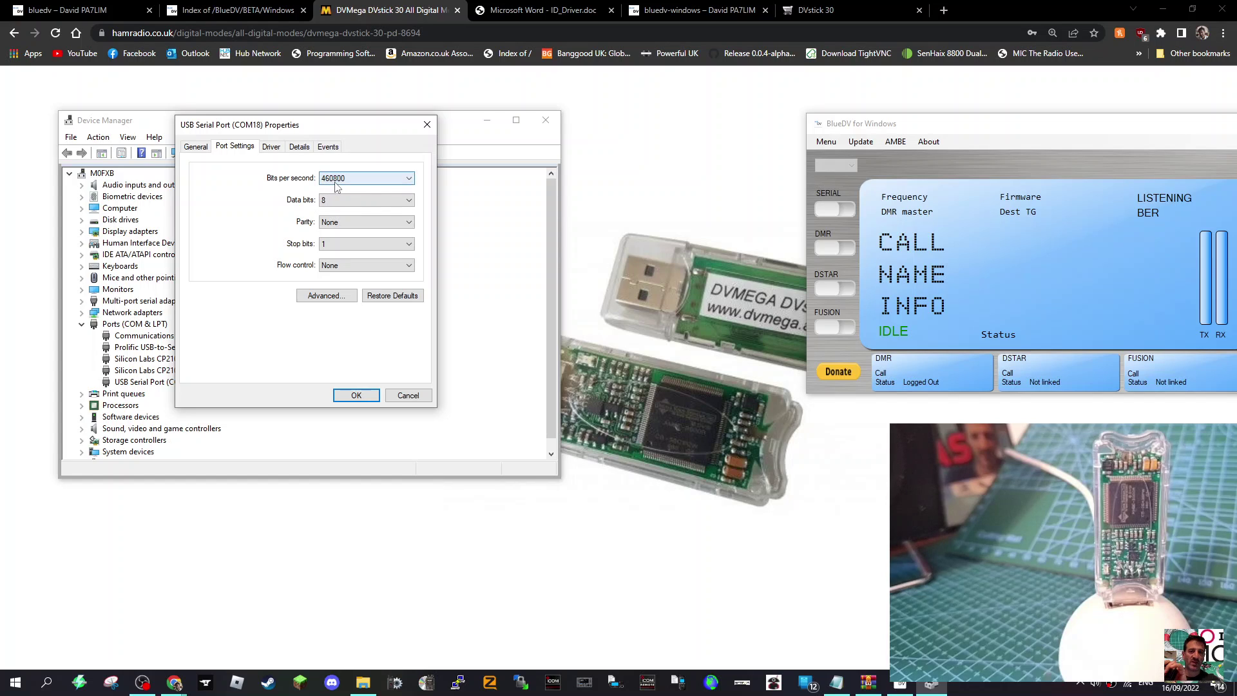
click(413, 180)
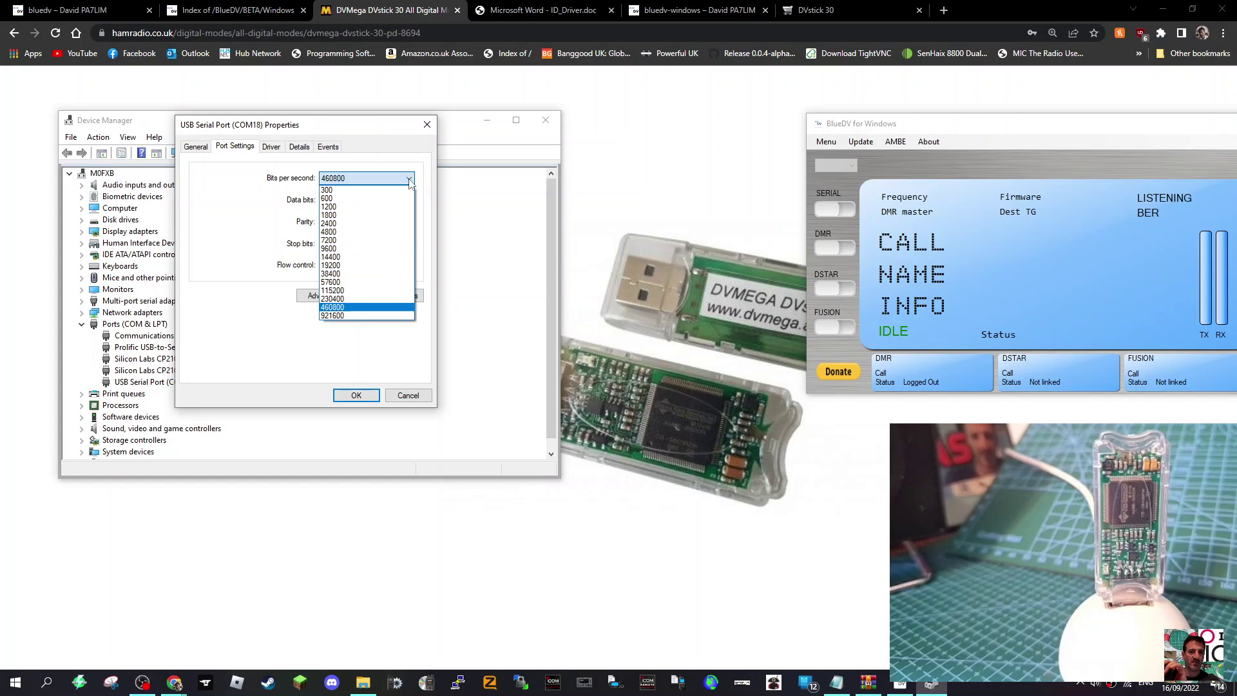
click(355, 183)
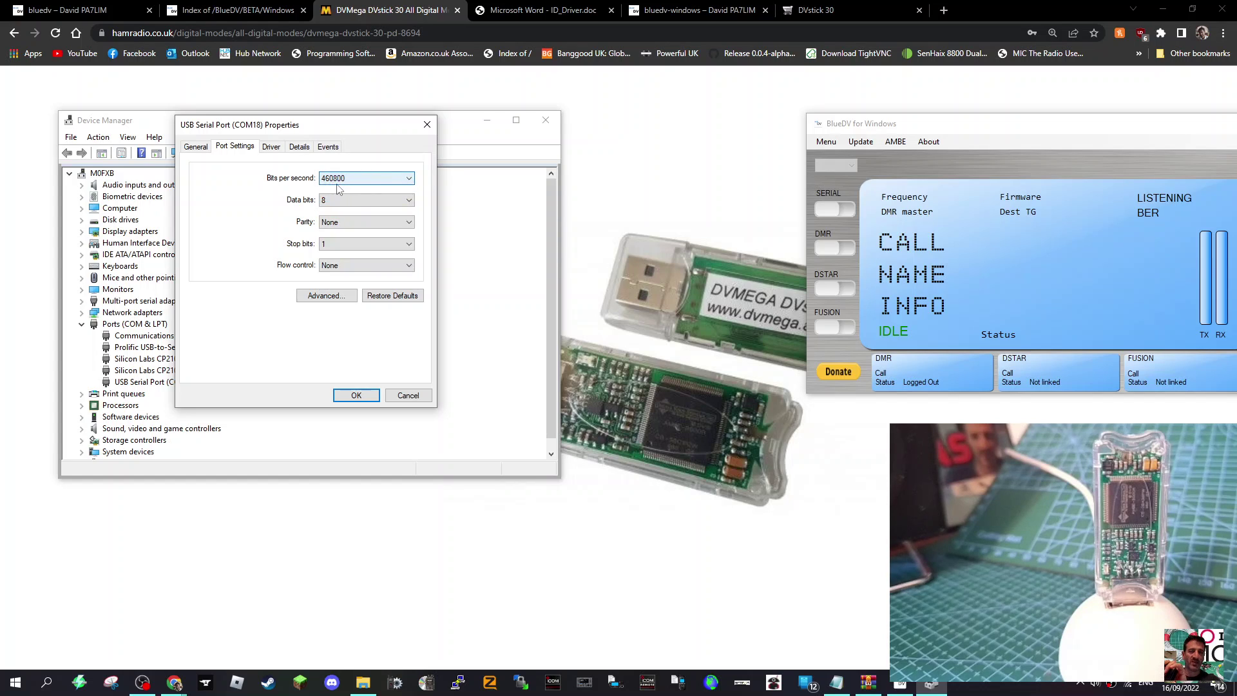
click(357, 395)
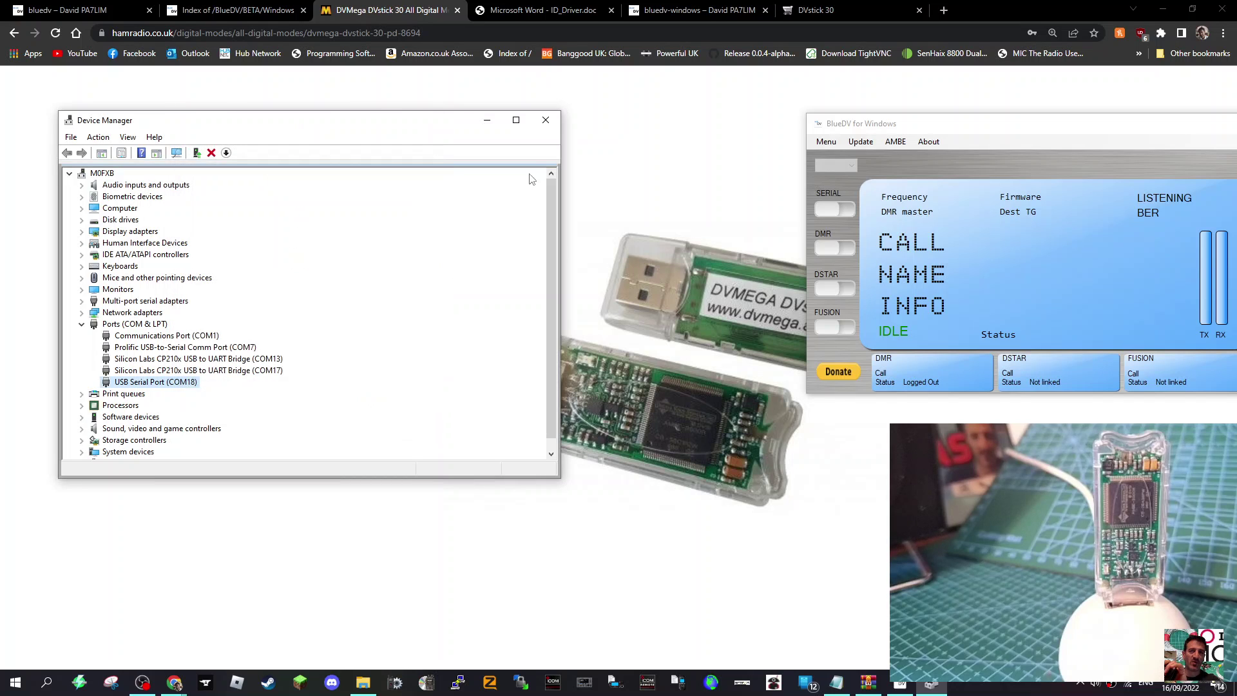
click(546, 123)
Bring up the bluedv web page, move the BlueDV window aside and find the Windows download option
drag(1134, 131, 380, 232)
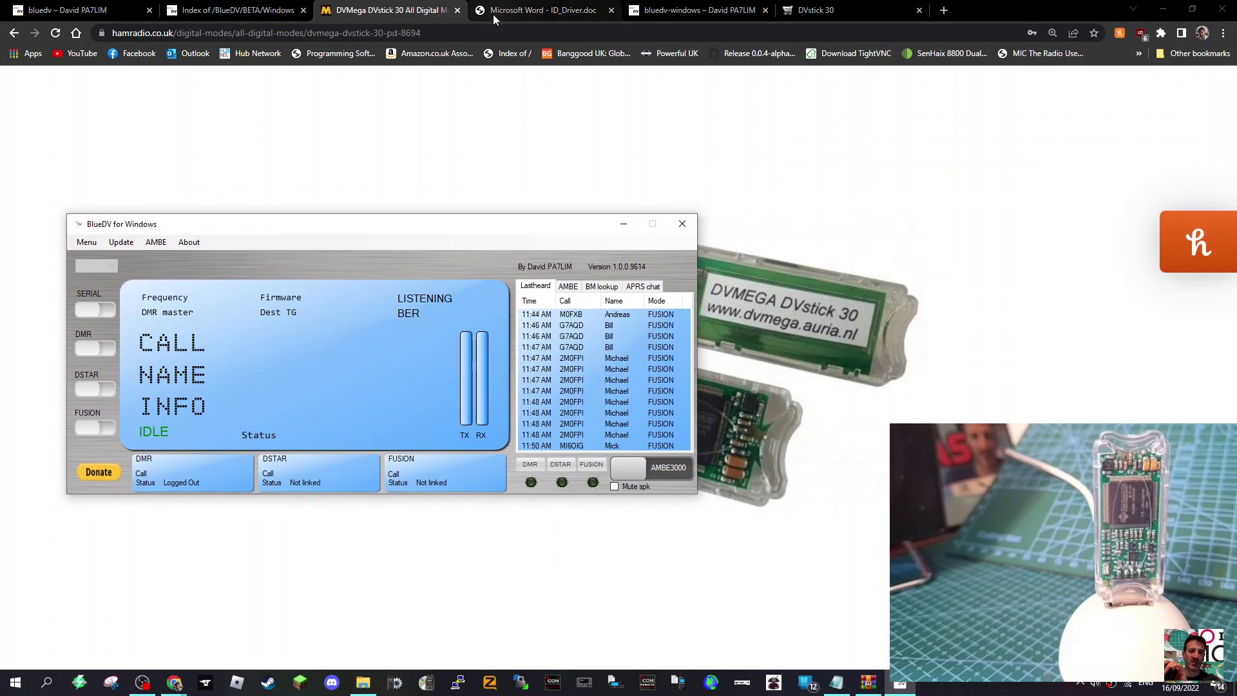
click(236, 12)
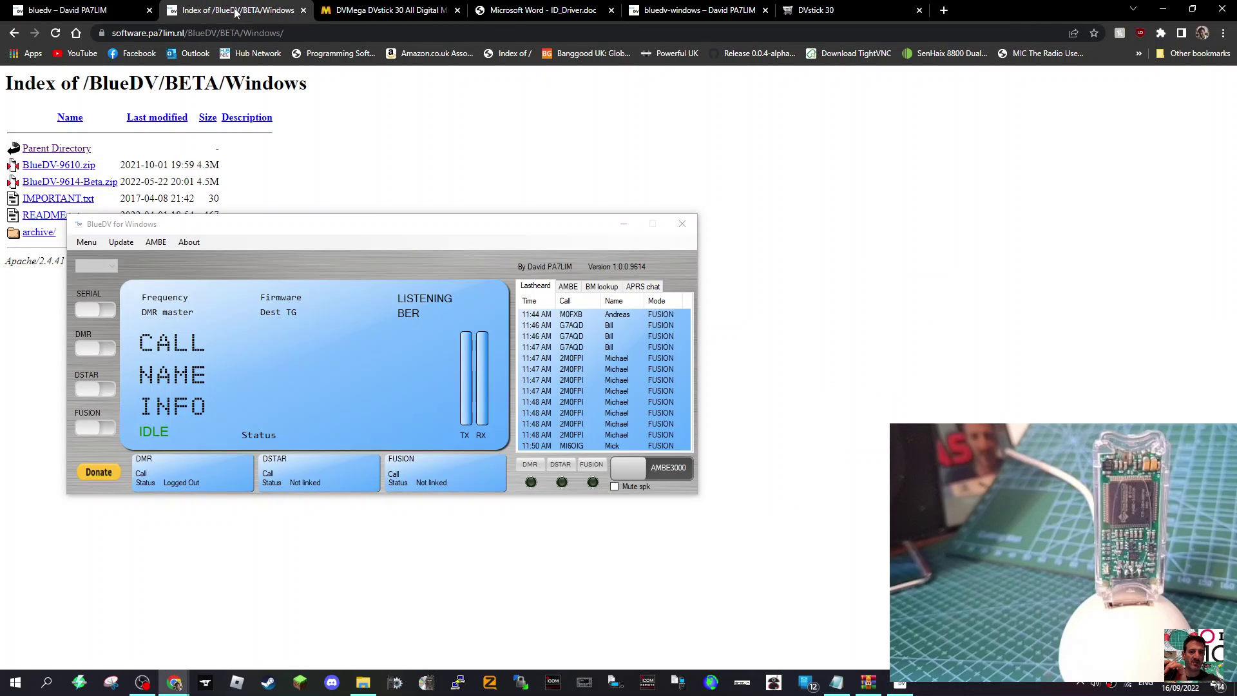
click(106, 10)
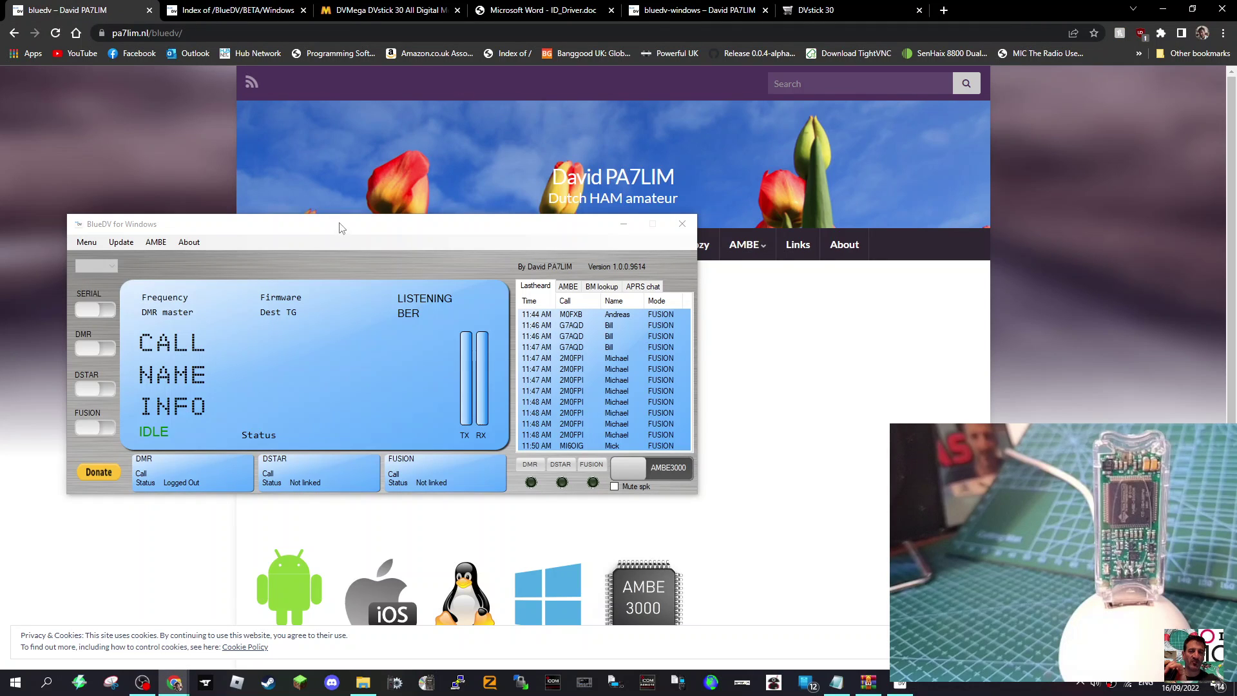
drag(341, 228, 1062, 285)
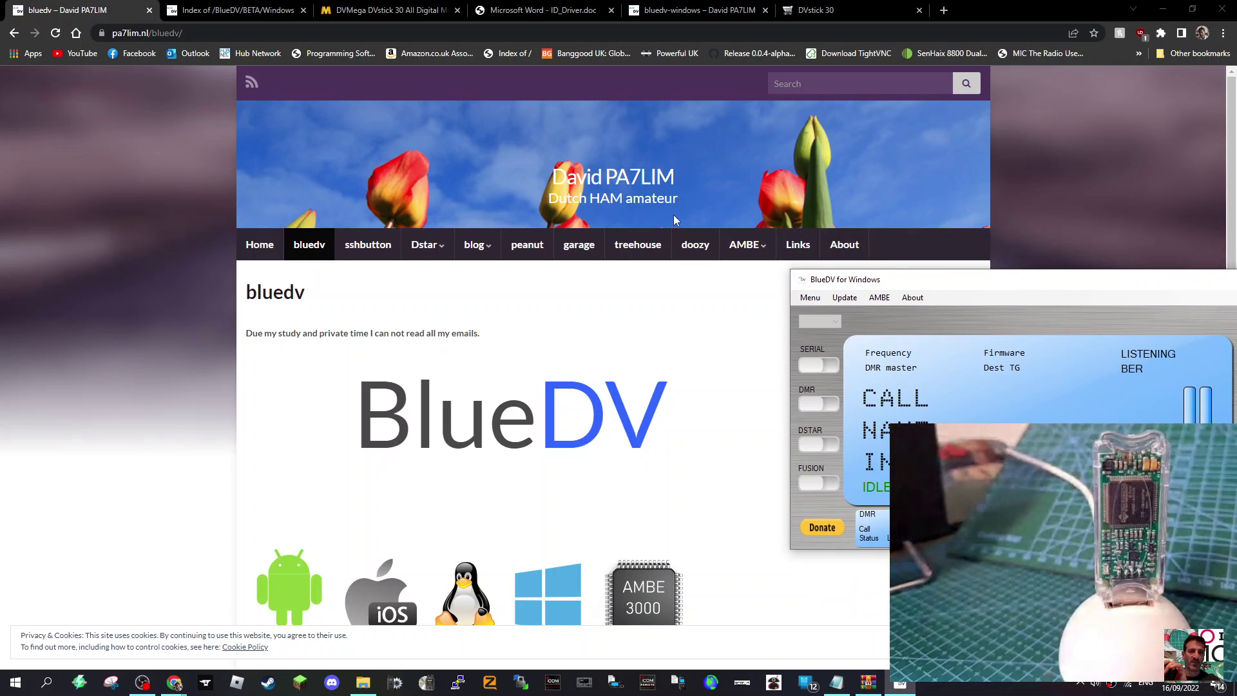
scroll(671, 215, down, 3)
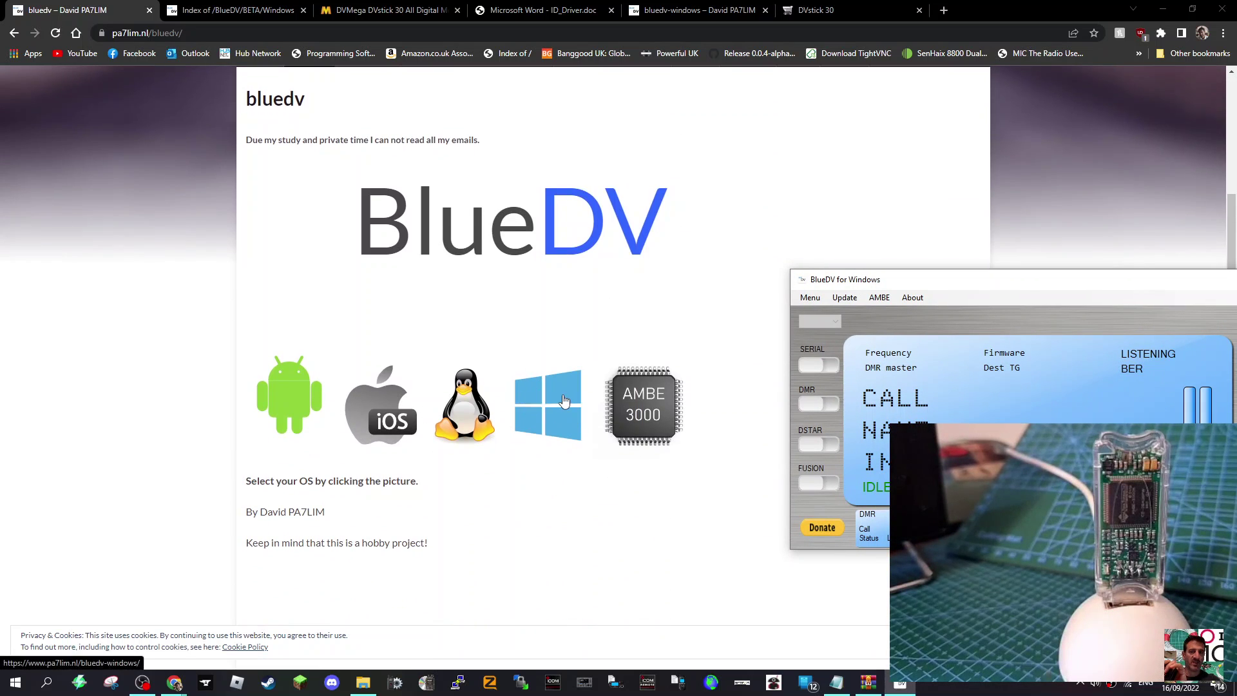
Examine the zip files in the /BlueDV/BETA/Windows download index and reposition the BlueDV window over it
click(211, 13)
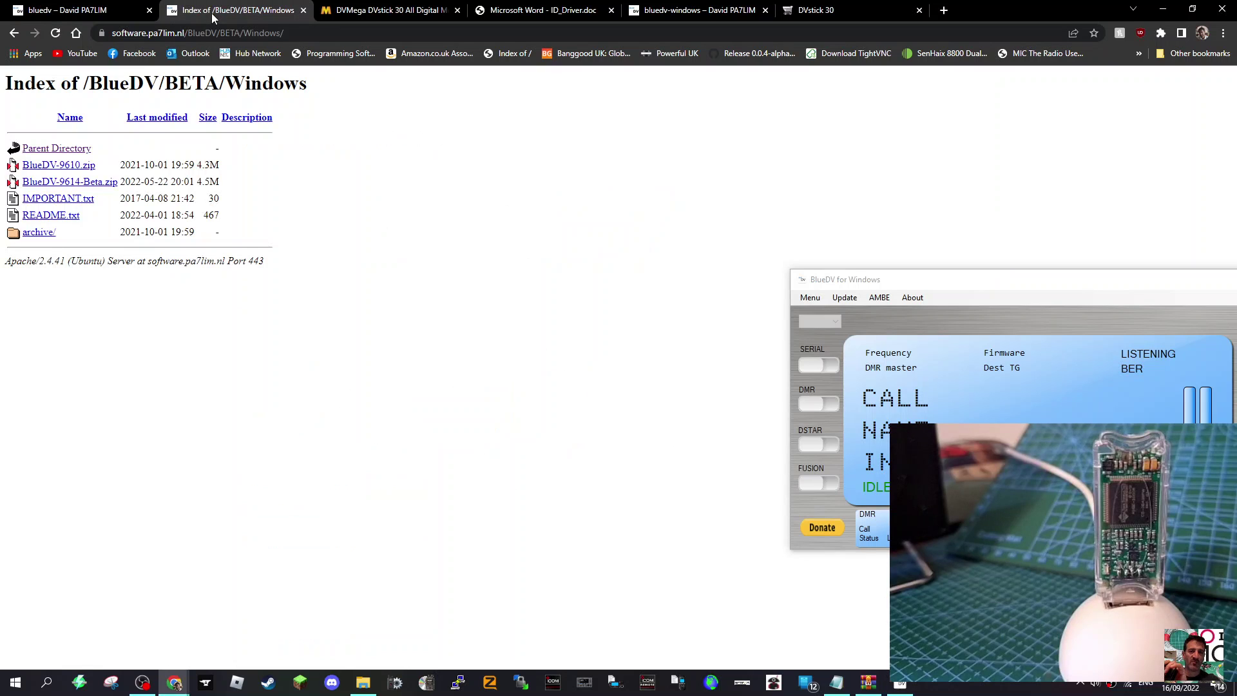
drag(1008, 276, 772, 85)
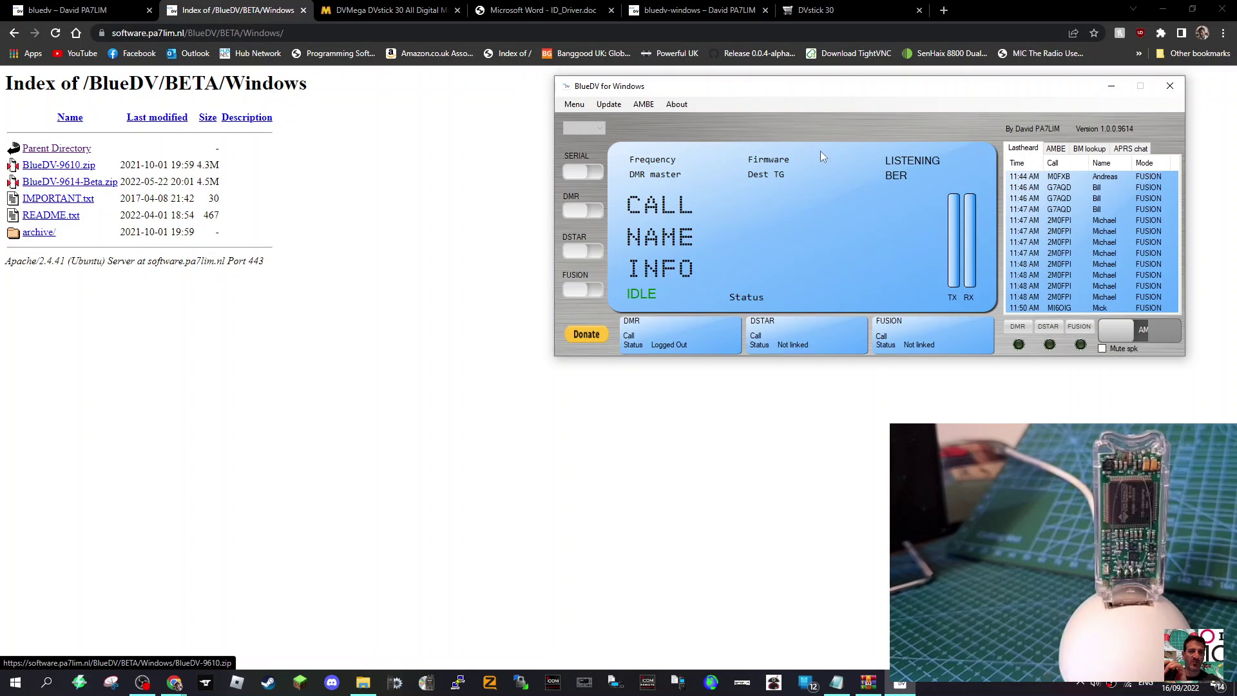
drag(871, 91, 638, 252)
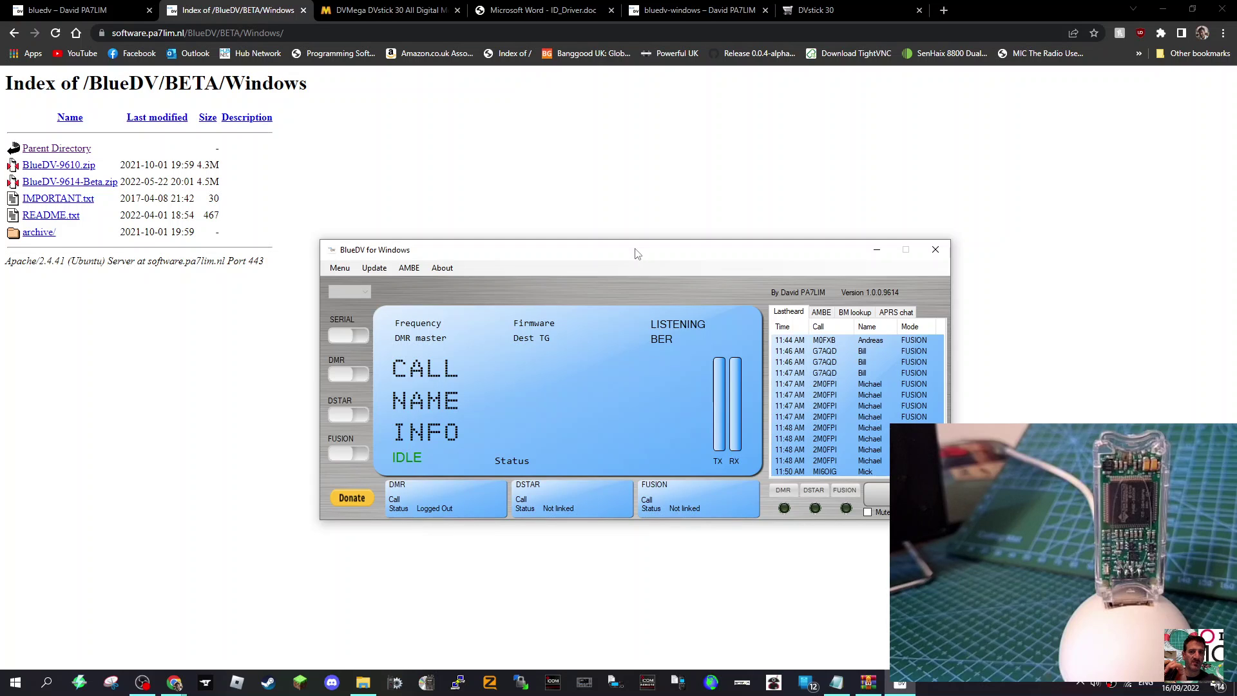
drag(675, 249, 473, 184)
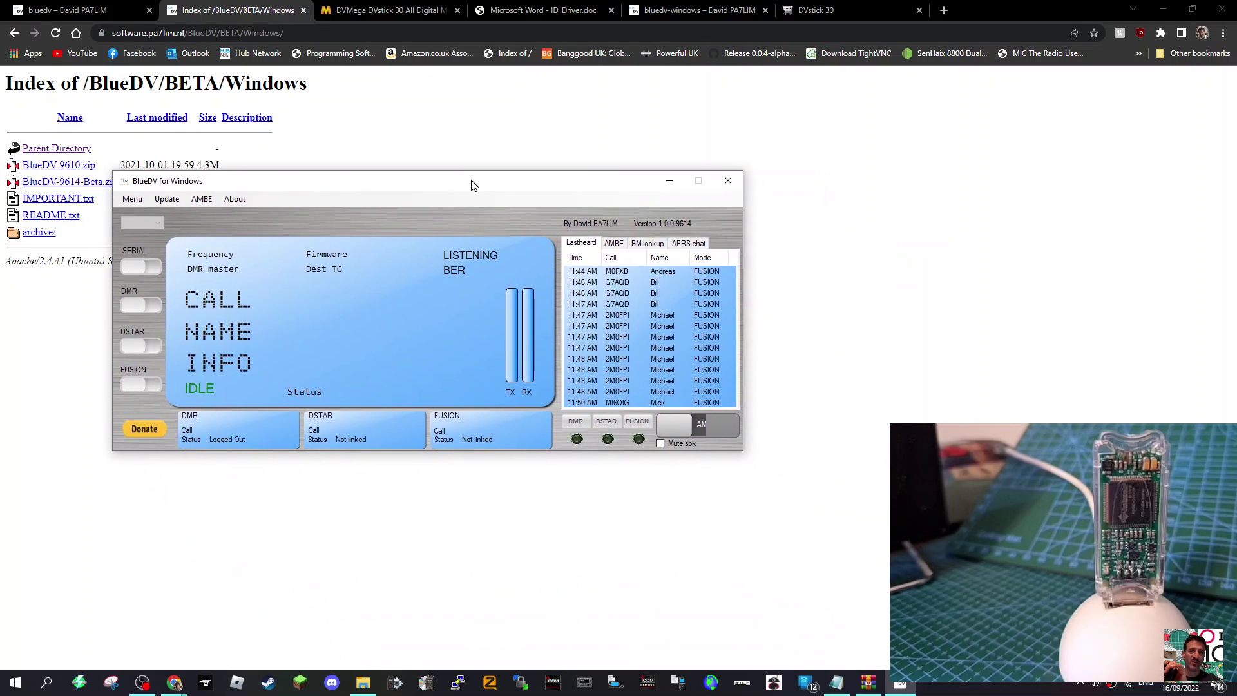
Review the bluedv-windows page and the DVstick 30 shop page, and return to the Identify USB driver document
click(532, 12)
click(729, 11)
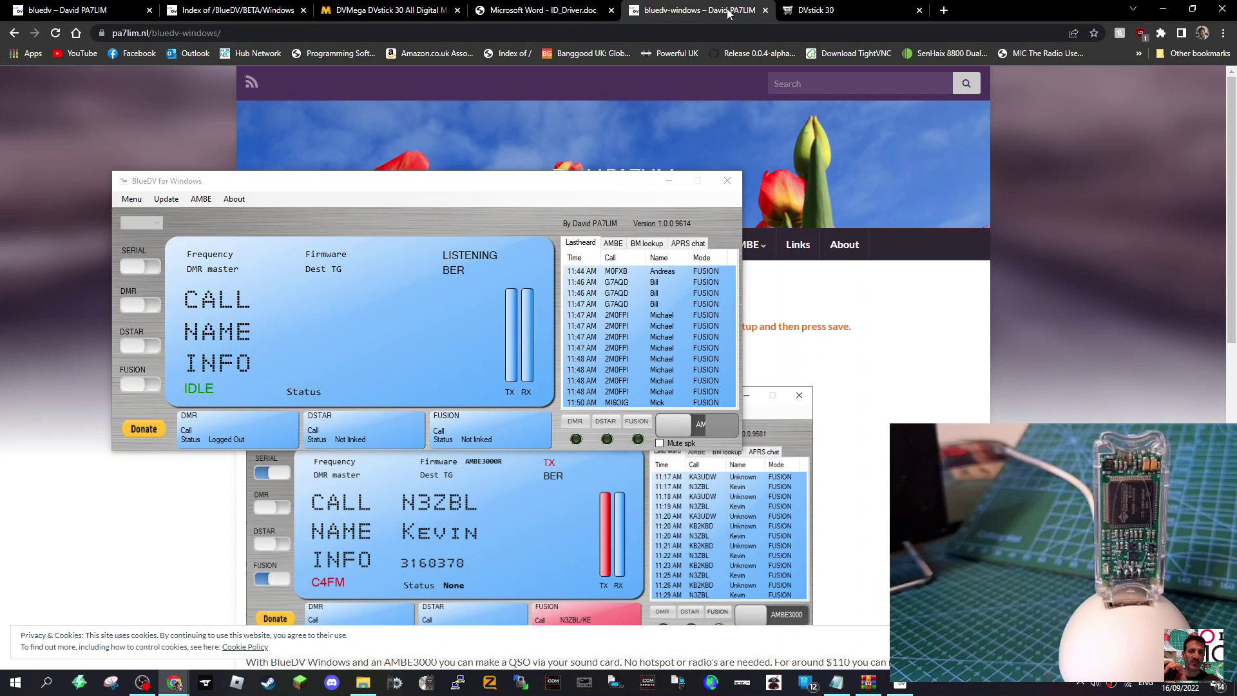
click(845, 11)
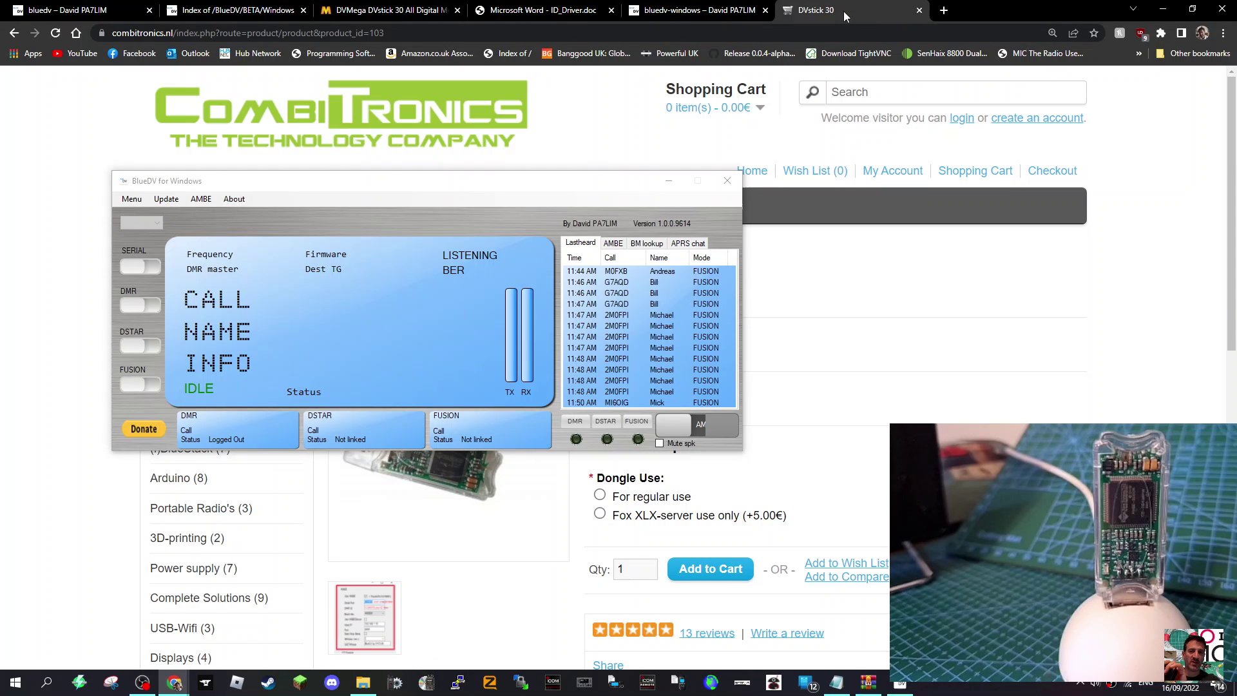
click(552, 12)
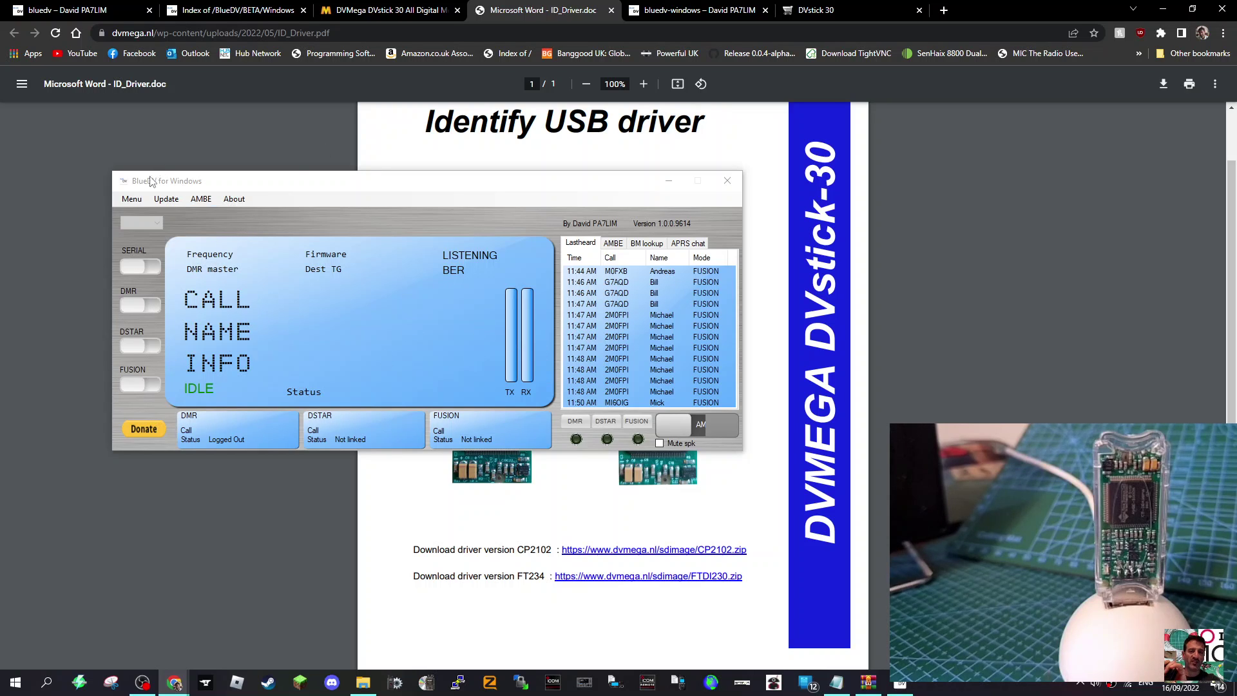
Open the BlueDV setup window and keep COM18 as the radio serial port, checking the frequency setting
click(129, 201)
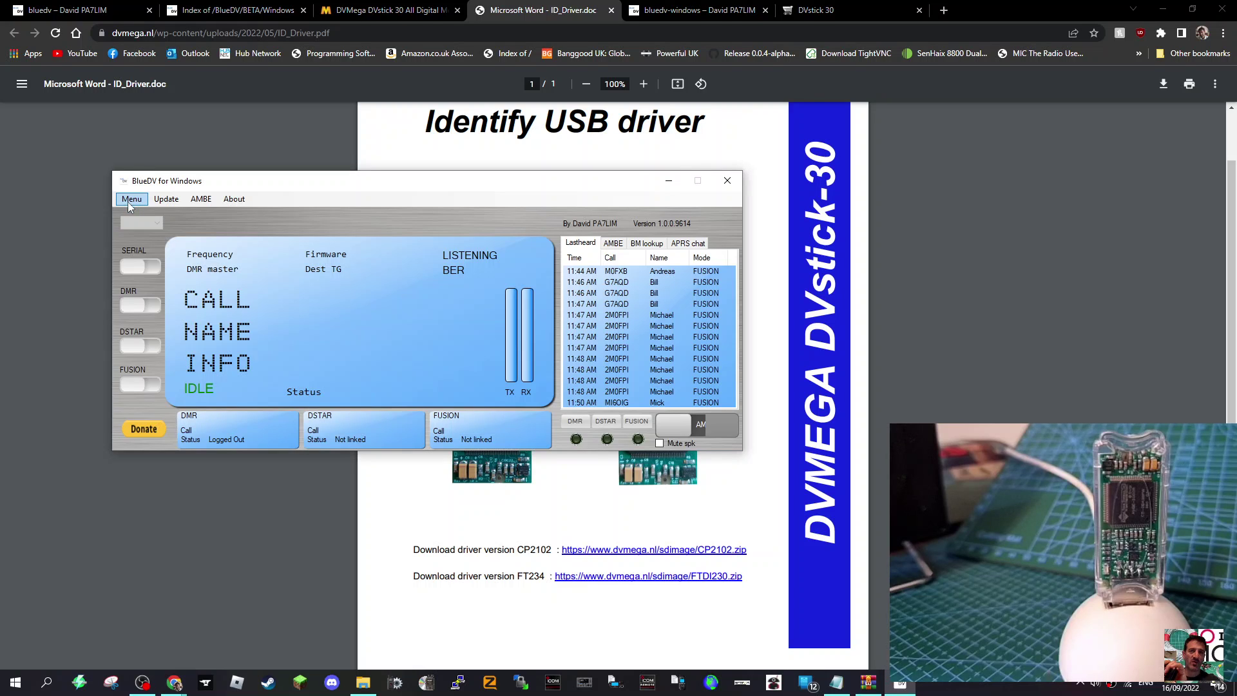
click(131, 199)
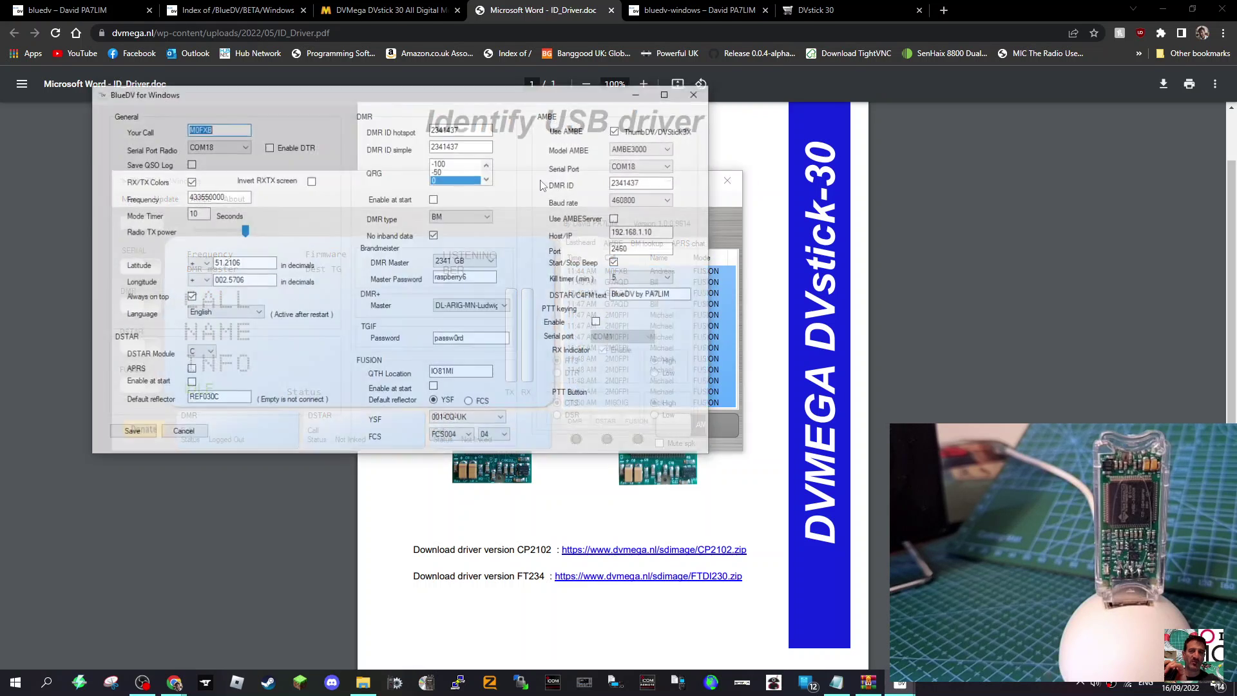
drag(500, 100, 484, 181)
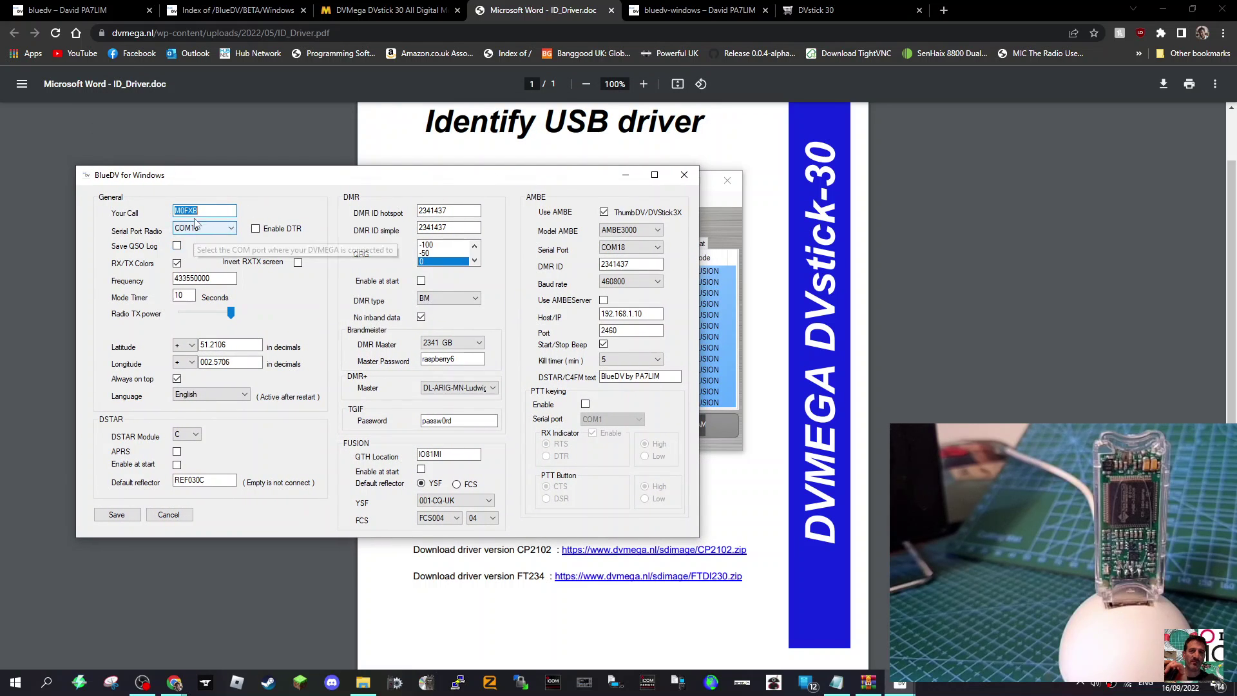
click(230, 228)
click(231, 233)
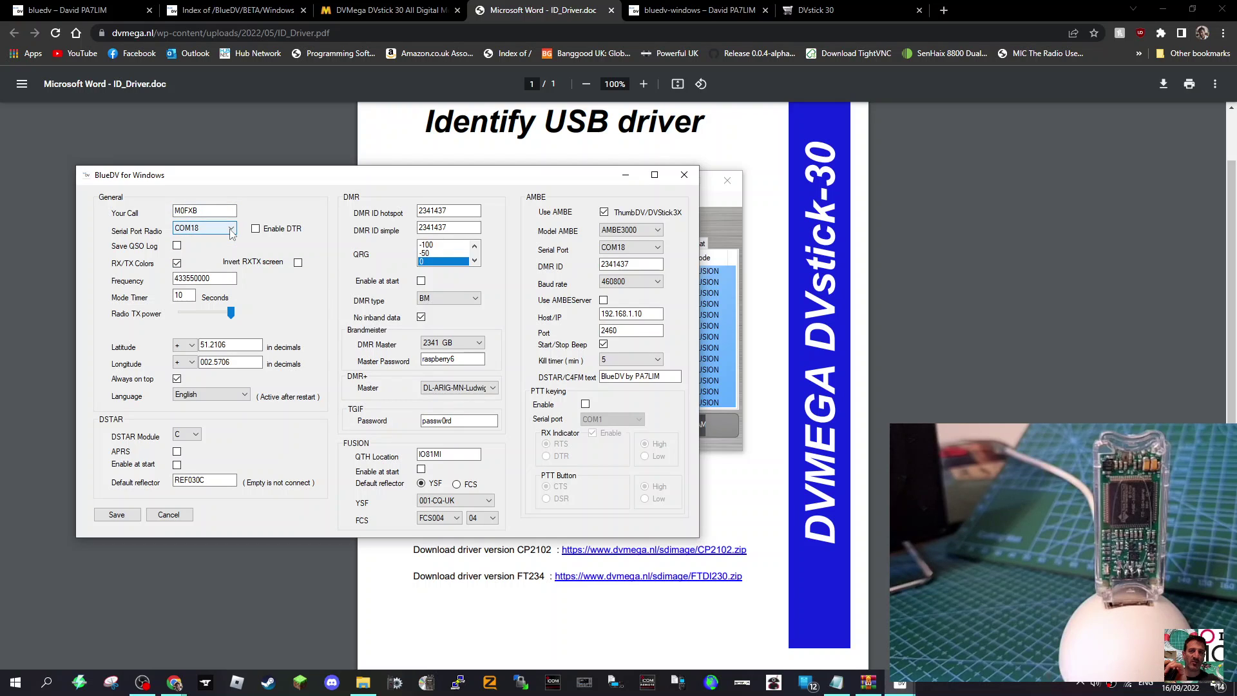
click(191, 278)
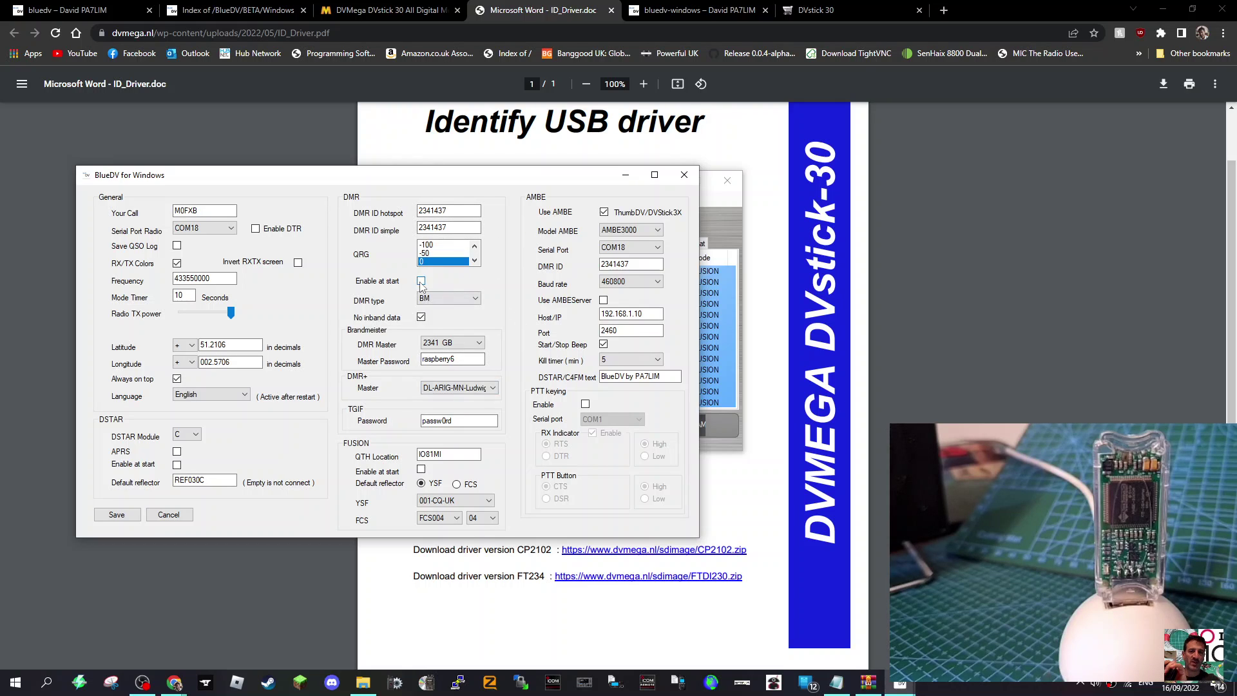
Review the DMR type and Brandmeister DMR master choices in the setup, keeping BM and 2341 GB
click(476, 299)
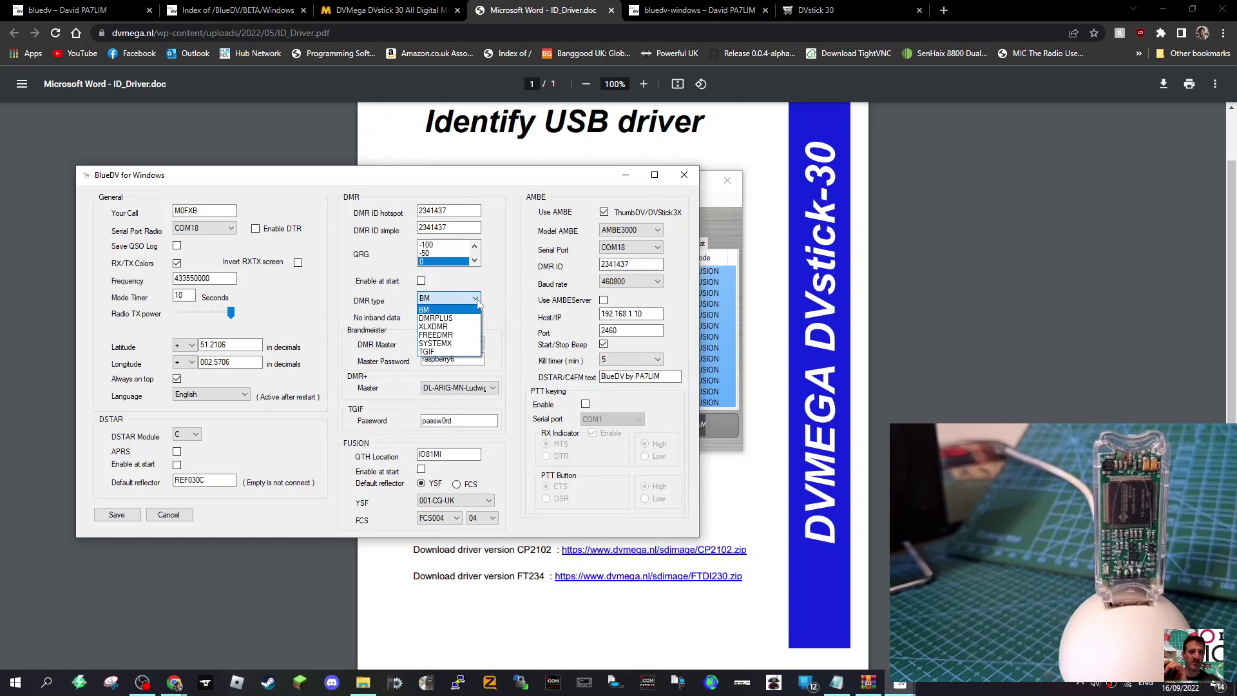
click(476, 300)
click(477, 300)
click(477, 301)
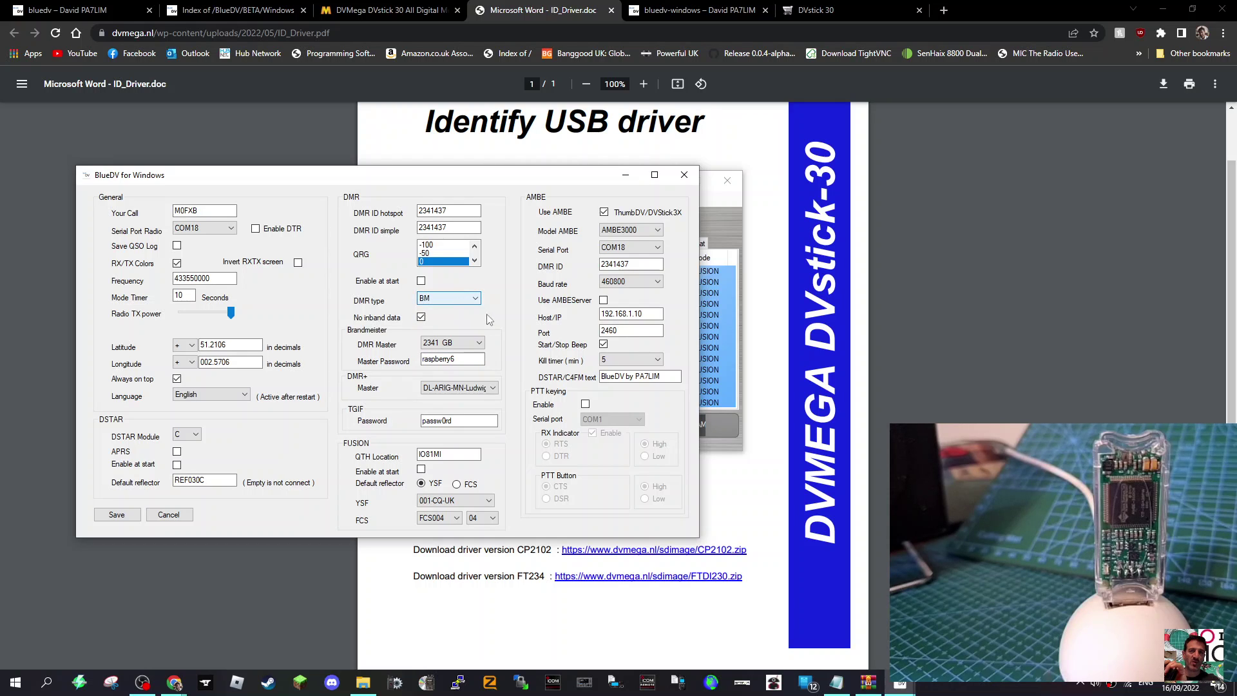
click(480, 343)
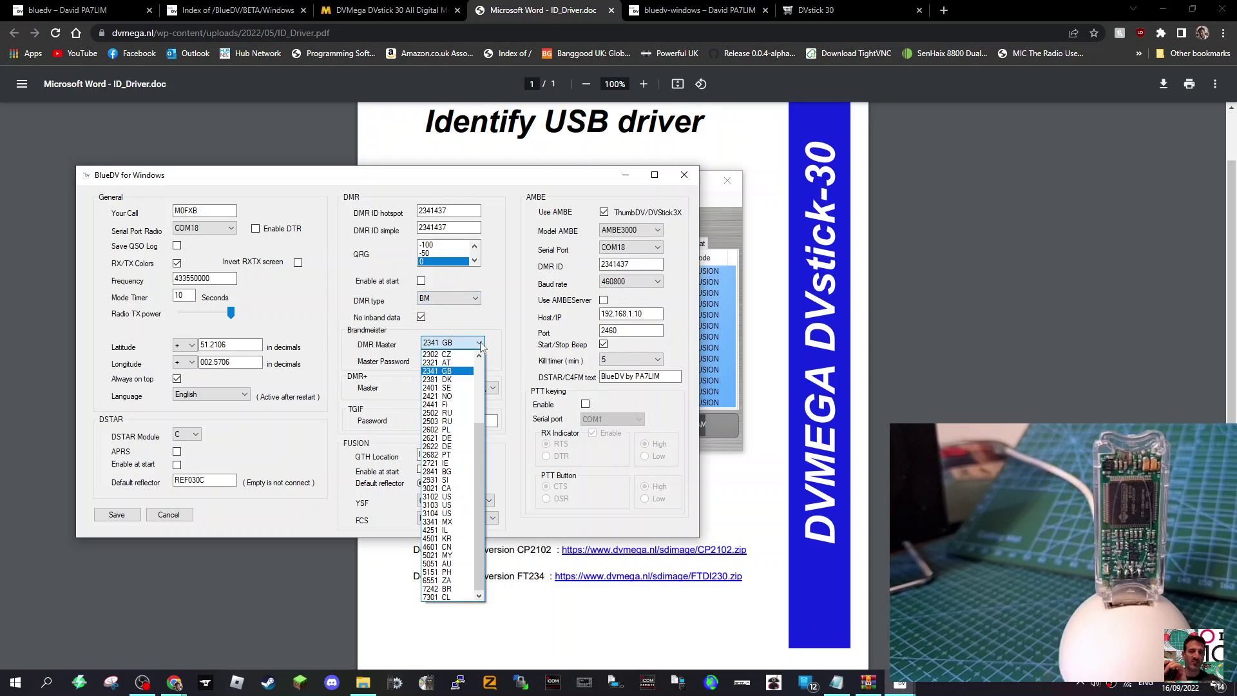
click(480, 343)
click(479, 344)
click(479, 344)
click(479, 344)
click(479, 343)
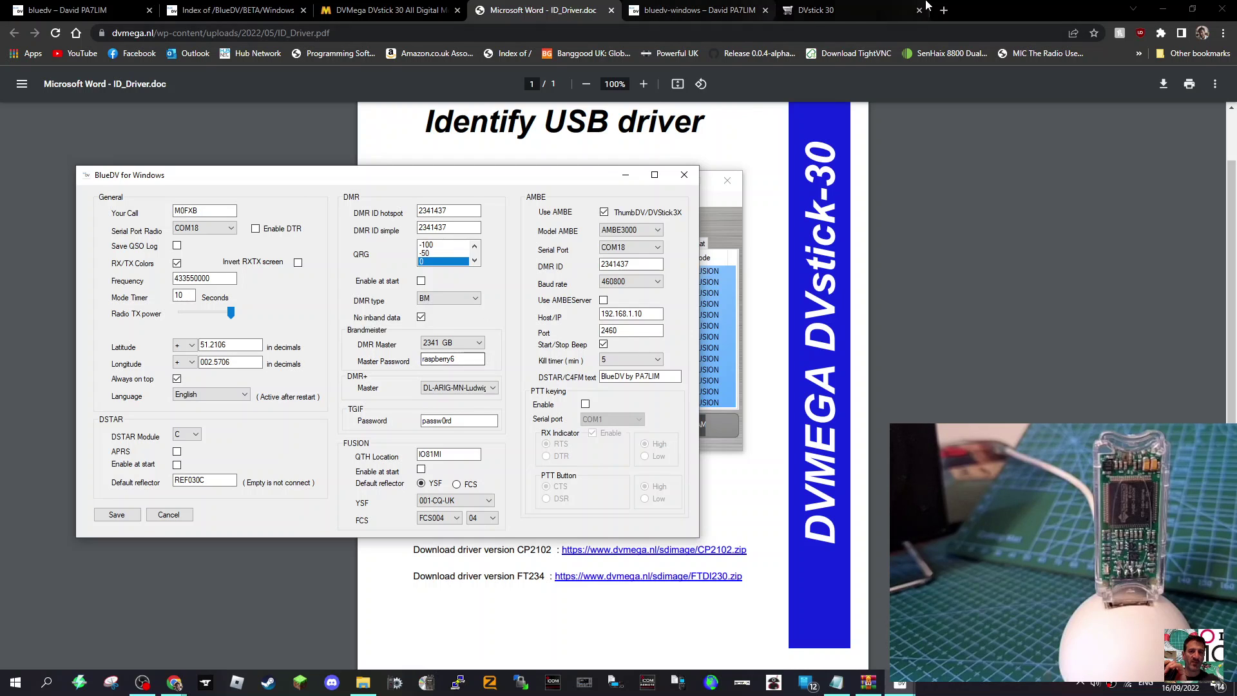
Search the web for "brandmeister selfcare" in a new browser tab
click(944, 18)
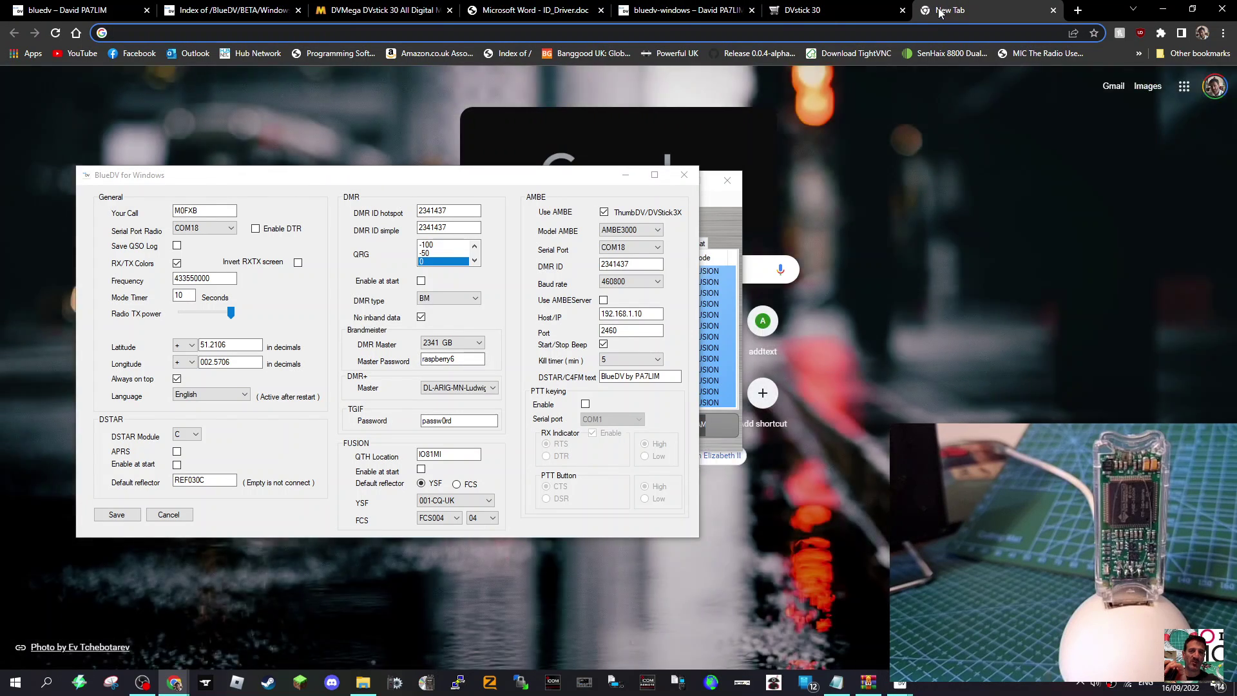
text(BRAND)
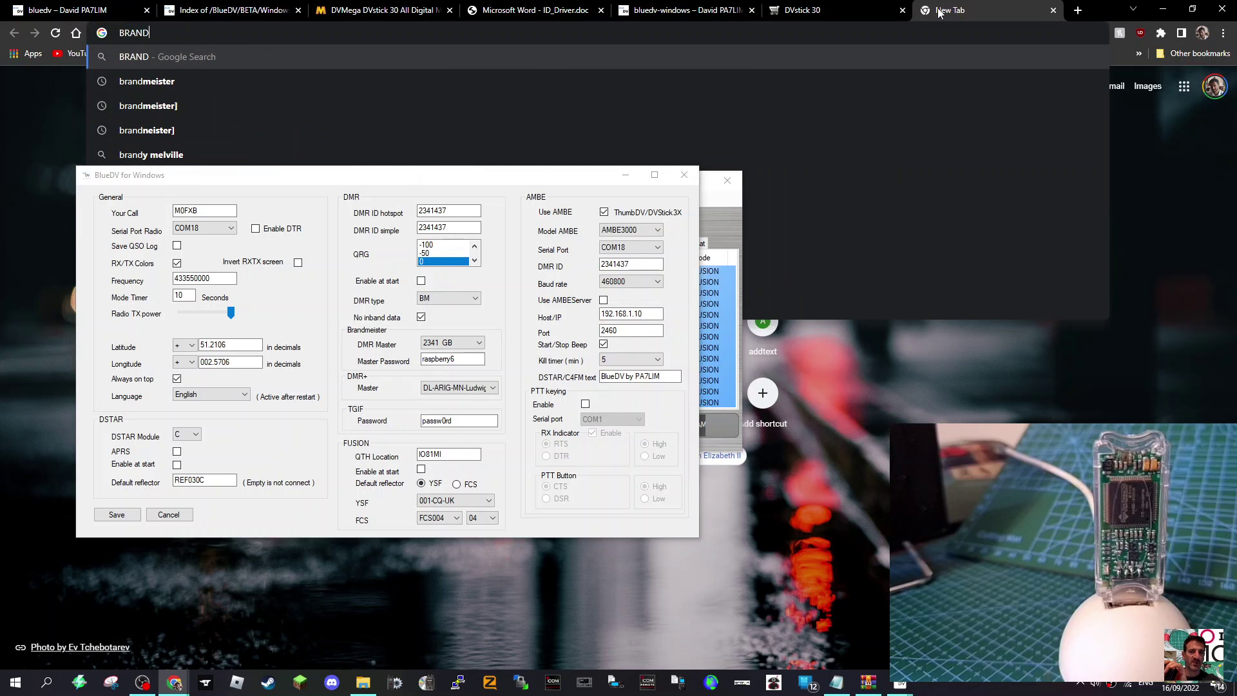
text(MEIST)
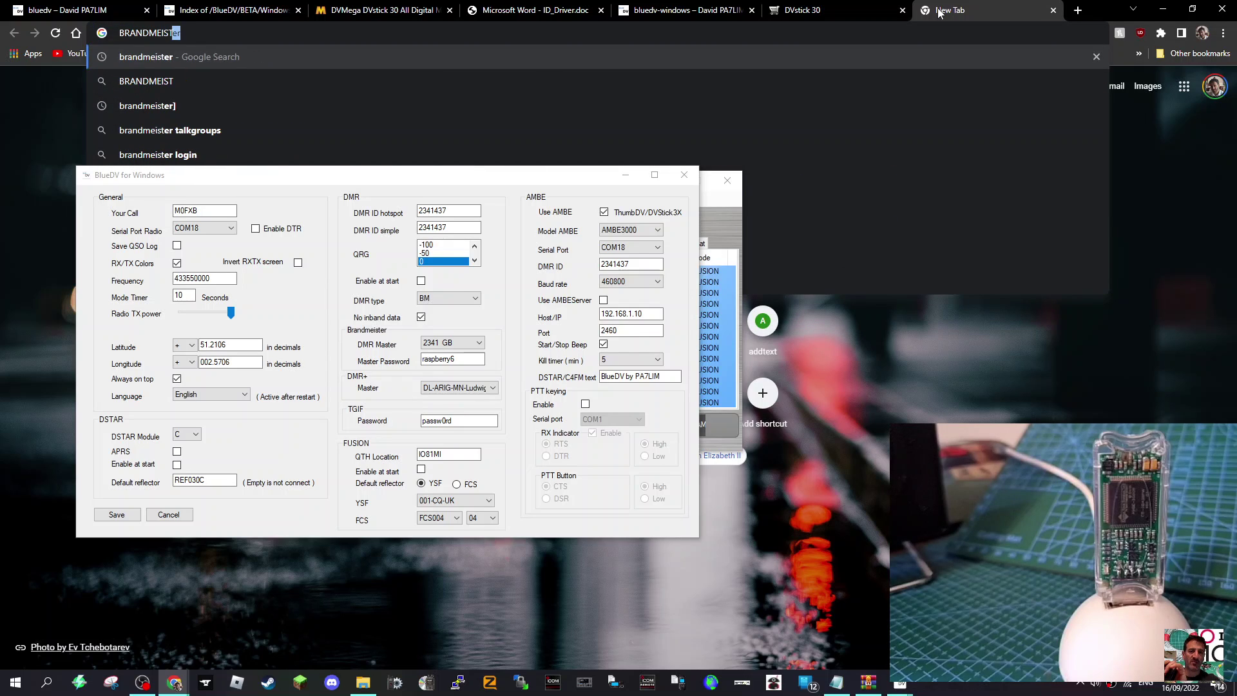
text(ER SELF)
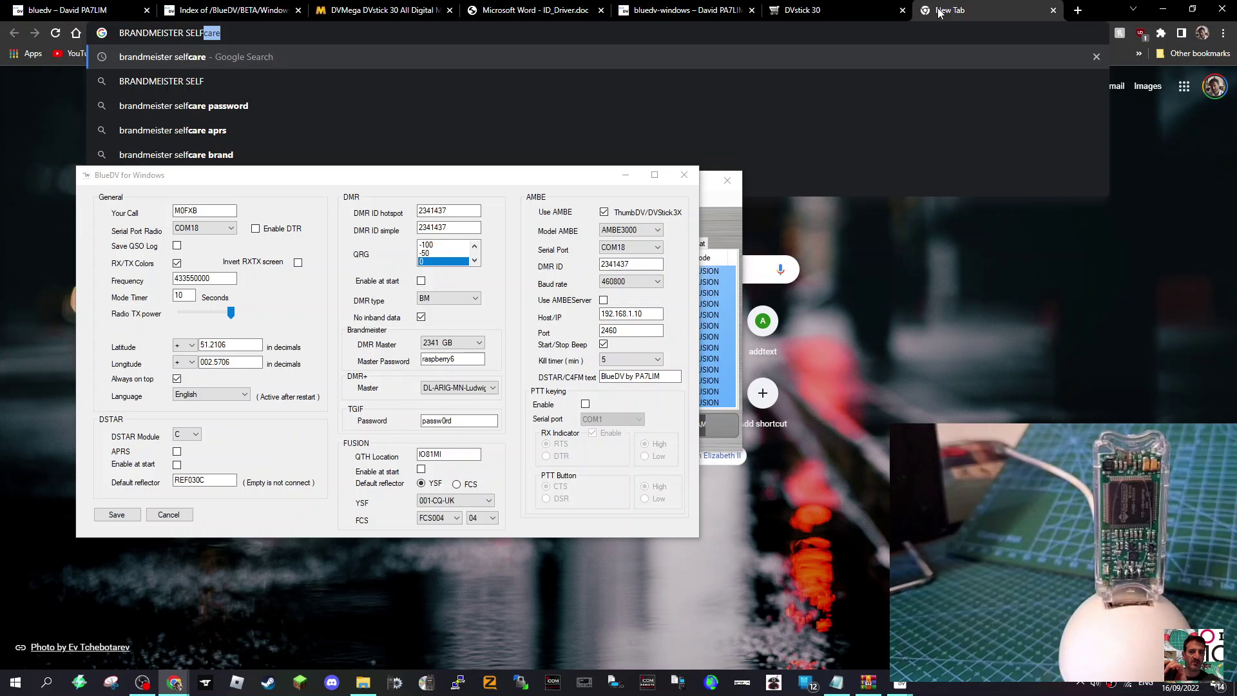
key(Return)
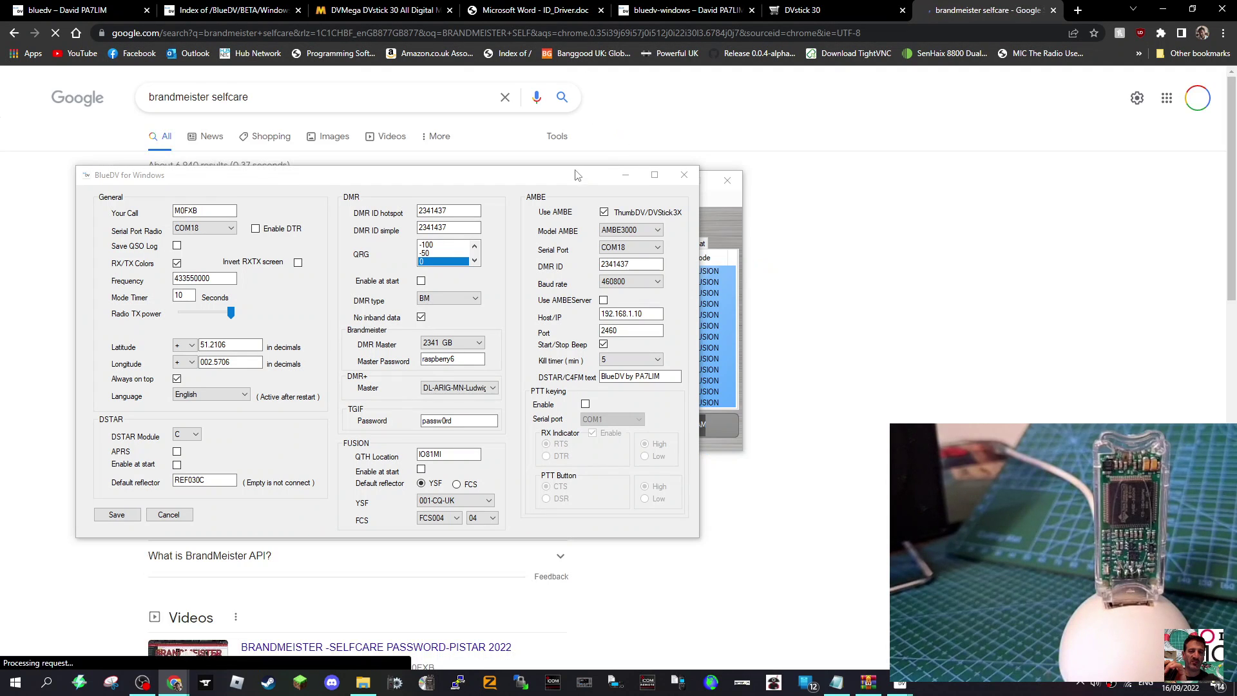
Close the BlueDV setup, move the main BlueDV window off the search results and open the BrandMeister SelfCare result
drag(571, 179, 1073, 271)
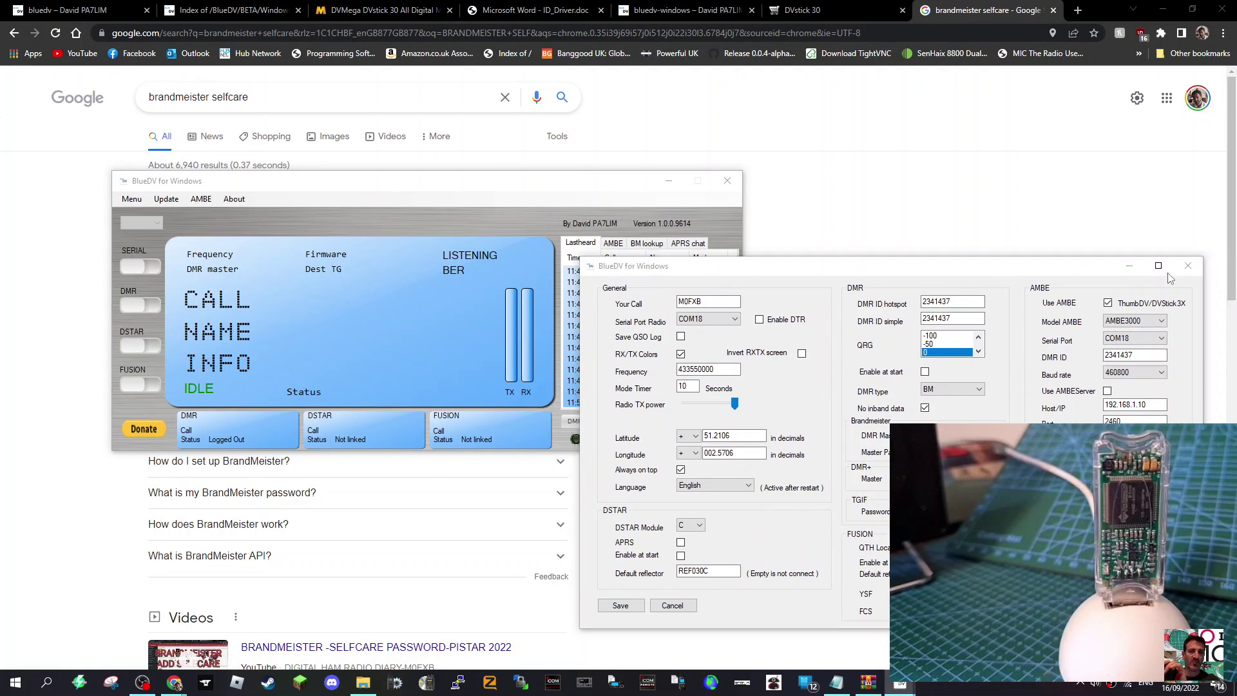
click(1188, 265)
drag(533, 180, 309, 409)
click(219, 208)
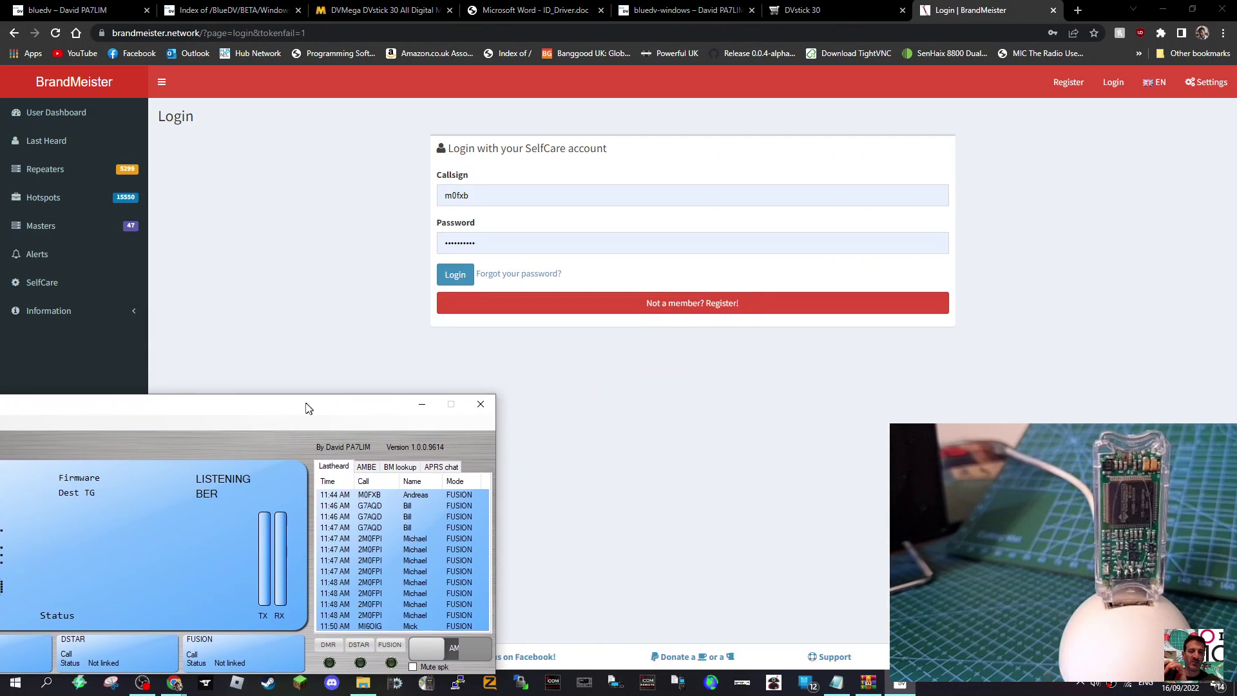
Look at the BrandMeister registration form for new members and return to the login page
click(1121, 97)
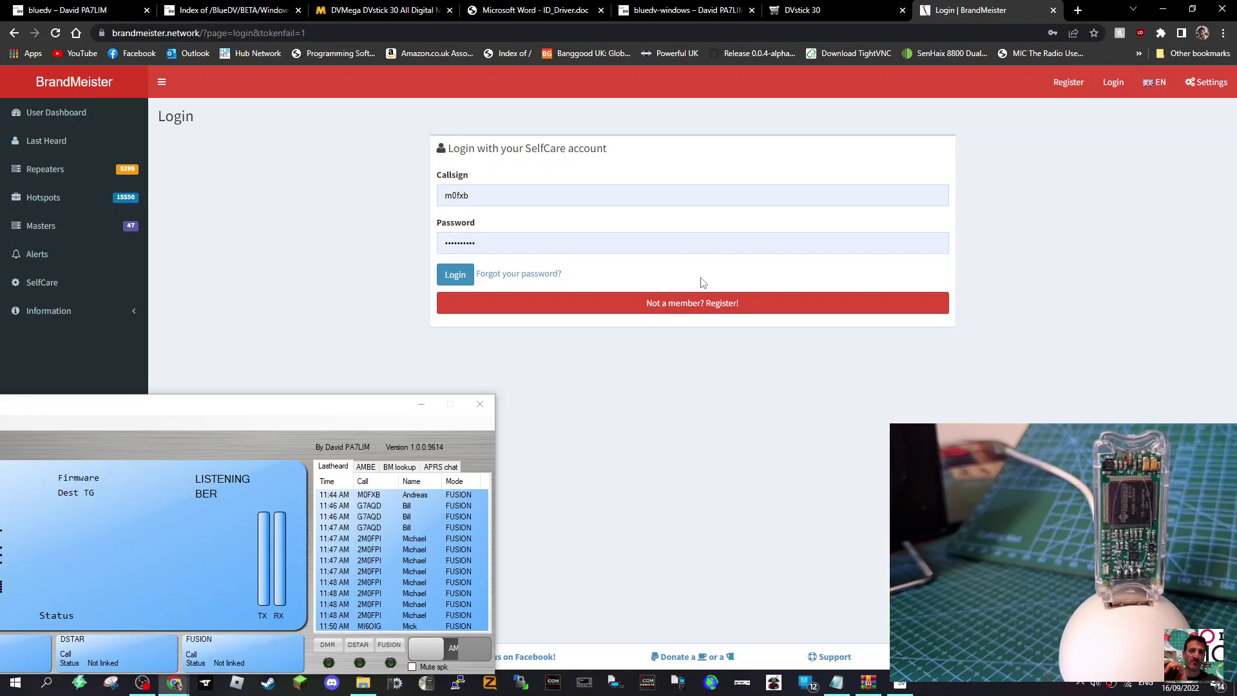
click(701, 304)
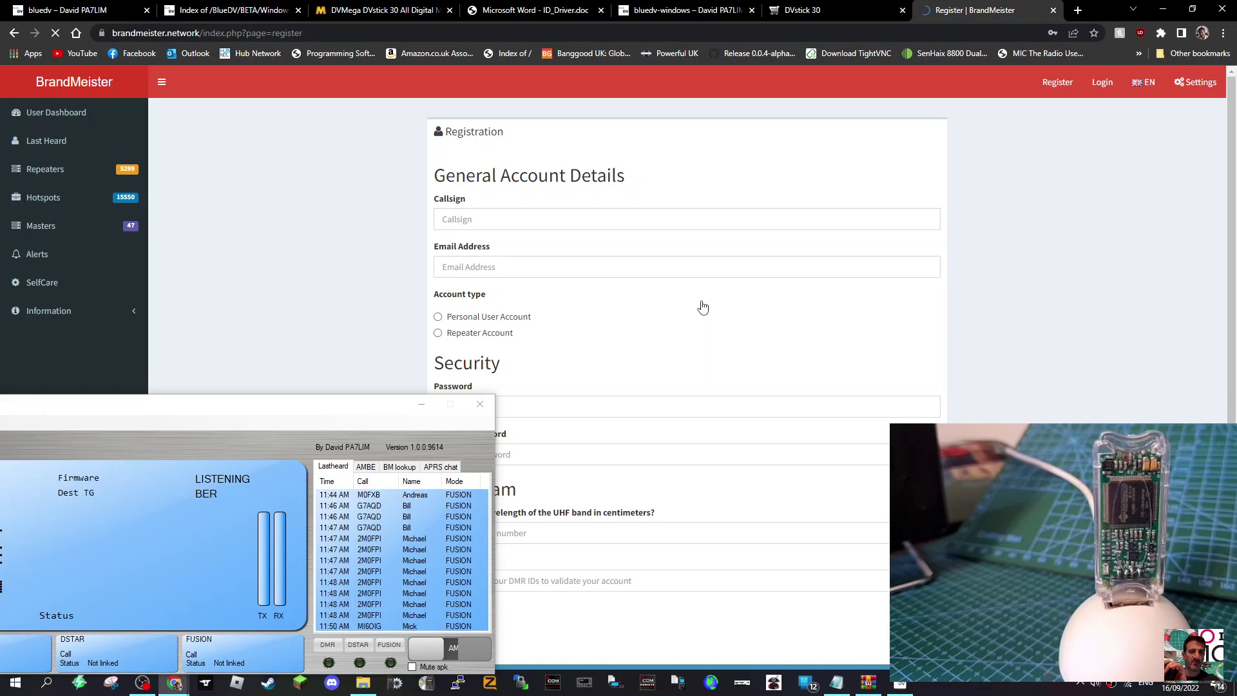
click(1111, 83)
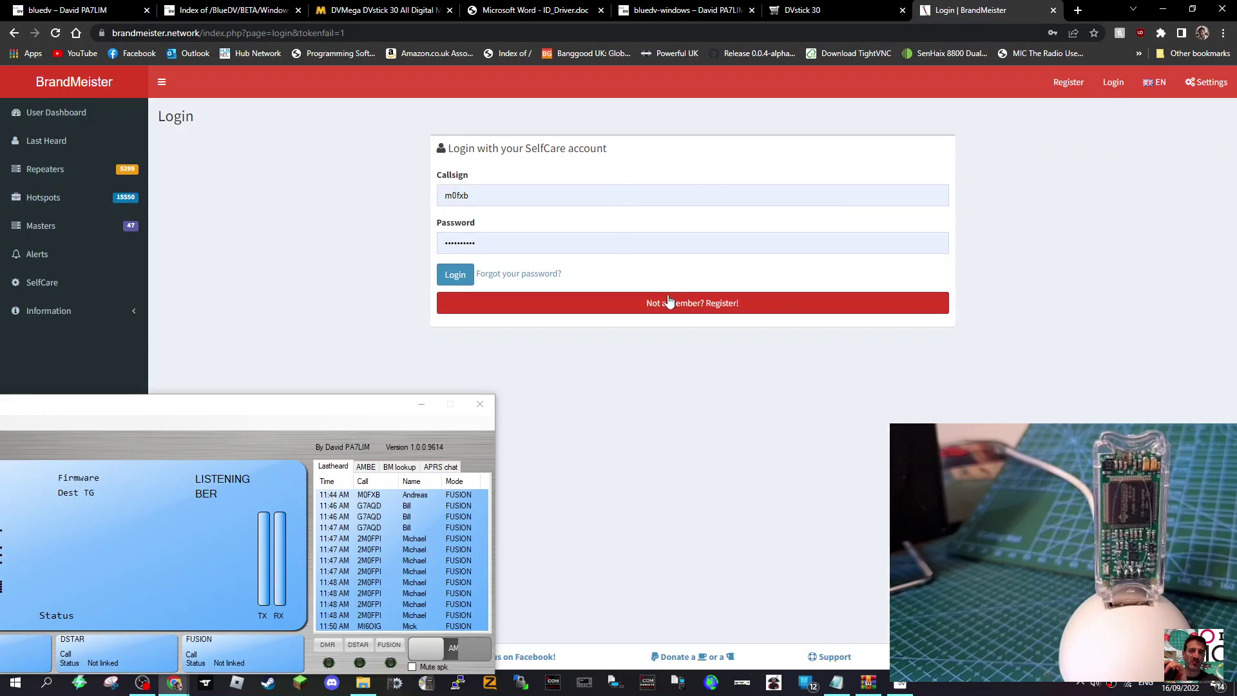
Log in to BrandMeister with the prefilled account details and open the account's SelfCare settings
click(453, 276)
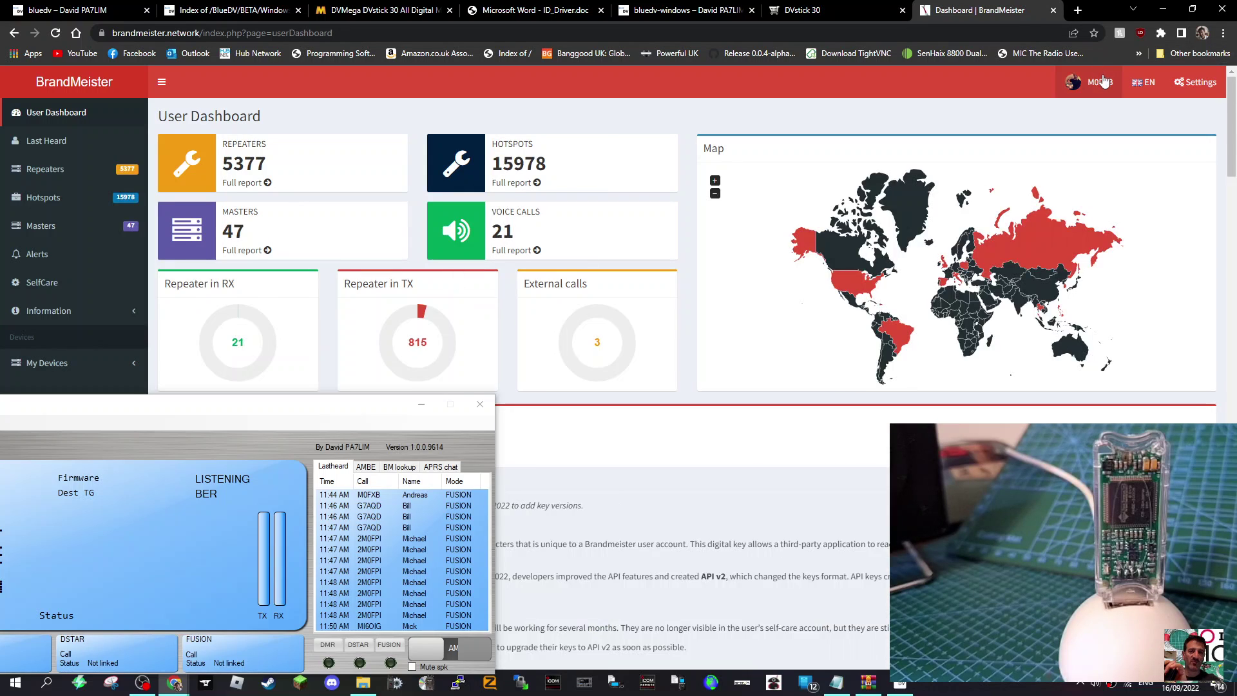
click(1104, 82)
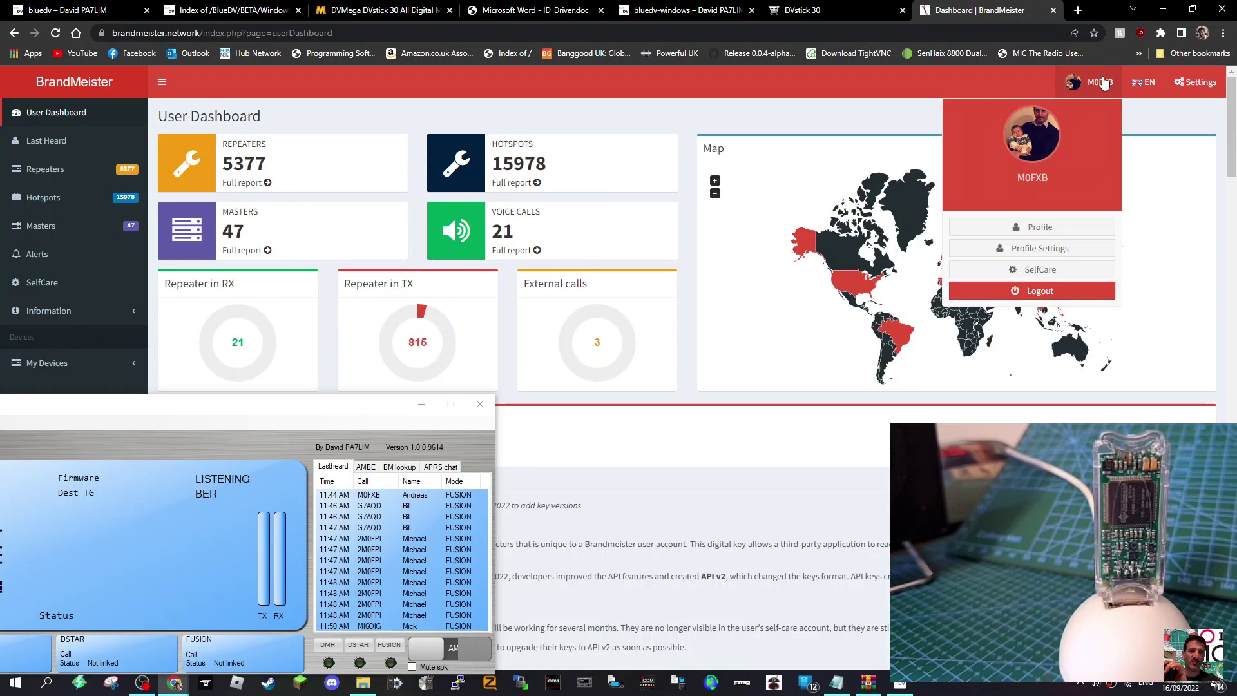
click(1033, 270)
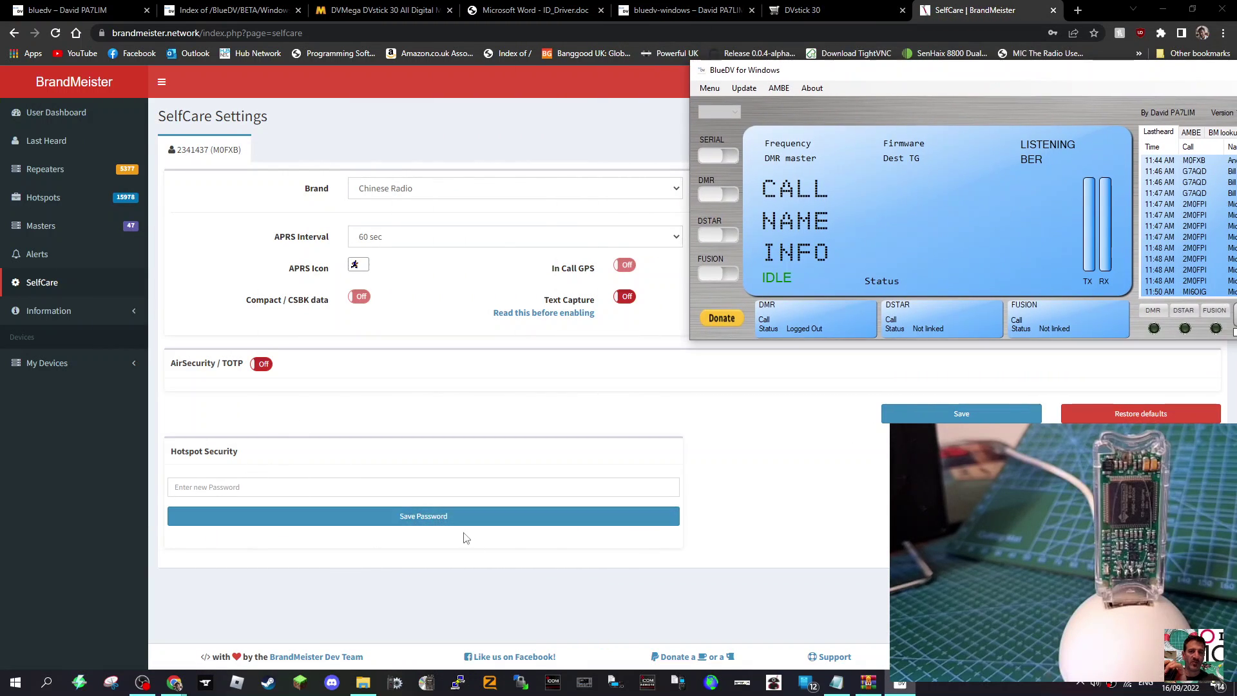
Move the BlueDV window over the SelfCare page, reopen its setup and check the DMR+ master choices
drag(1134, 69, 280, 152)
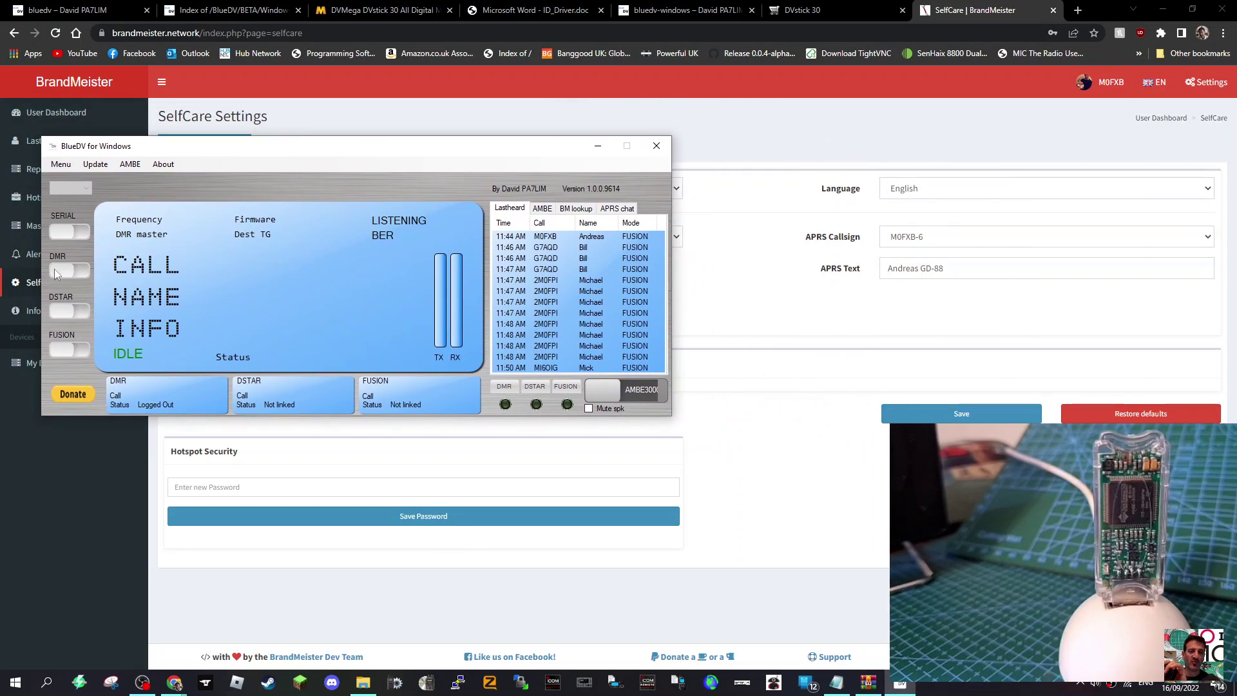
click(60, 164)
click(62, 179)
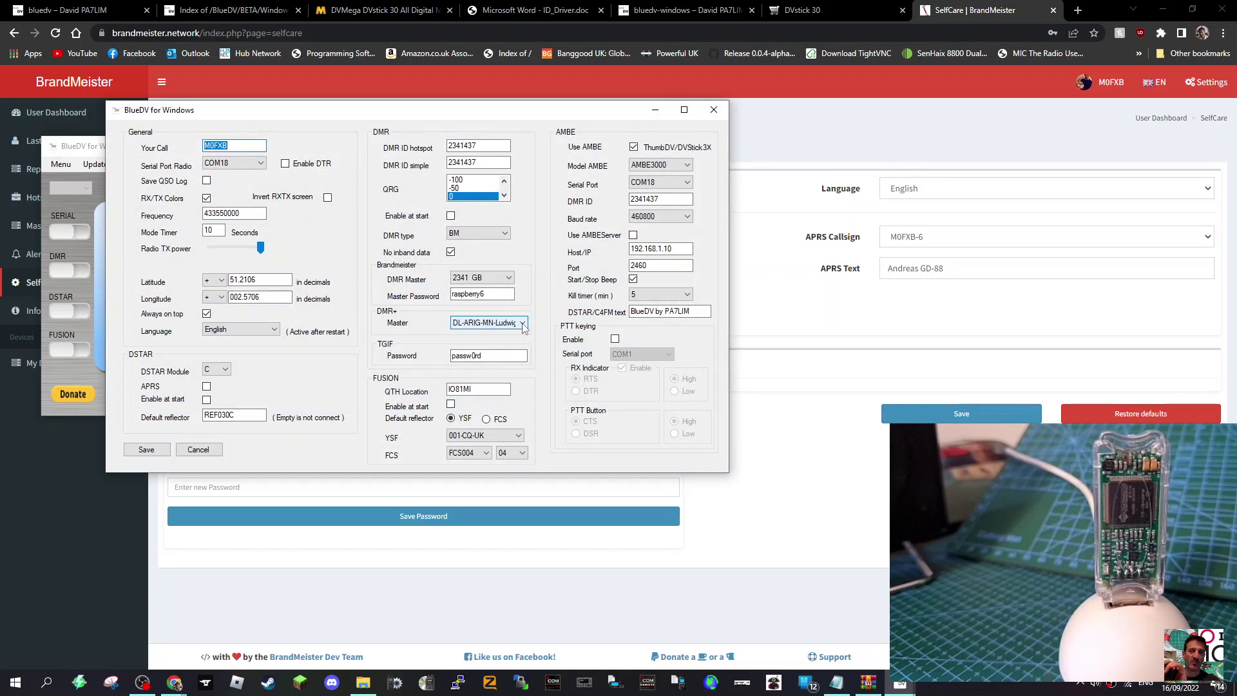
click(523, 324)
click(522, 324)
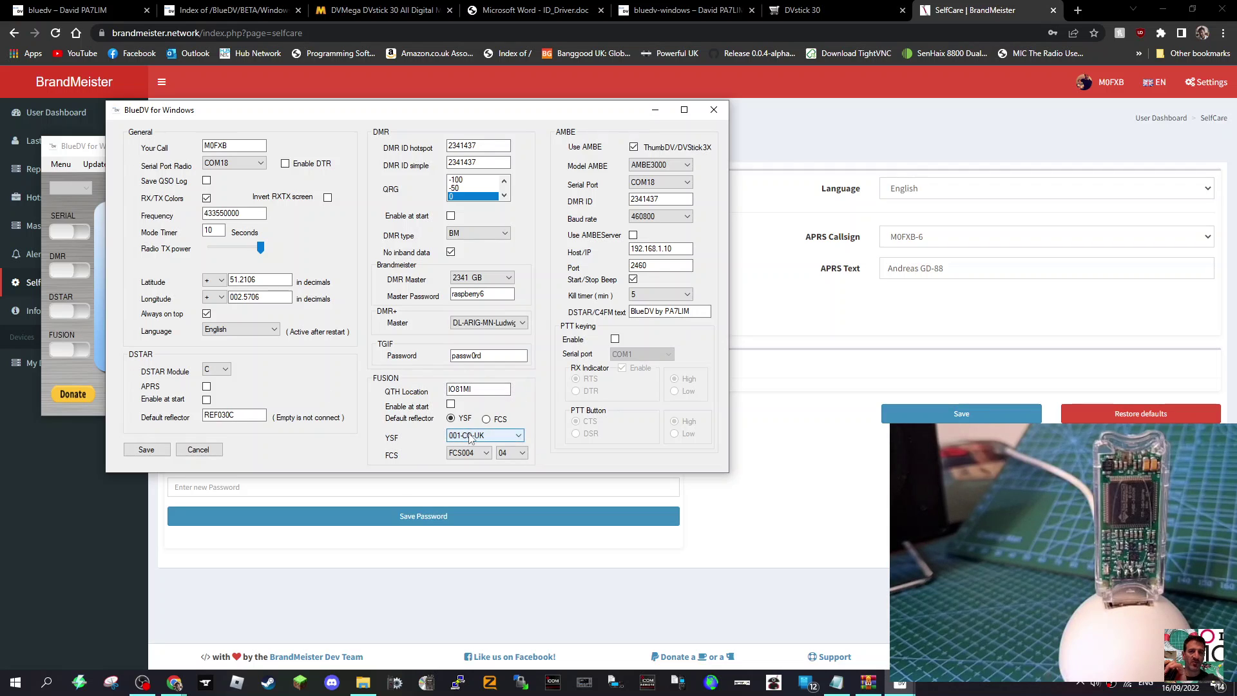
Review the Fusion YSF and FCS reflector choices, keeping 001-CQ-UK and FCS004
click(519, 436)
click(519, 435)
click(485, 453)
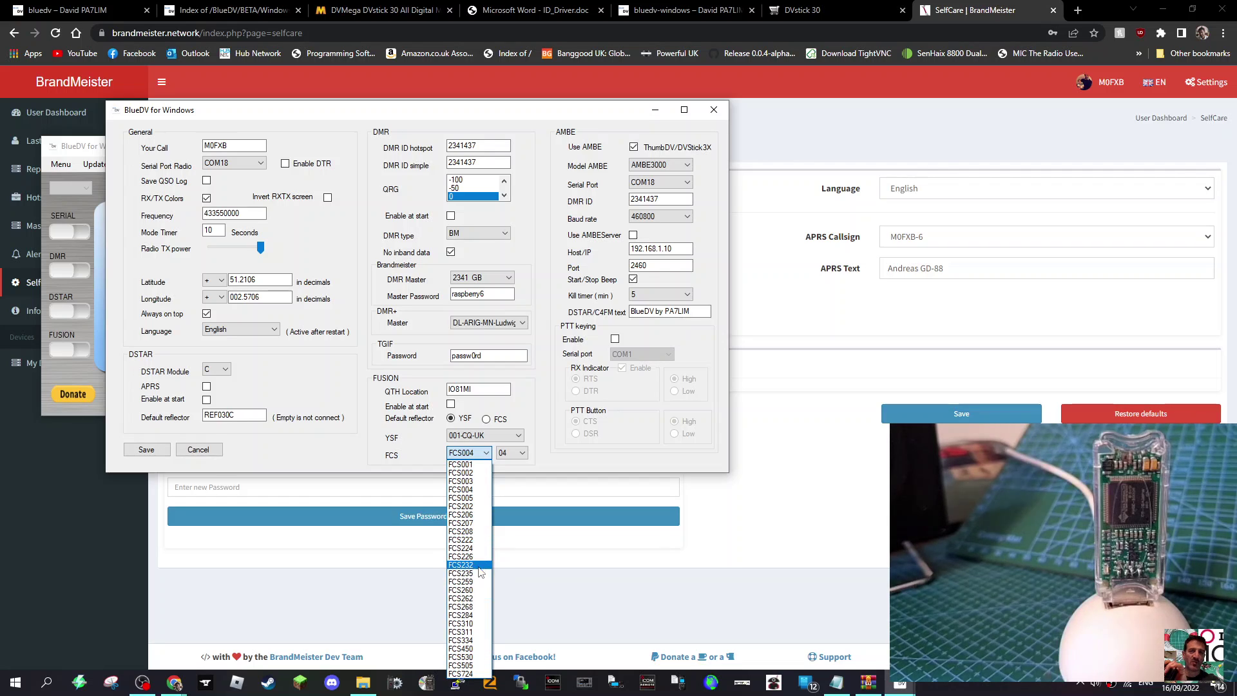
click(541, 470)
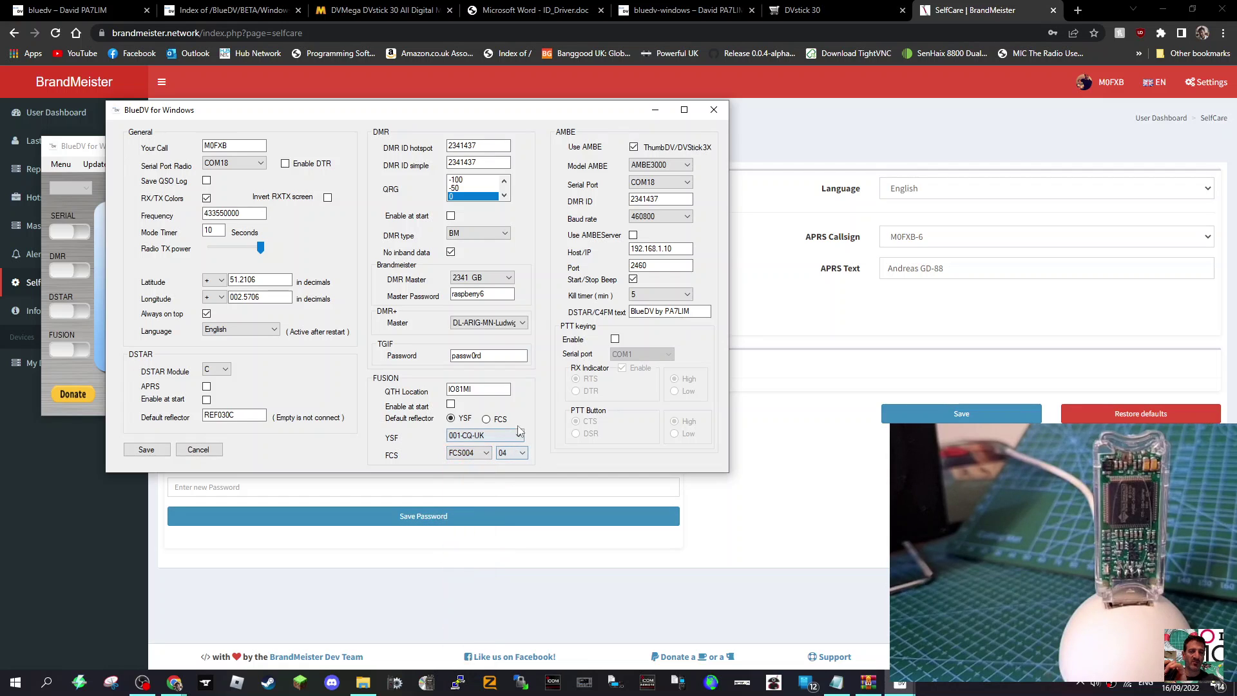
Keep the AMBE model at AMBE3000 and the baud rate at 460800, and save the BlueDV setup
drag(410, 119, 352, 151)
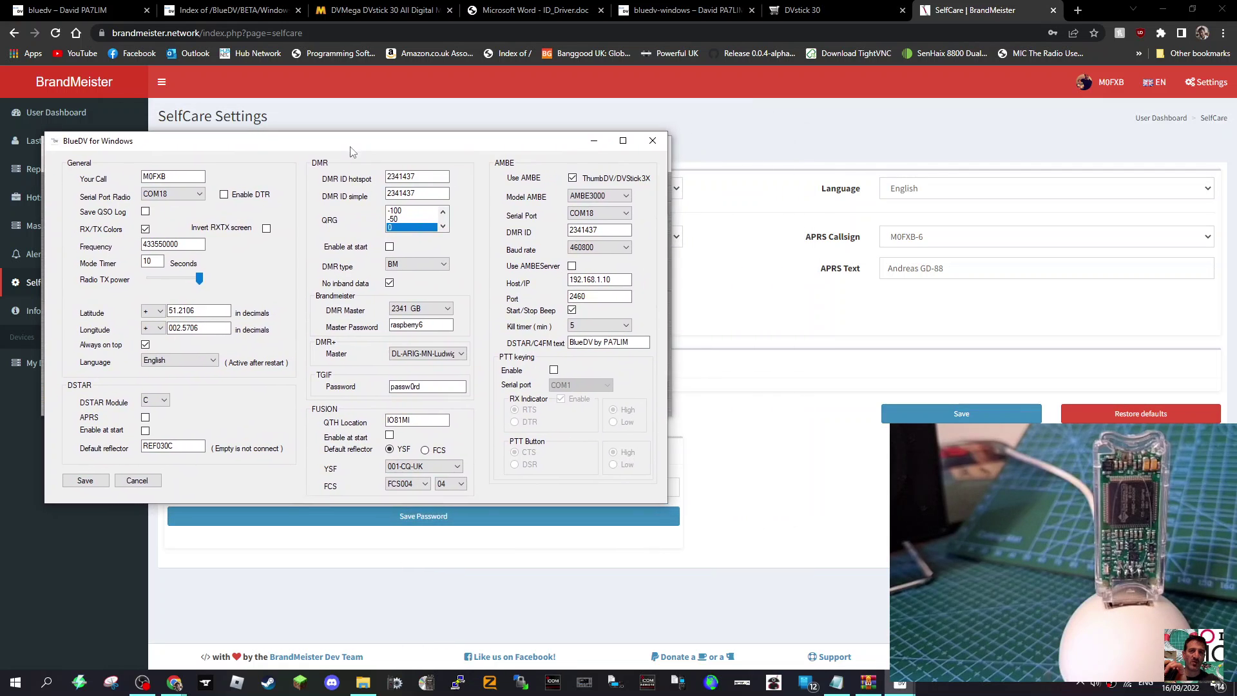
click(623, 196)
click(605, 207)
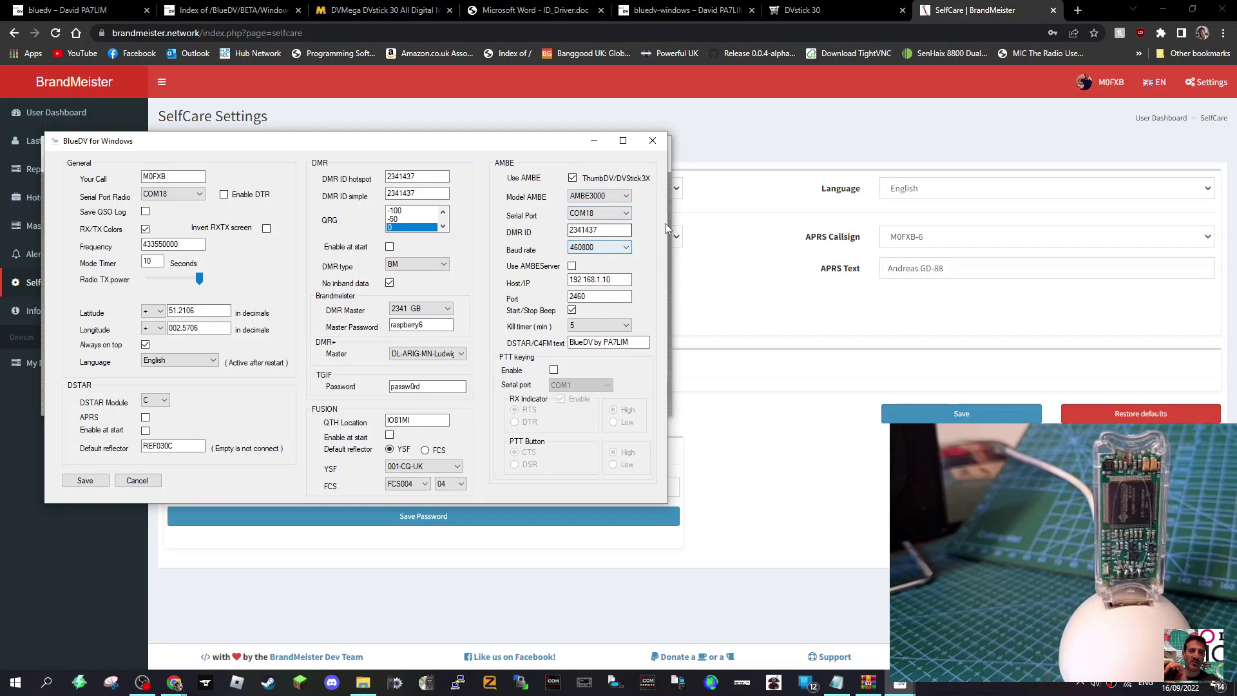
click(626, 249)
click(626, 249)
click(626, 249)
click(626, 249)
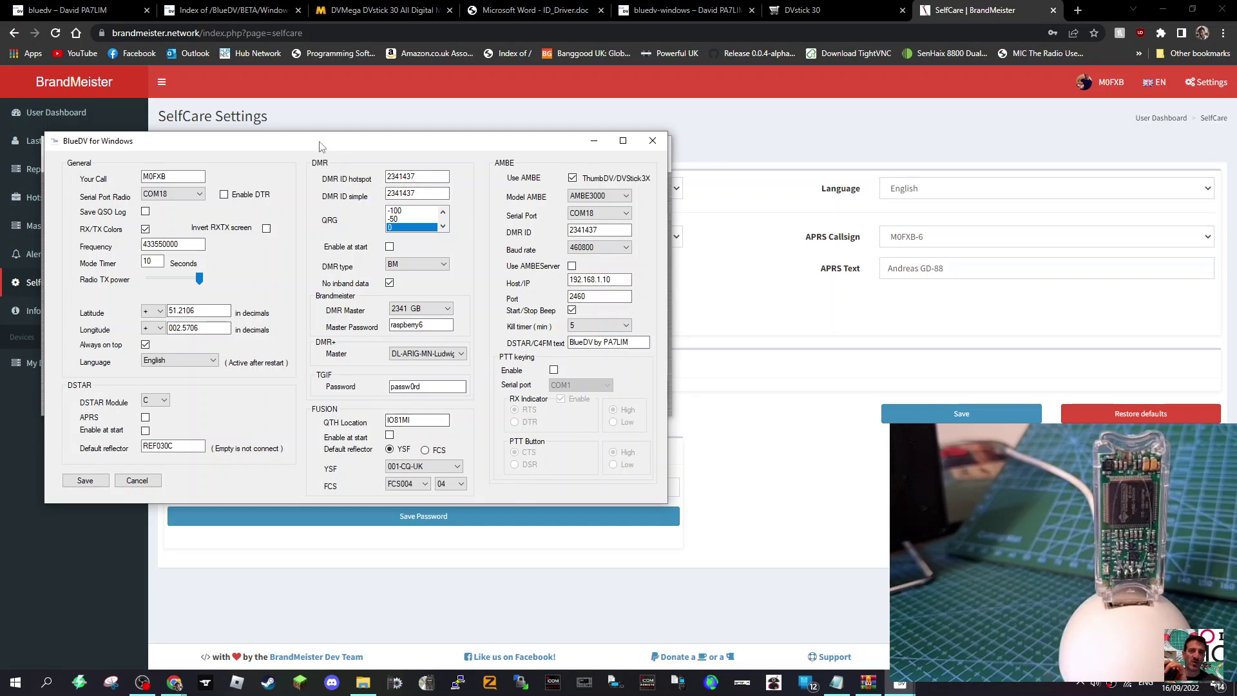
drag(320, 146, 323, 137)
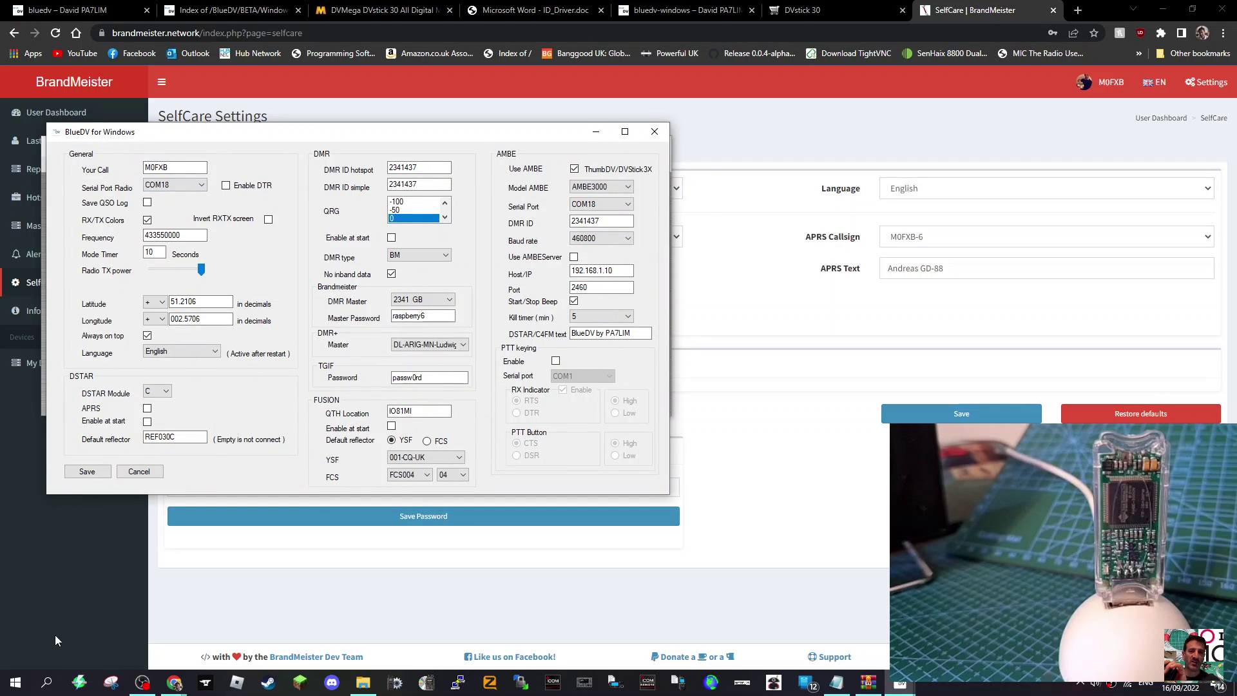
click(86, 473)
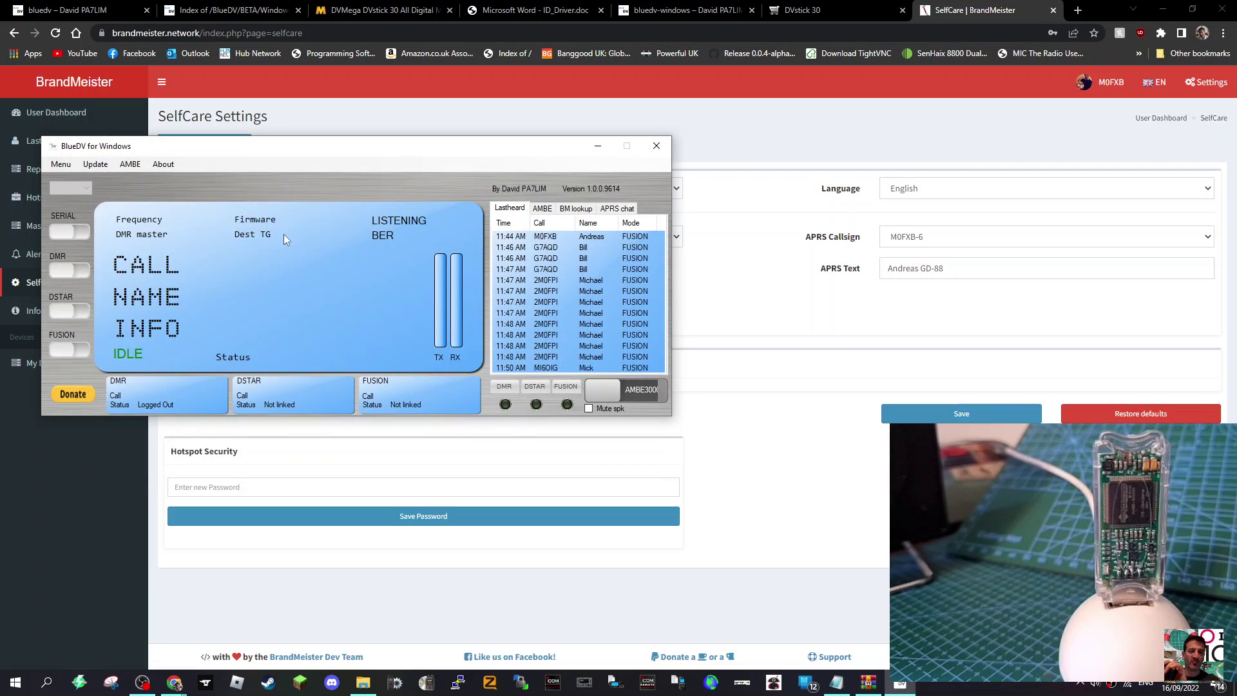
Update the DSTAR hosts, overwriting the existing DSTAR/Fusion hosts files, and dismiss all the download notices
drag(343, 147, 399, 183)
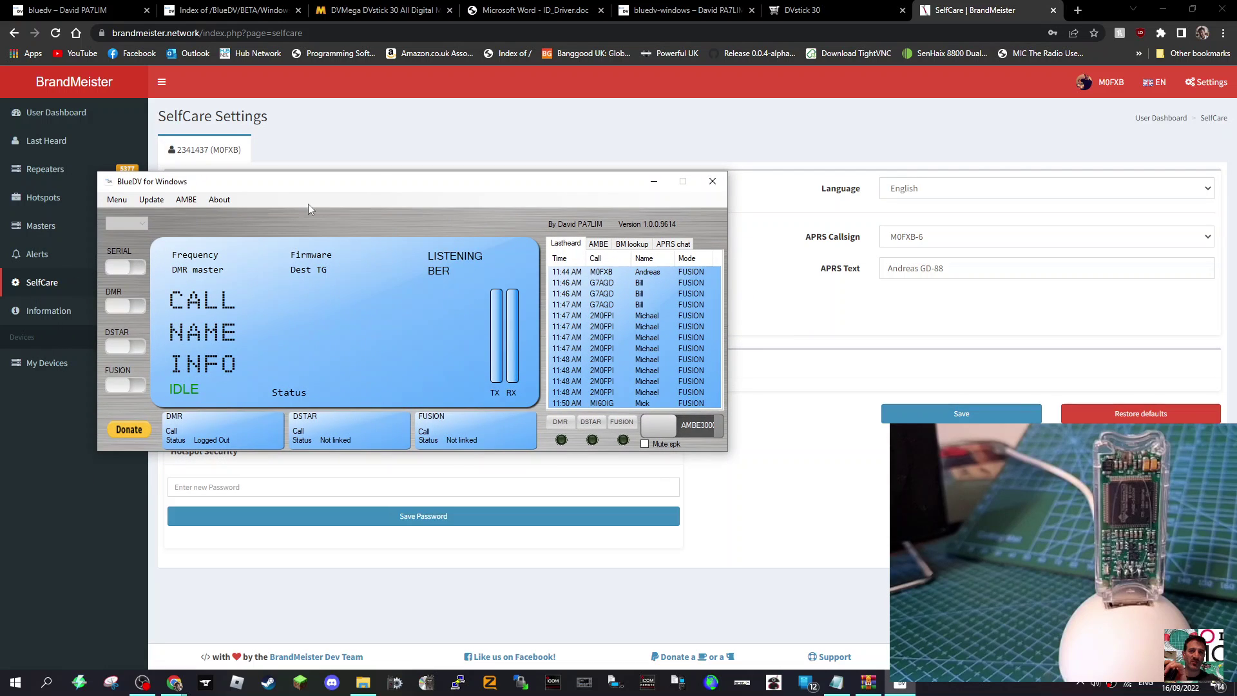
click(188, 201)
mouse_move(162, 202)
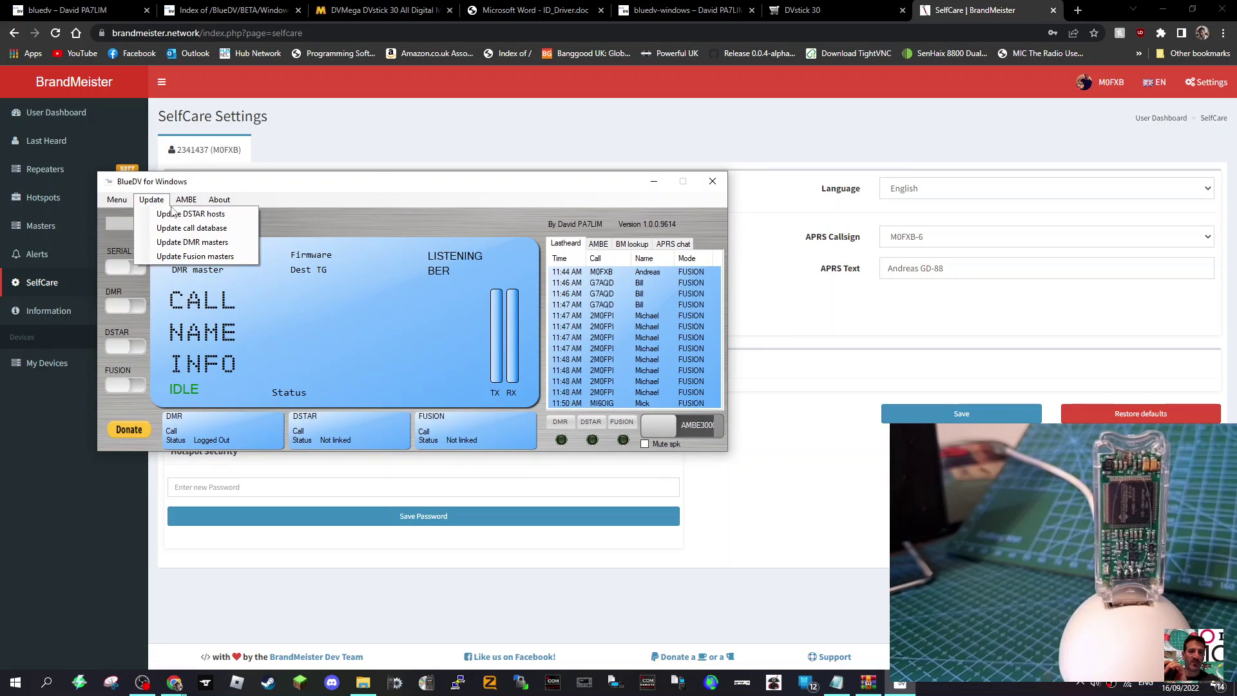
click(171, 215)
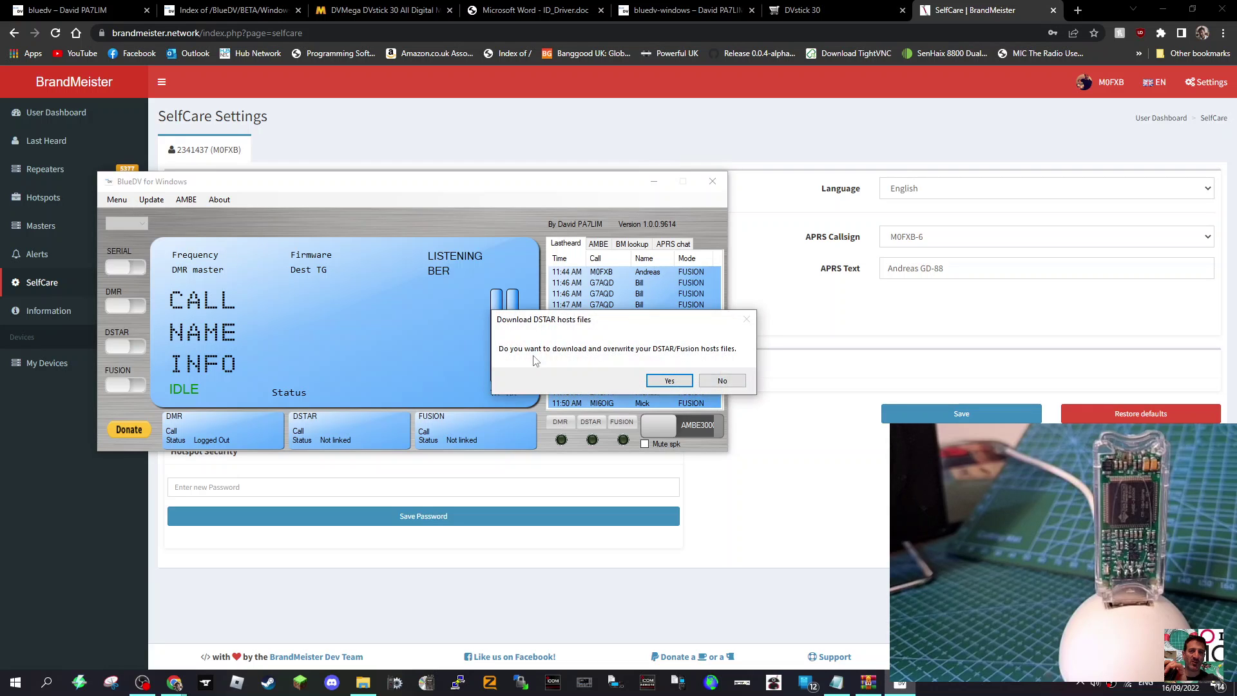
click(672, 384)
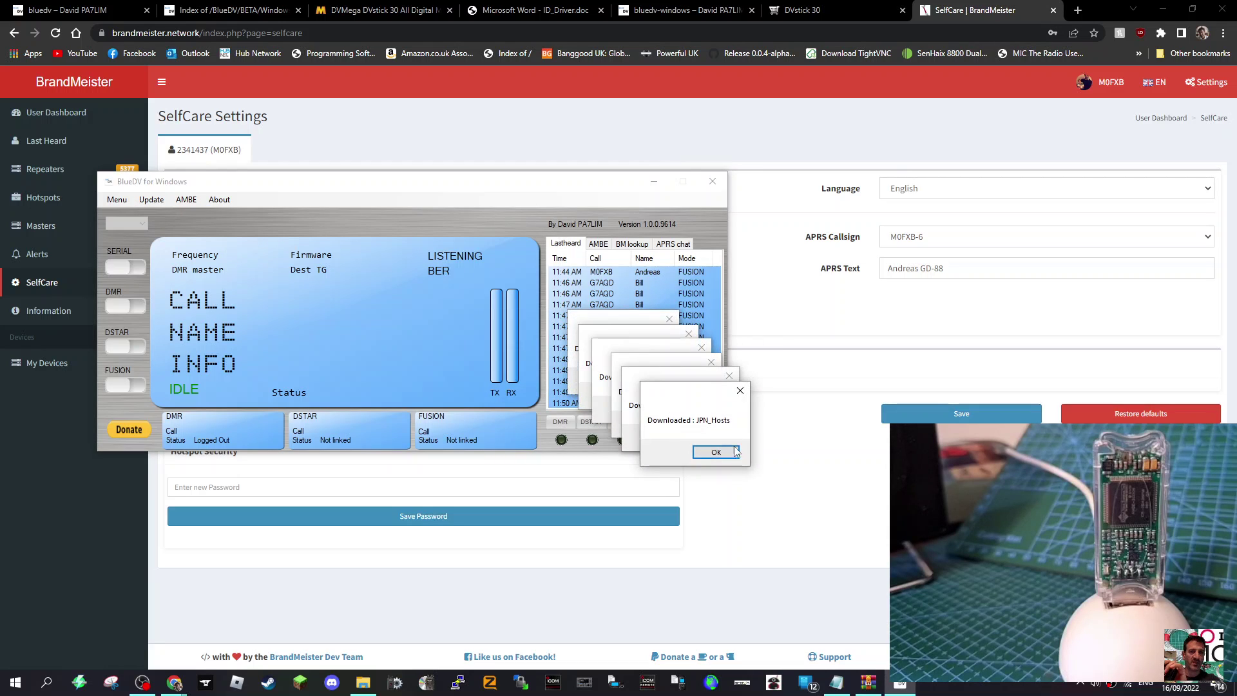
click(705, 437)
click(688, 424)
click(677, 410)
click(667, 402)
click(656, 389)
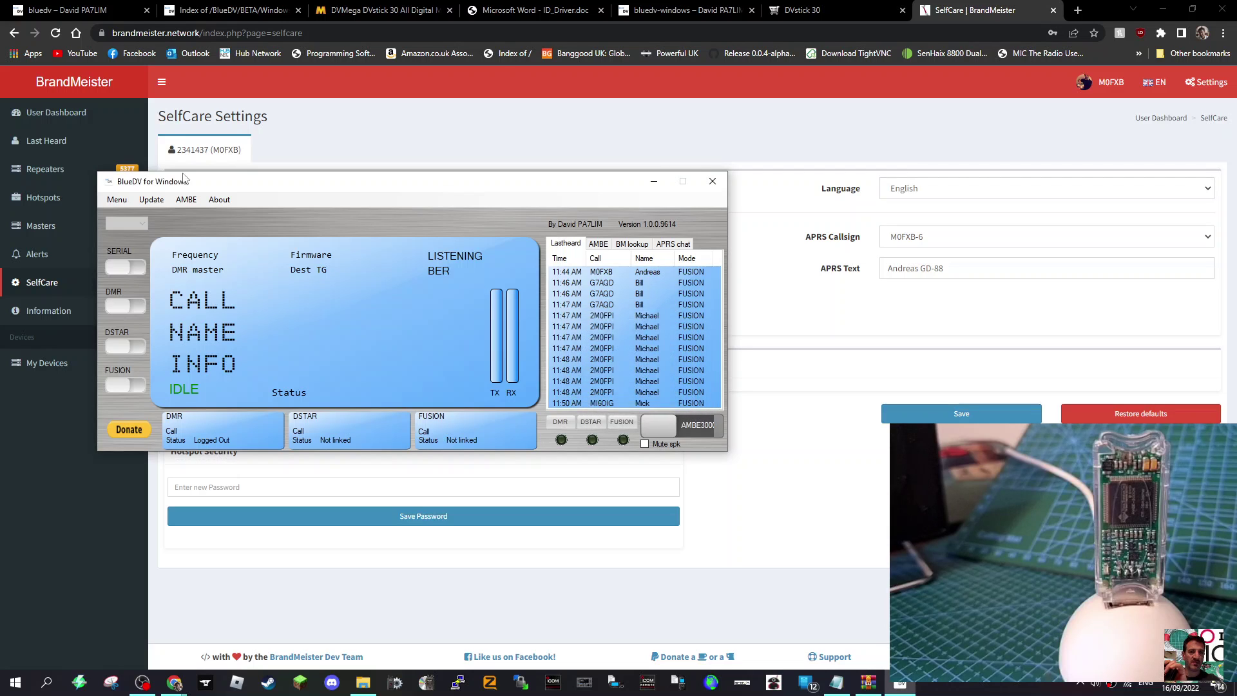
Update the call database, overwriting the existing user database
click(184, 201)
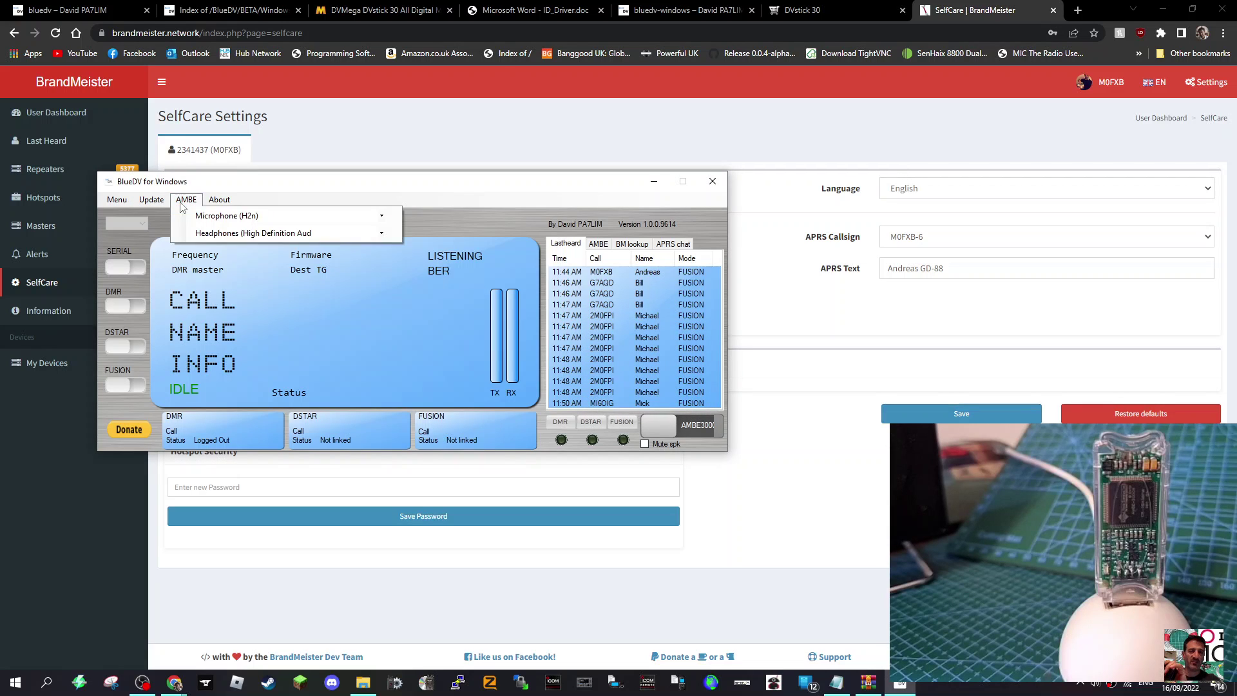
click(165, 225)
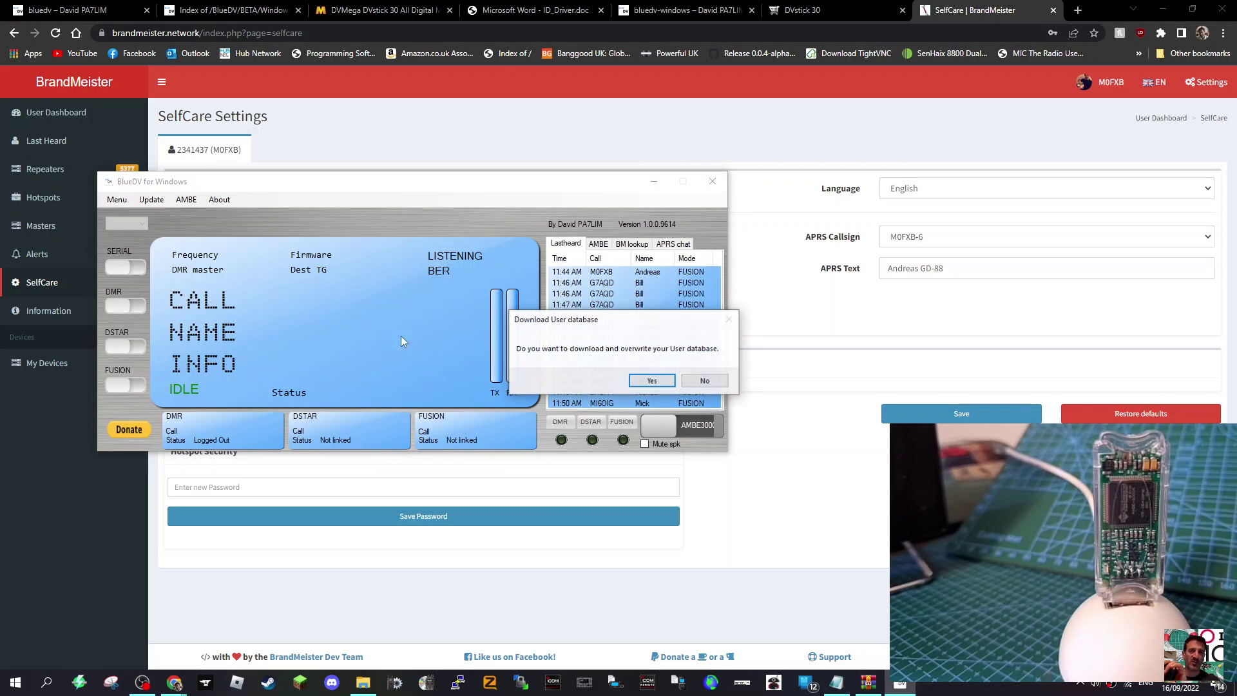
click(635, 379)
Update the DMR masters, overwriting the BrandMeister, XLX and FreeDMR databases, and dismiss all the download notices
click(154, 200)
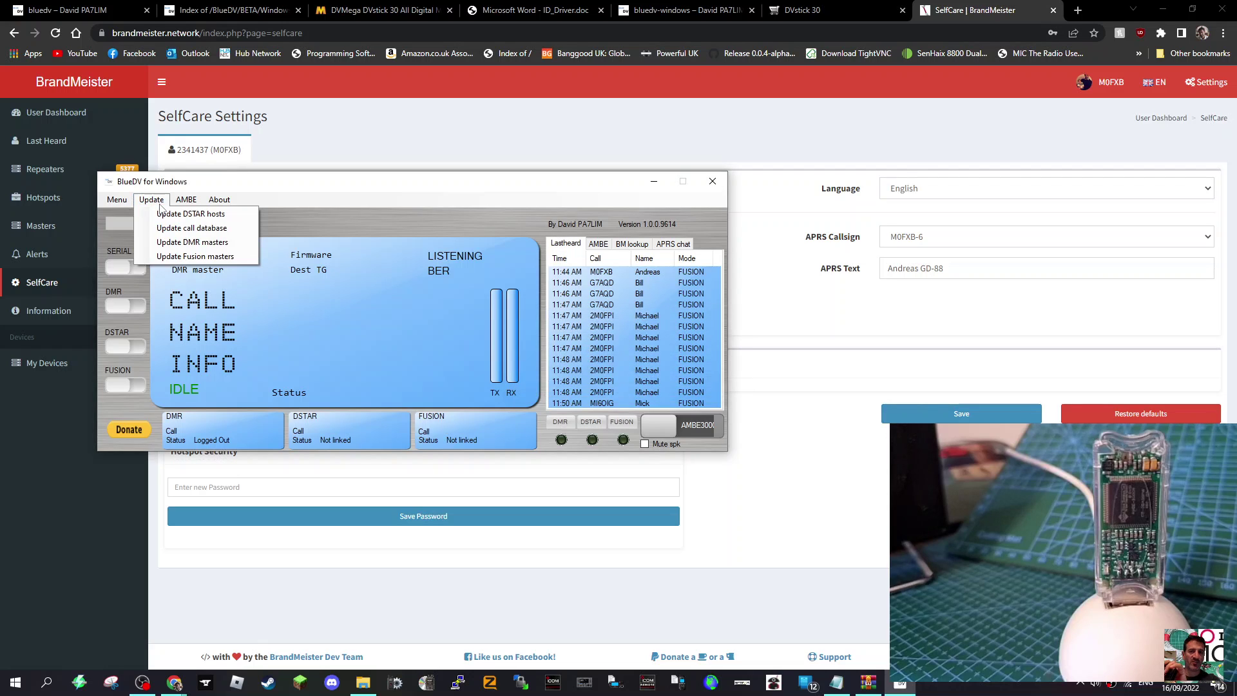
click(672, 381)
click(189, 244)
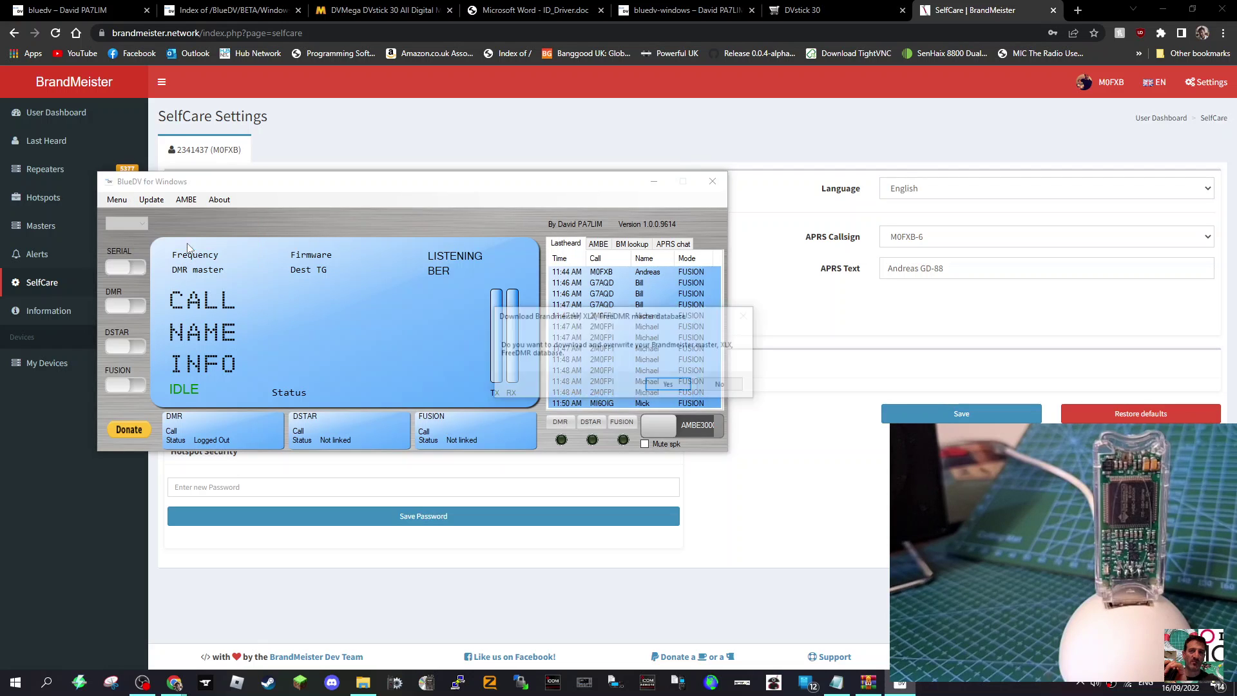
click(668, 384)
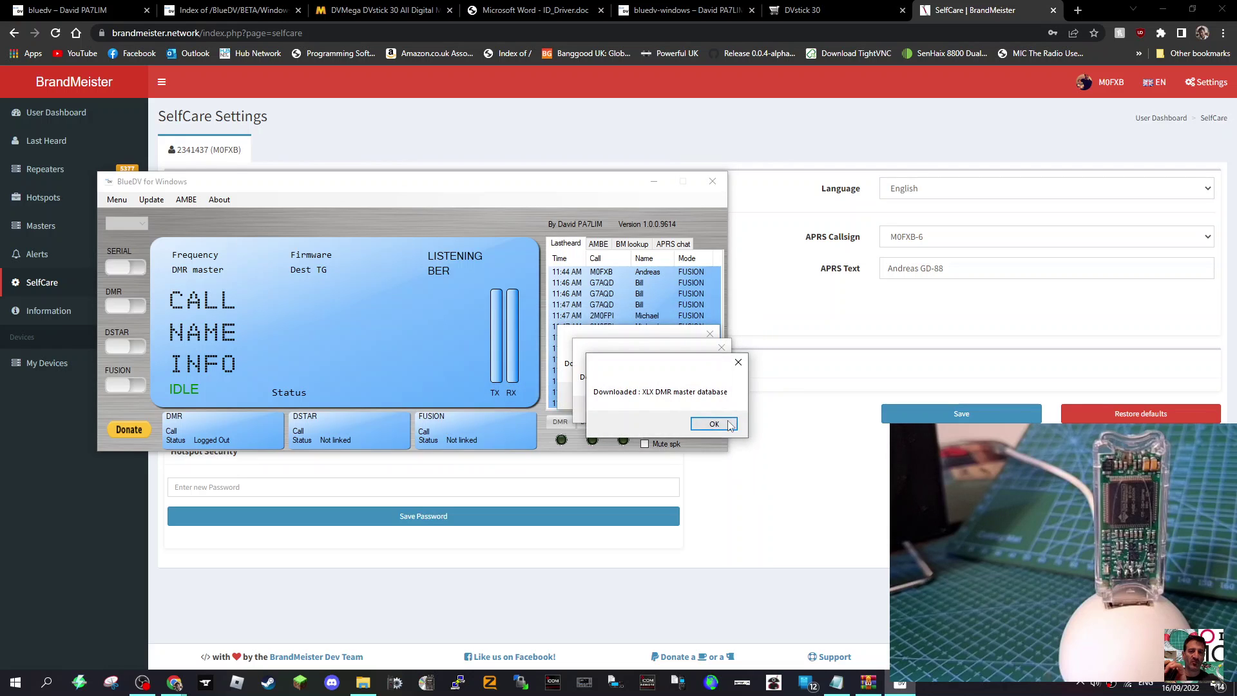
click(714, 424)
click(700, 409)
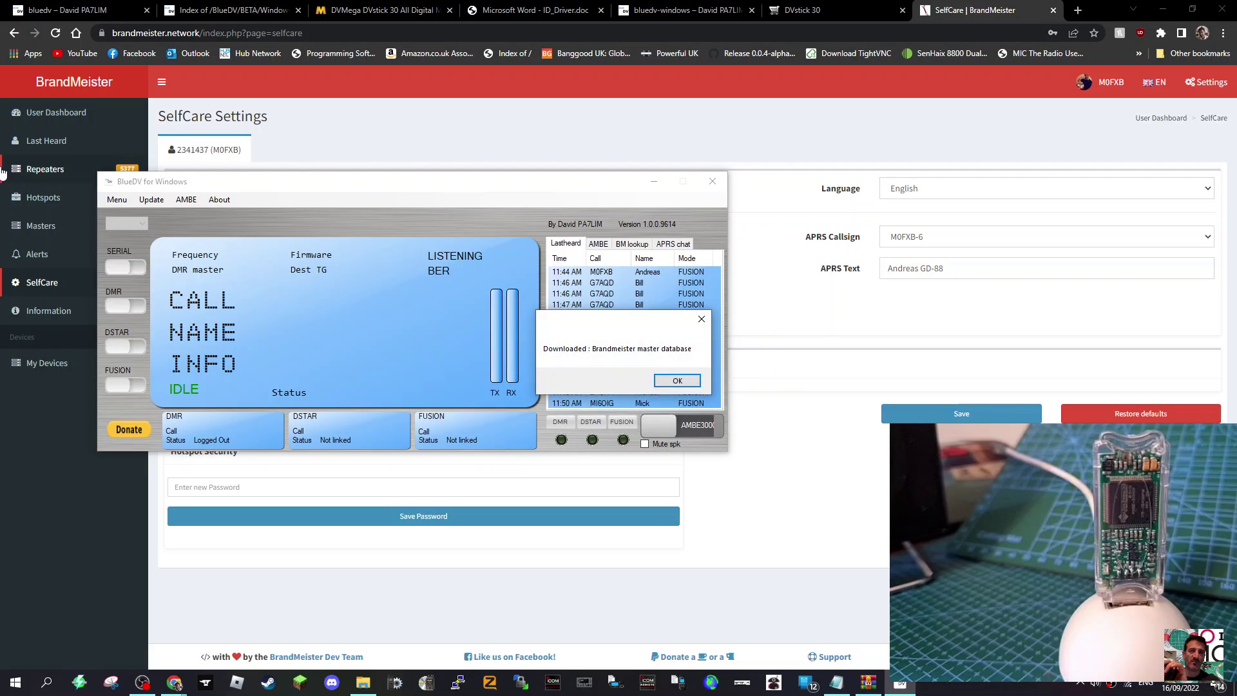
click(686, 395)
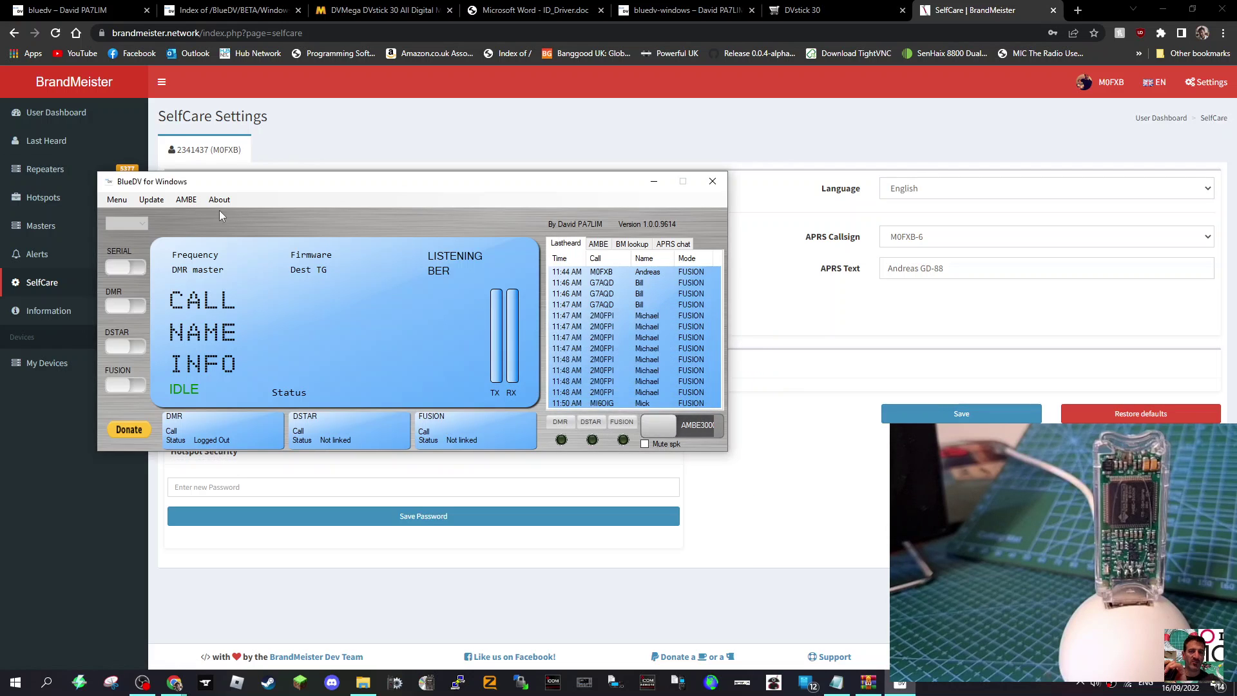
Update the Fusion masters, overwriting the existing Fusion database, and dismiss the download notice
click(152, 200)
click(177, 257)
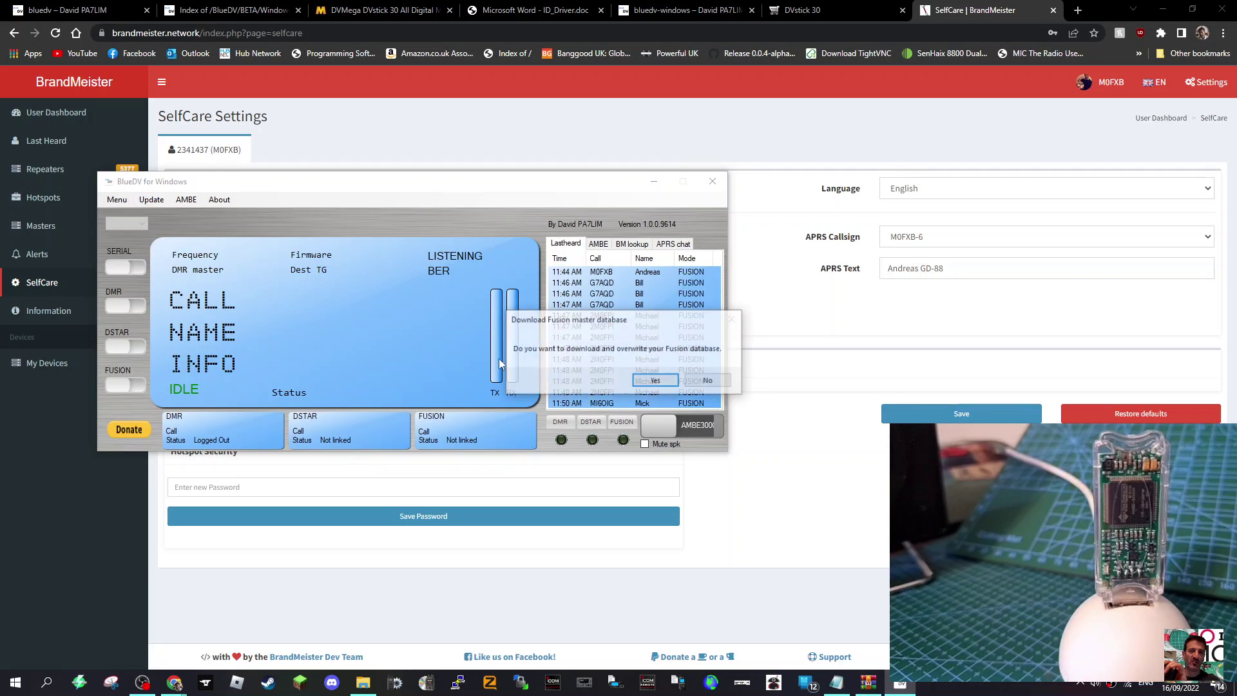
click(651, 383)
click(653, 383)
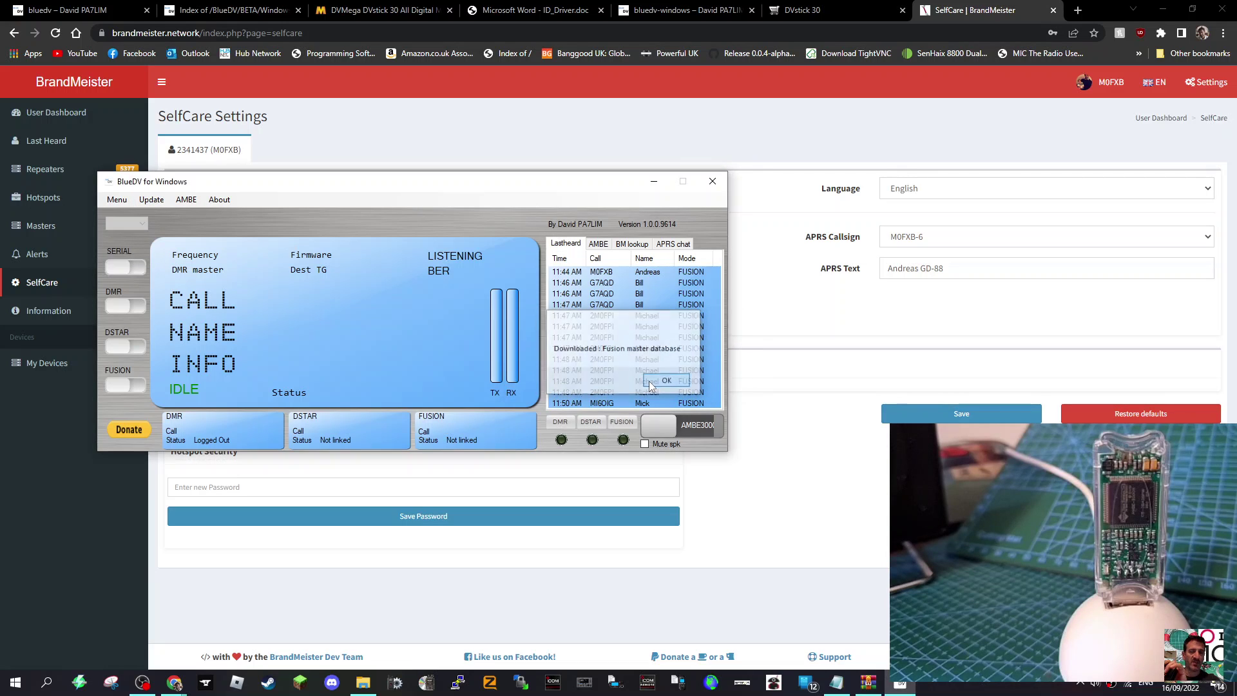
Review the AMBE recording and playback devices, keeping Microphone (H2n) and Headphones (High Definition Aud)
click(157, 199)
mouse_move(187, 203)
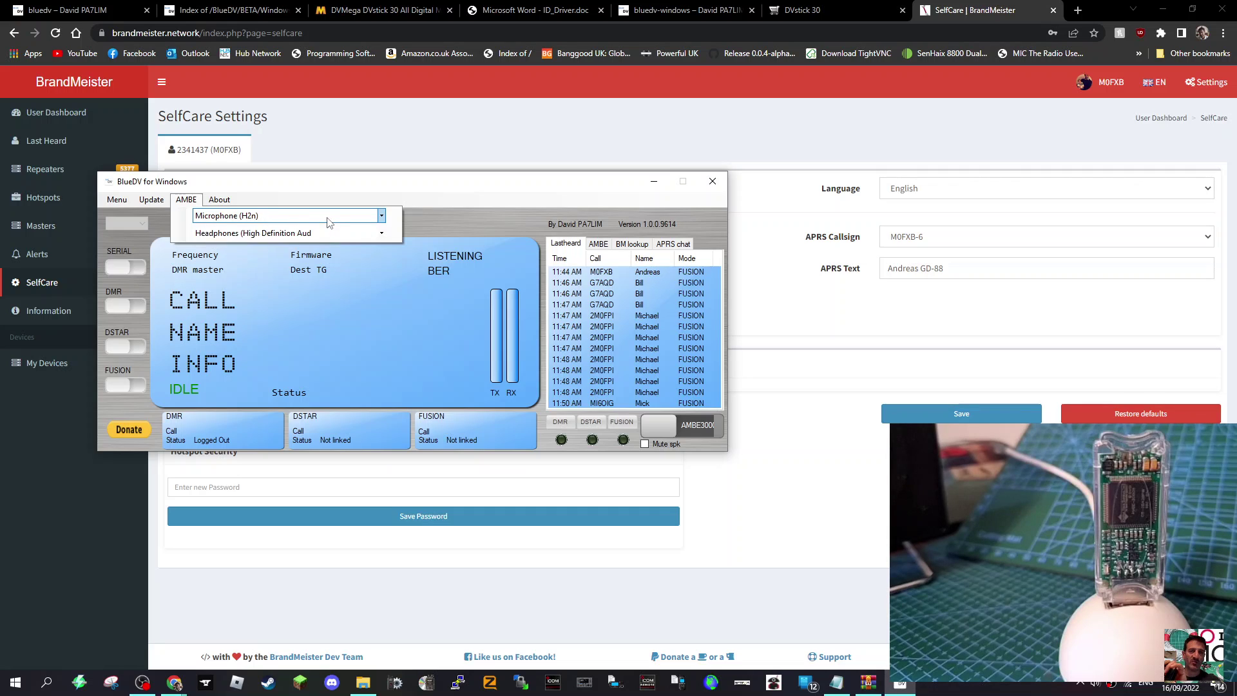
click(383, 217)
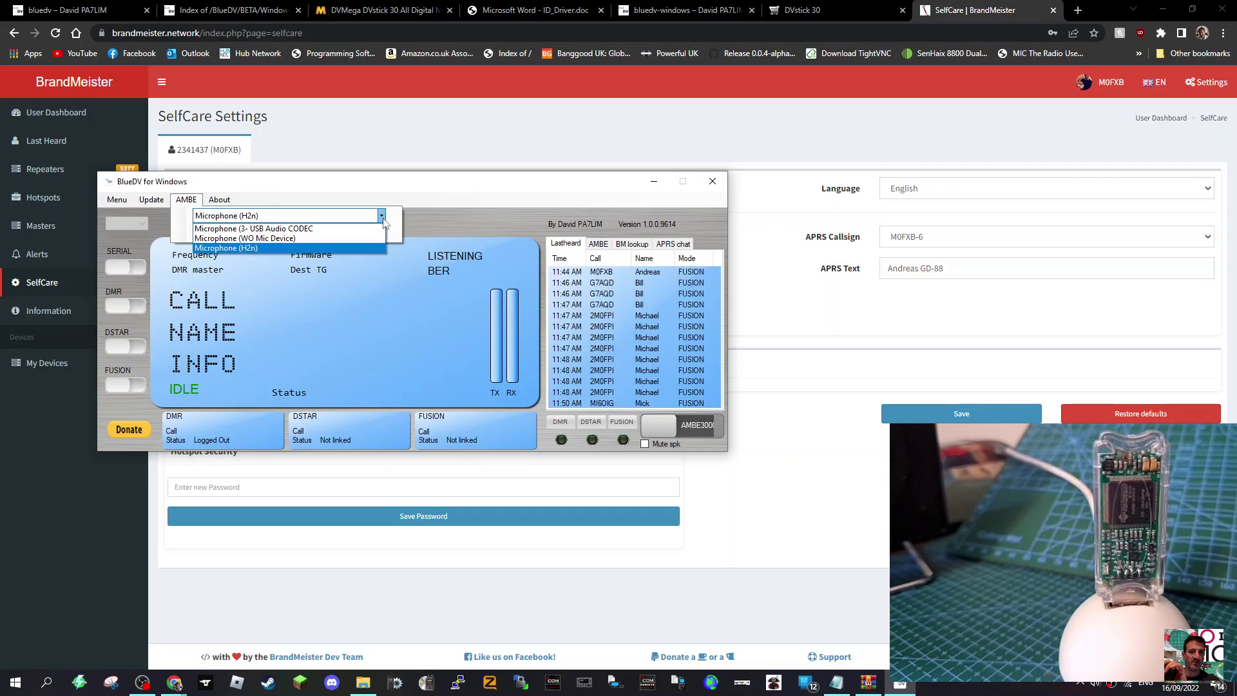
click(383, 219)
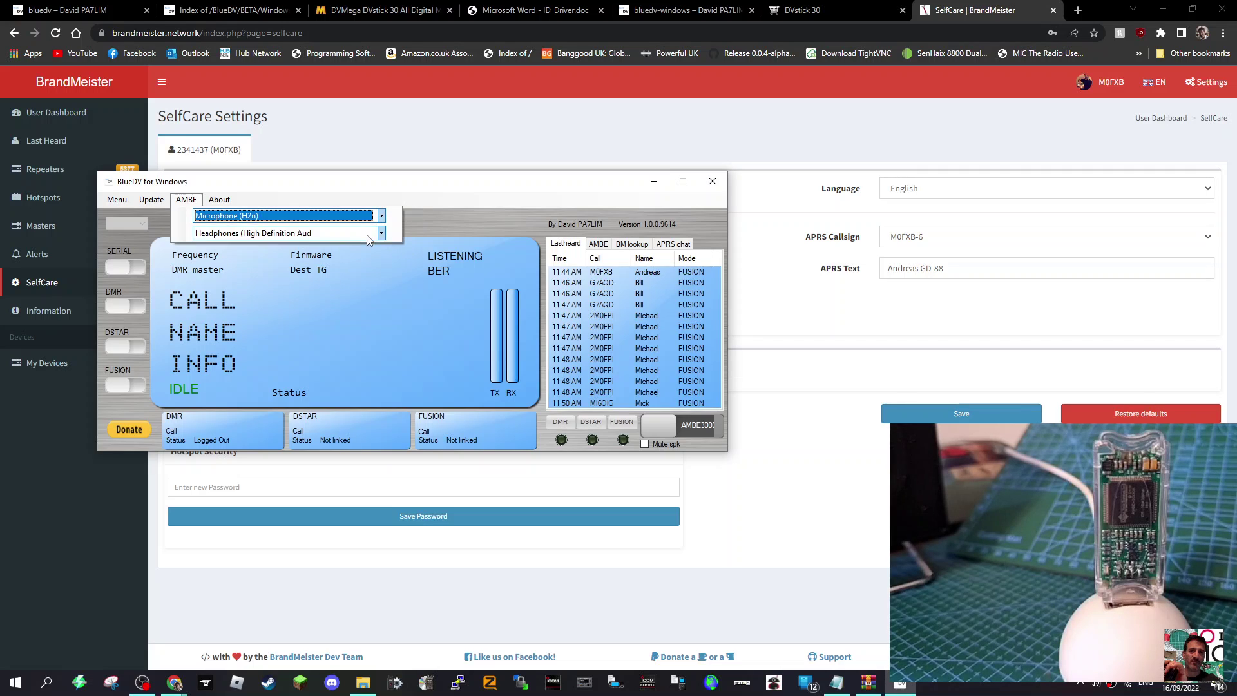
click(381, 236)
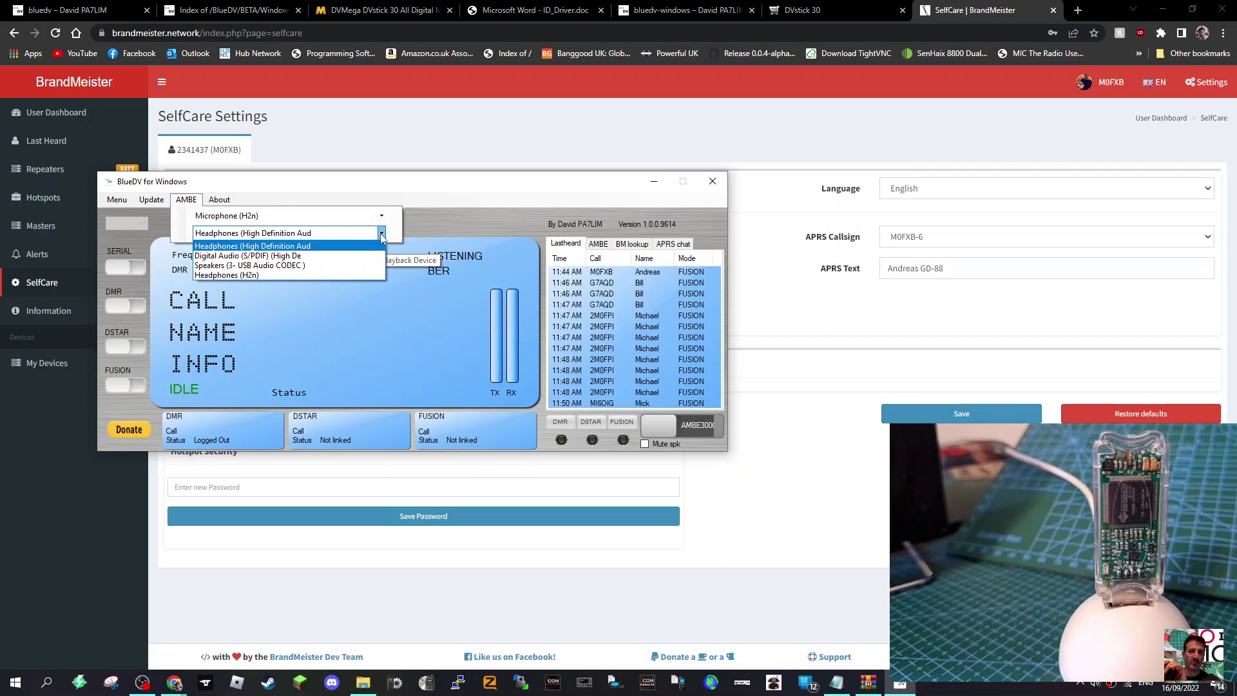
click(382, 235)
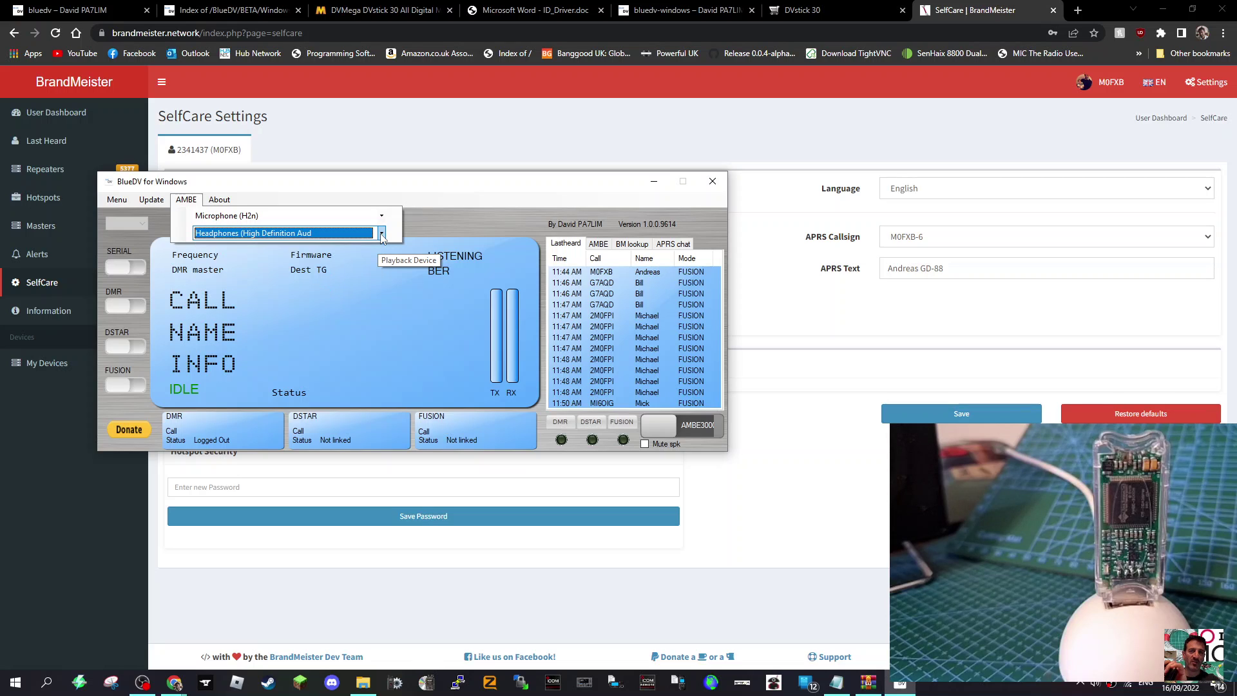
click(382, 235)
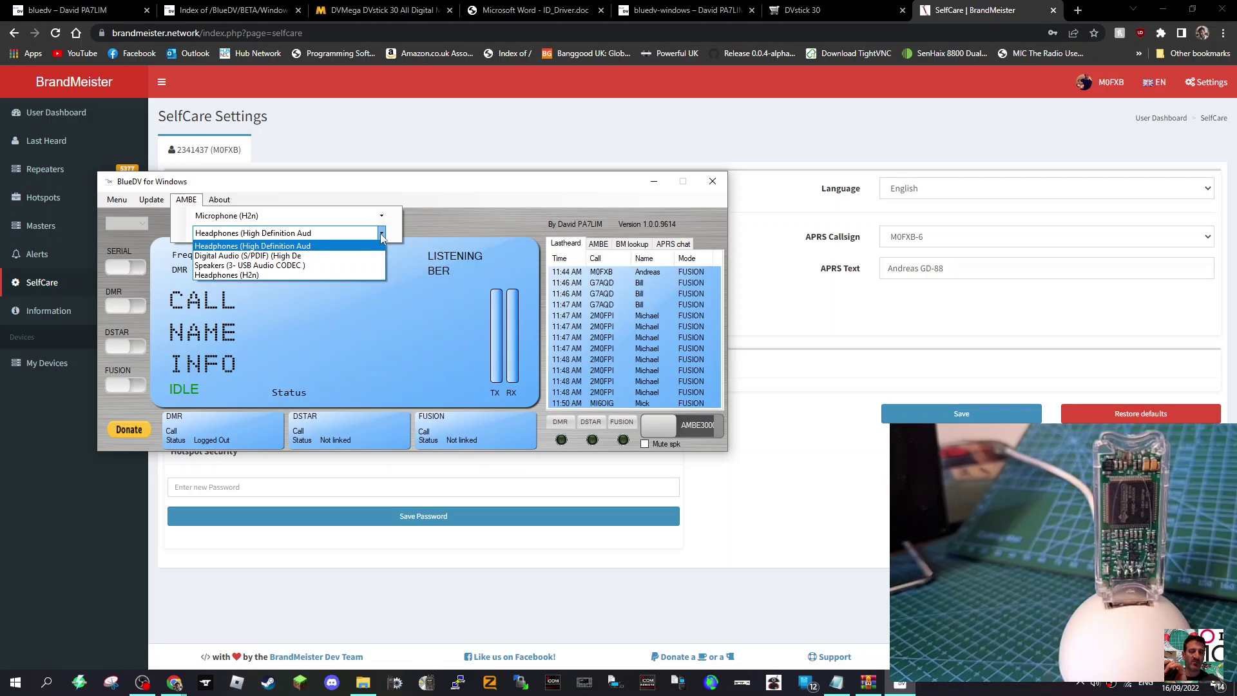
click(381, 235)
click(363, 311)
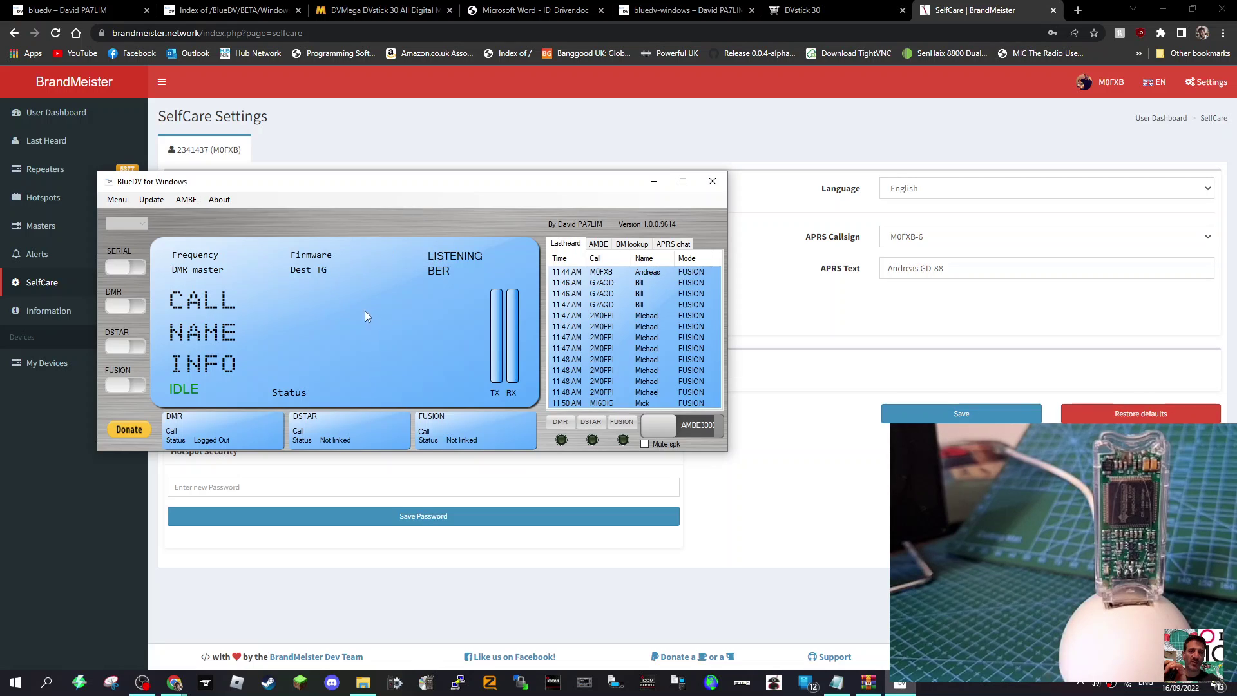
Look through the AMBE, BM lookup, APRS chat and Lastheard views of BlueDV
drag(370, 181, 394, 189)
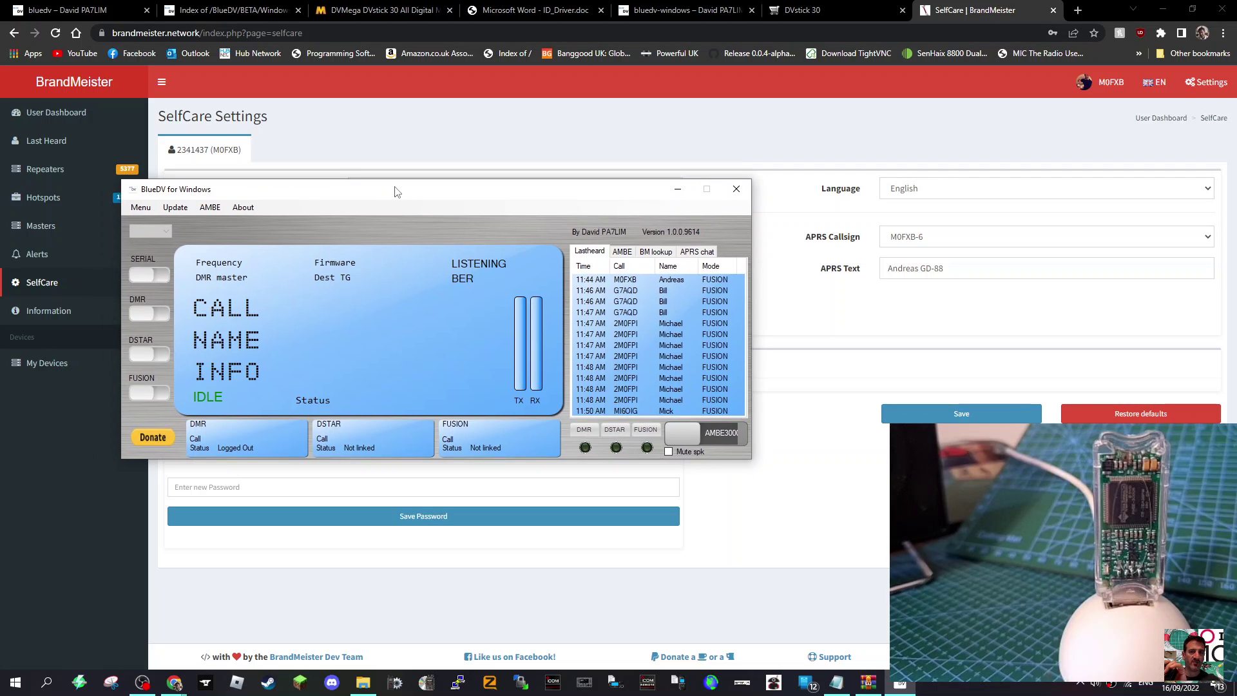
click(622, 252)
click(649, 253)
click(694, 252)
click(668, 253)
click(623, 252)
click(598, 252)
Show the AMBE controls and switch on the serial connection and DMR mode
click(623, 253)
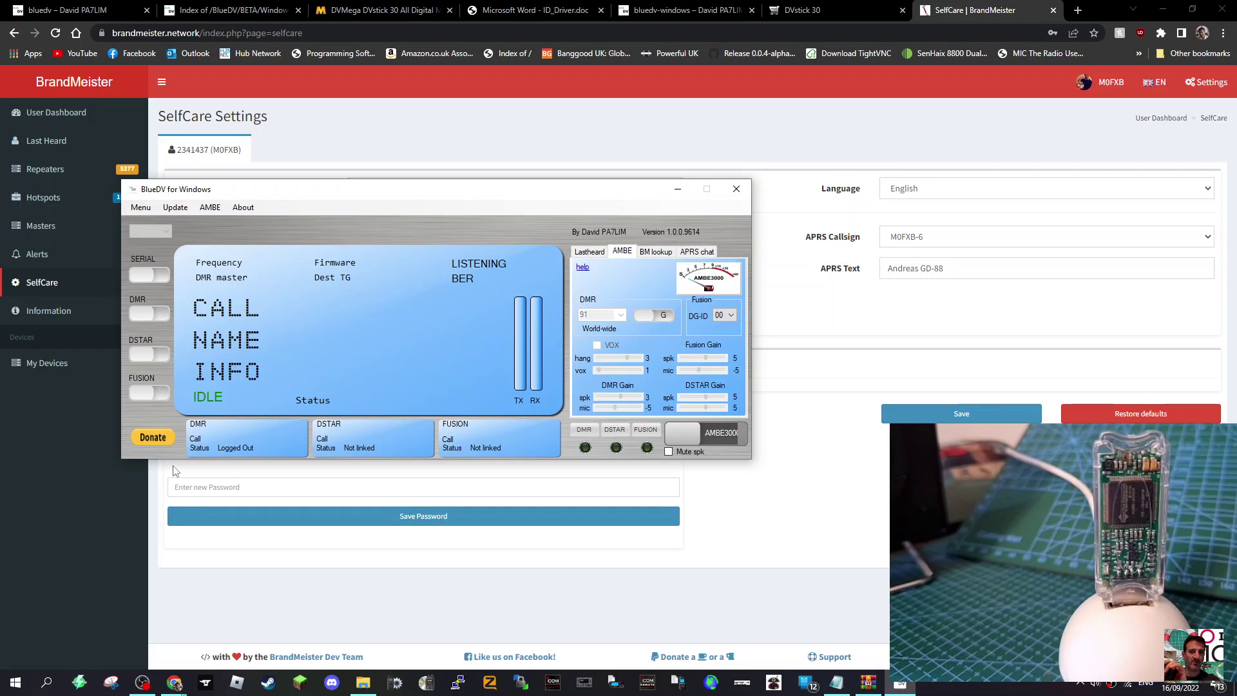
click(144, 316)
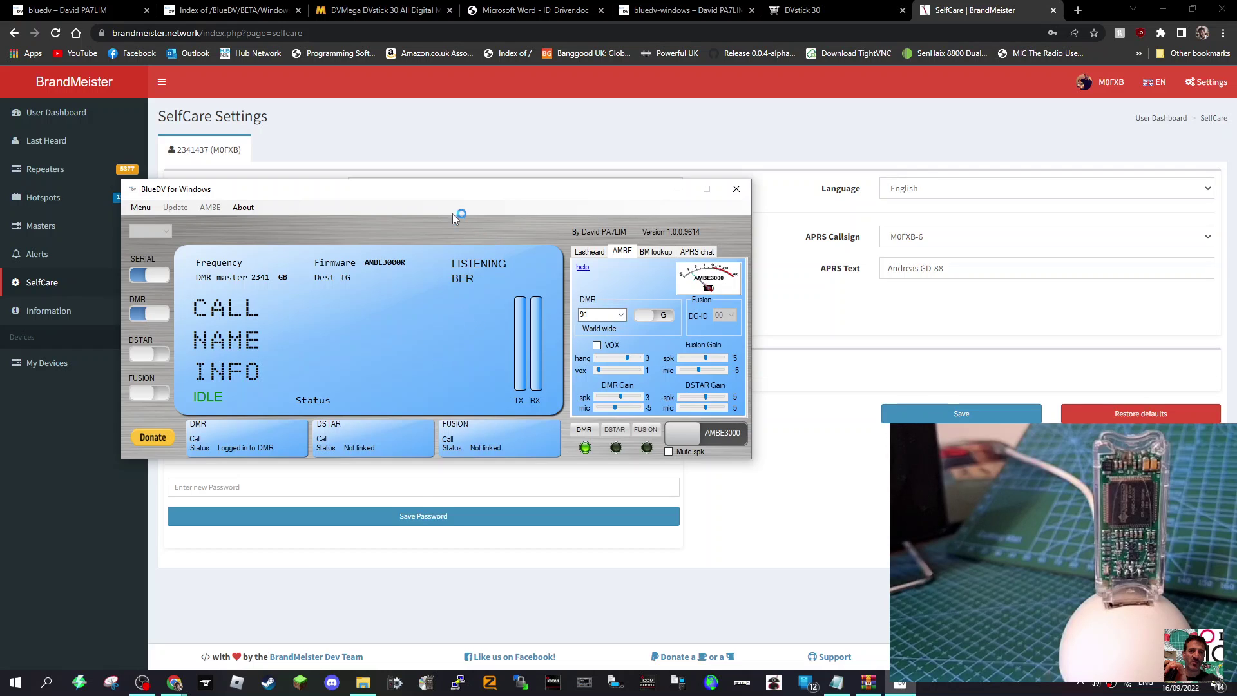
drag(453, 195, 435, 193)
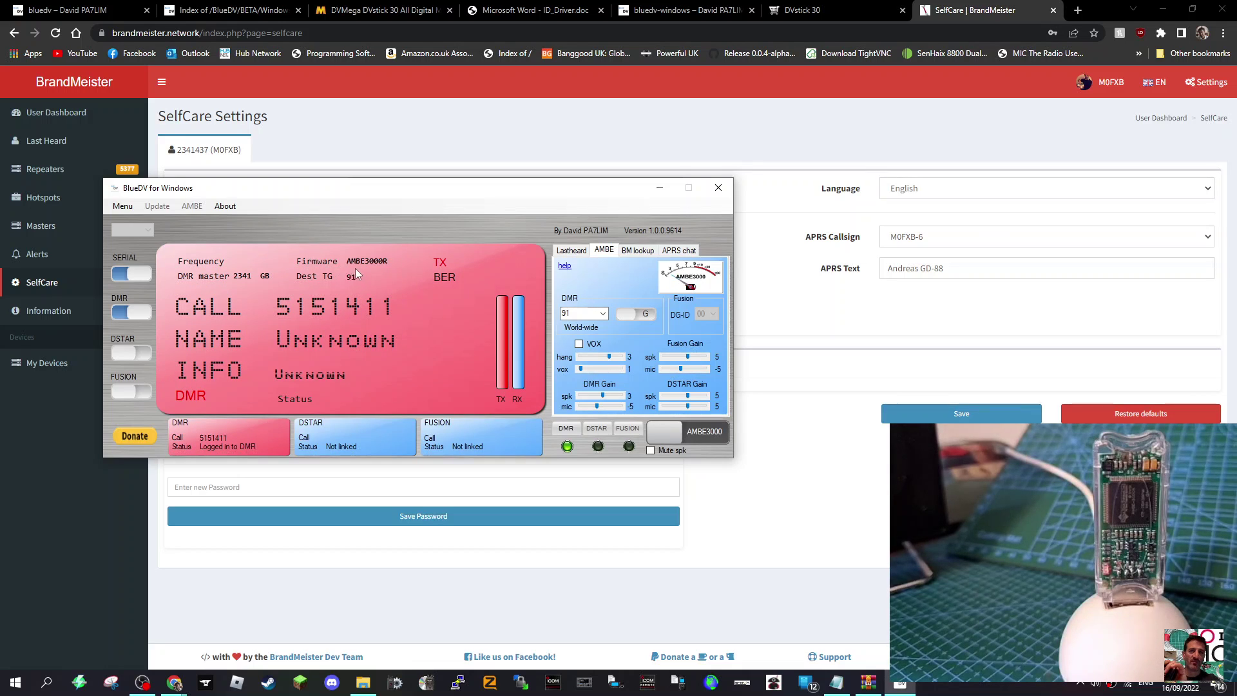
Set the DMR talkgroup to 4000 and transmit briefly twice to disconnect the active talkgroup
click(605, 315)
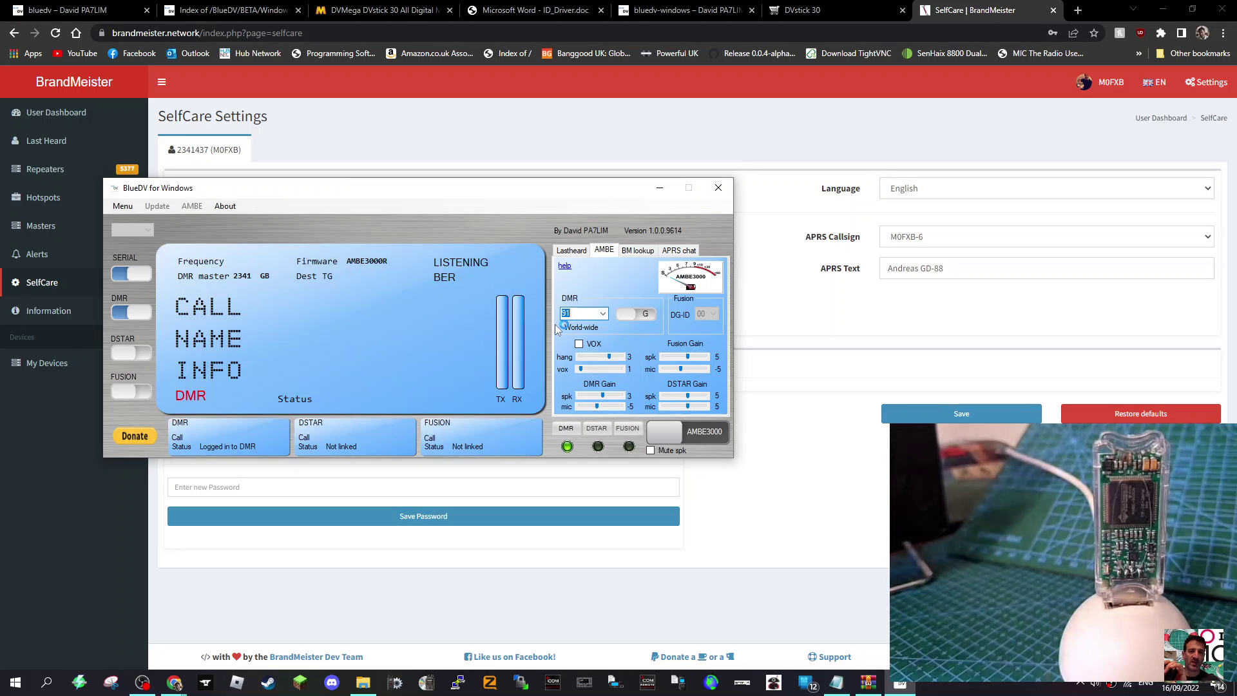
text(4000)
click(670, 429)
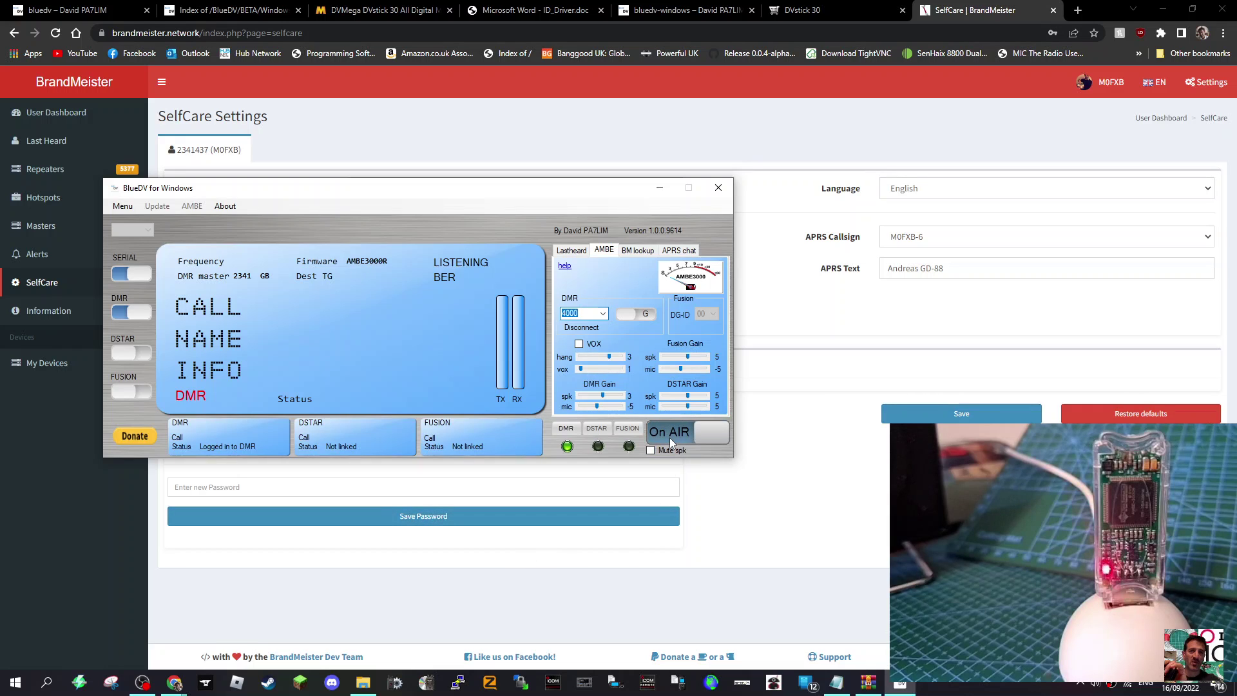
click(709, 430)
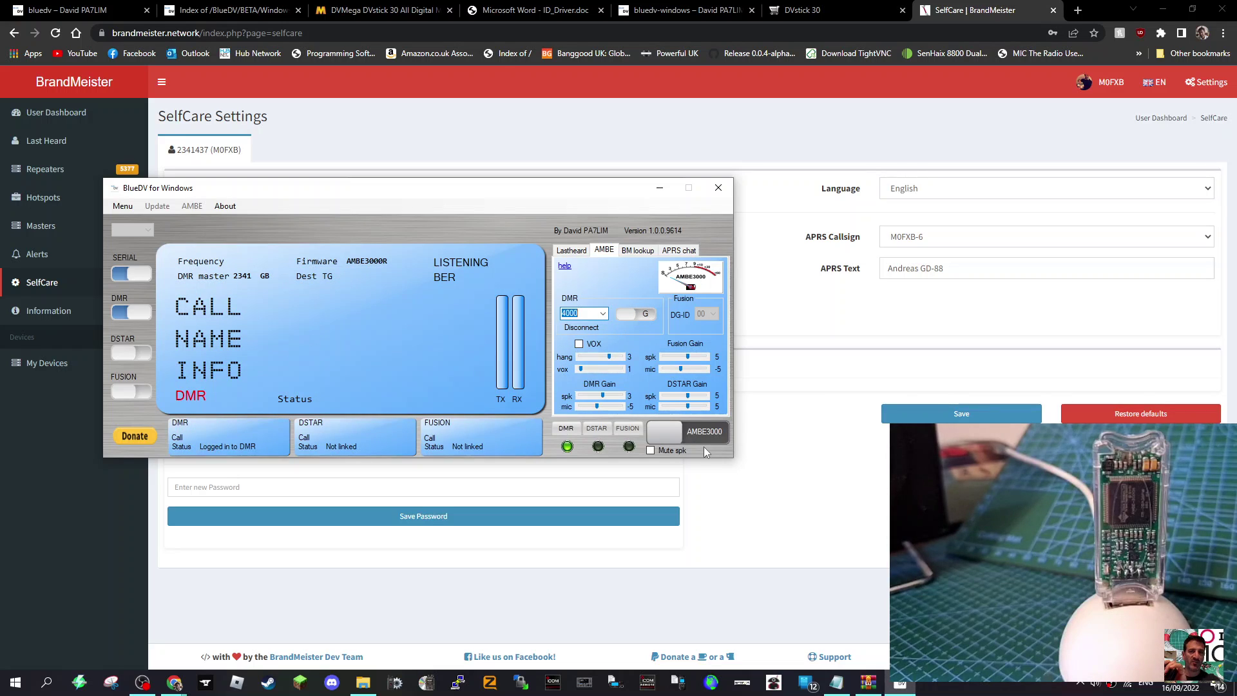
click(667, 434)
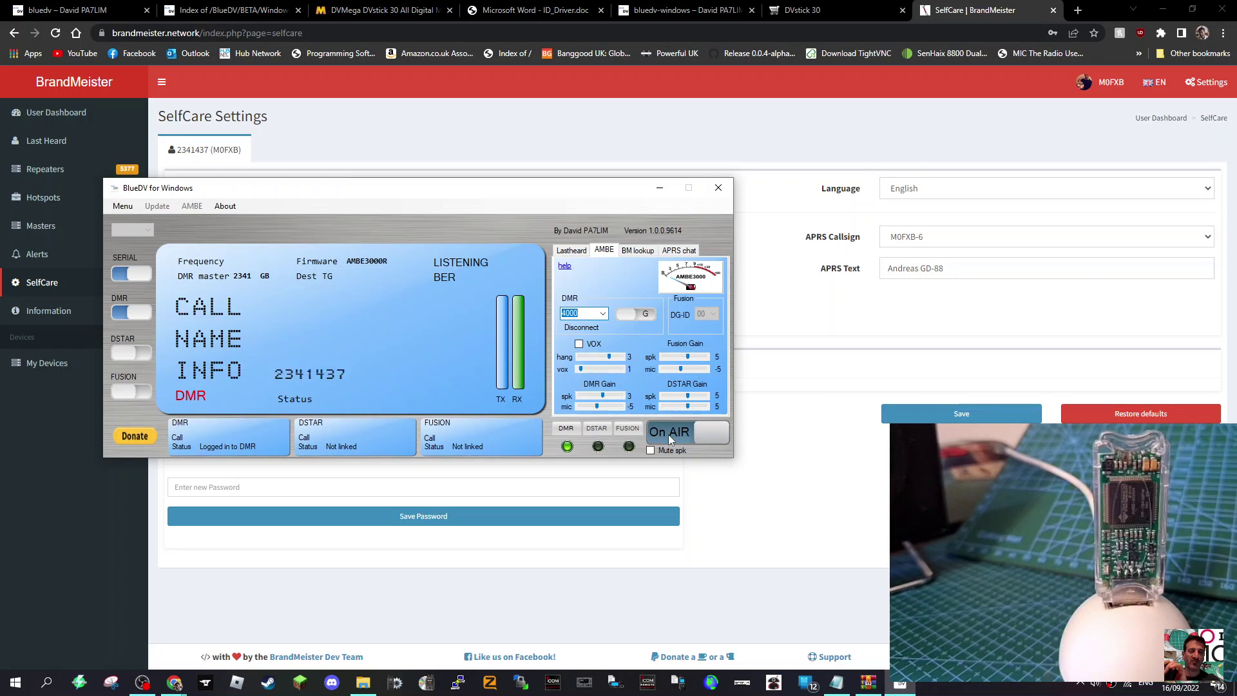
click(711, 431)
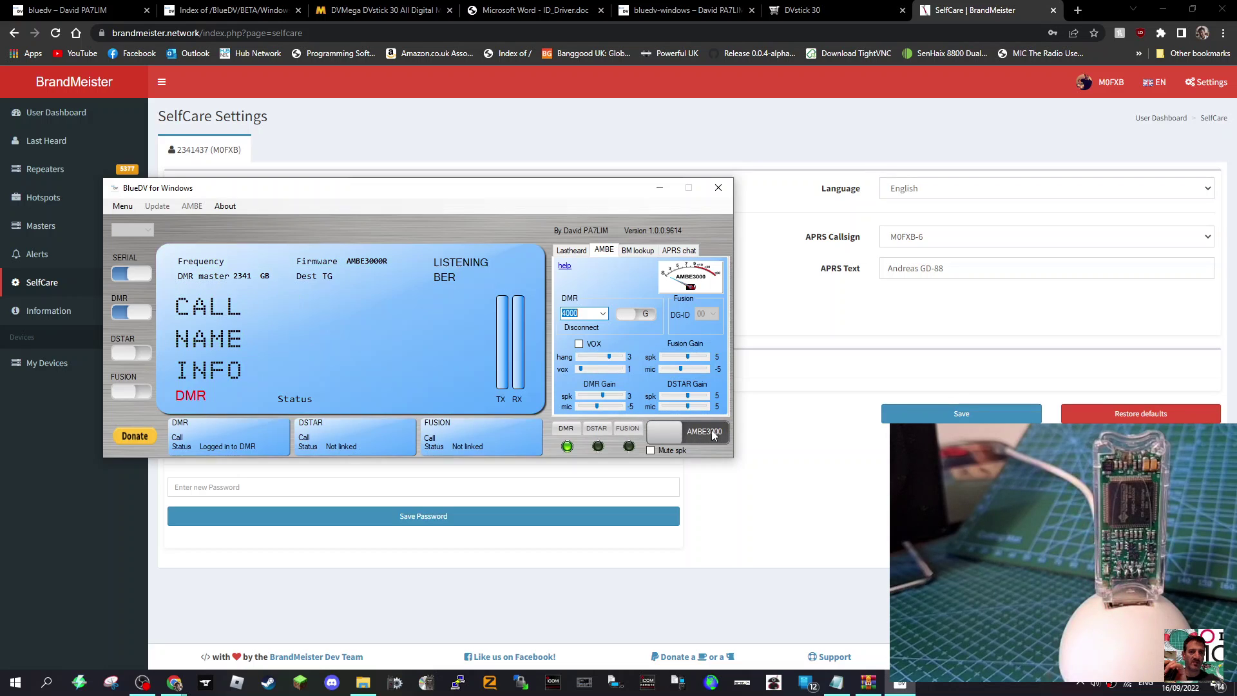
click(1095, 686)
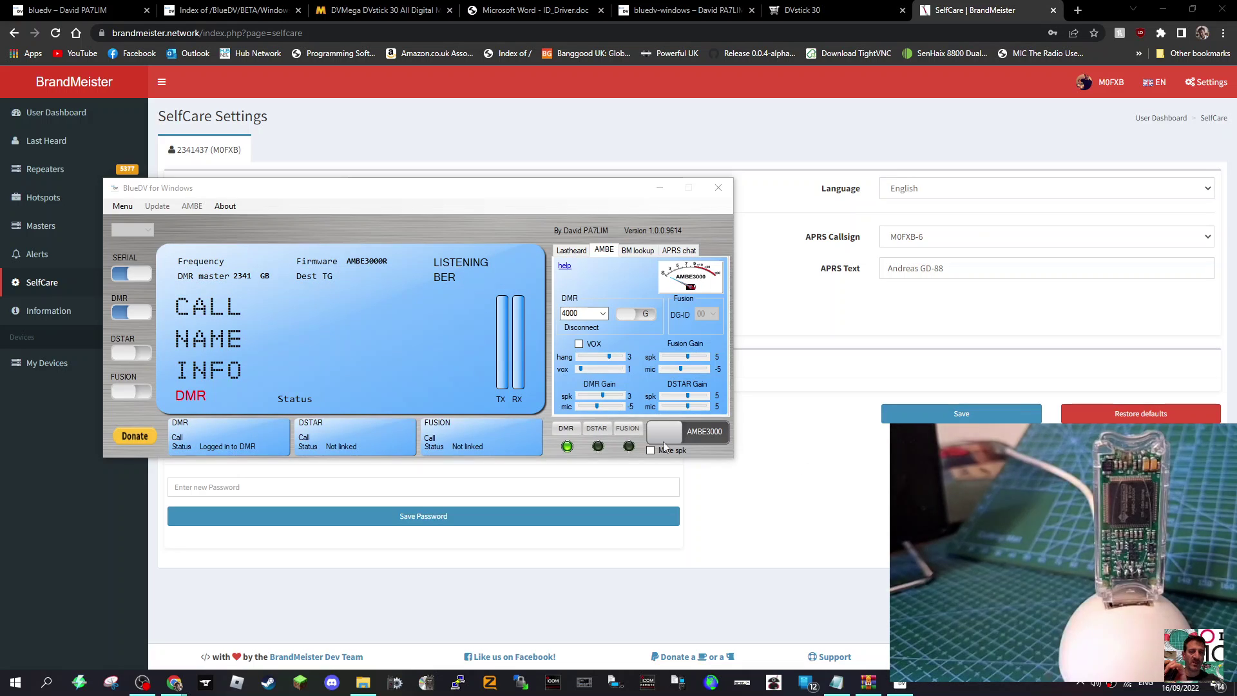
Change the DMR talkgroup to 91 (World-wide) and check the talkgroup list, keeping that choice
click(599, 313)
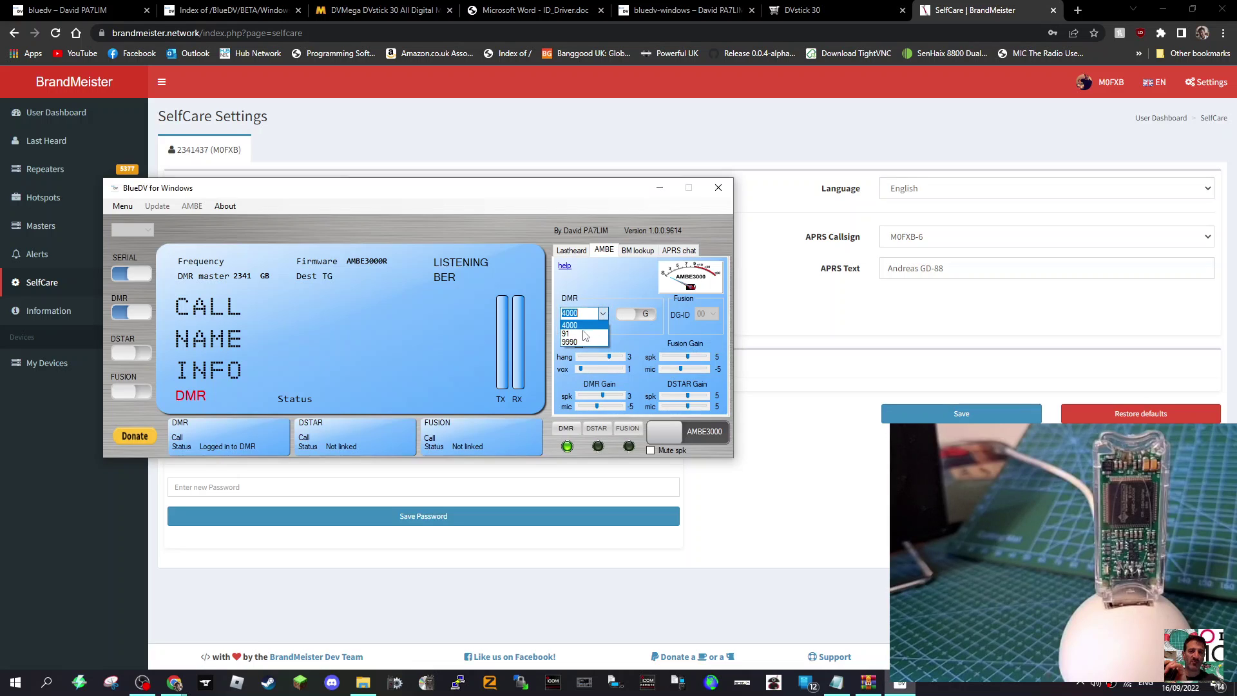
click(583, 334)
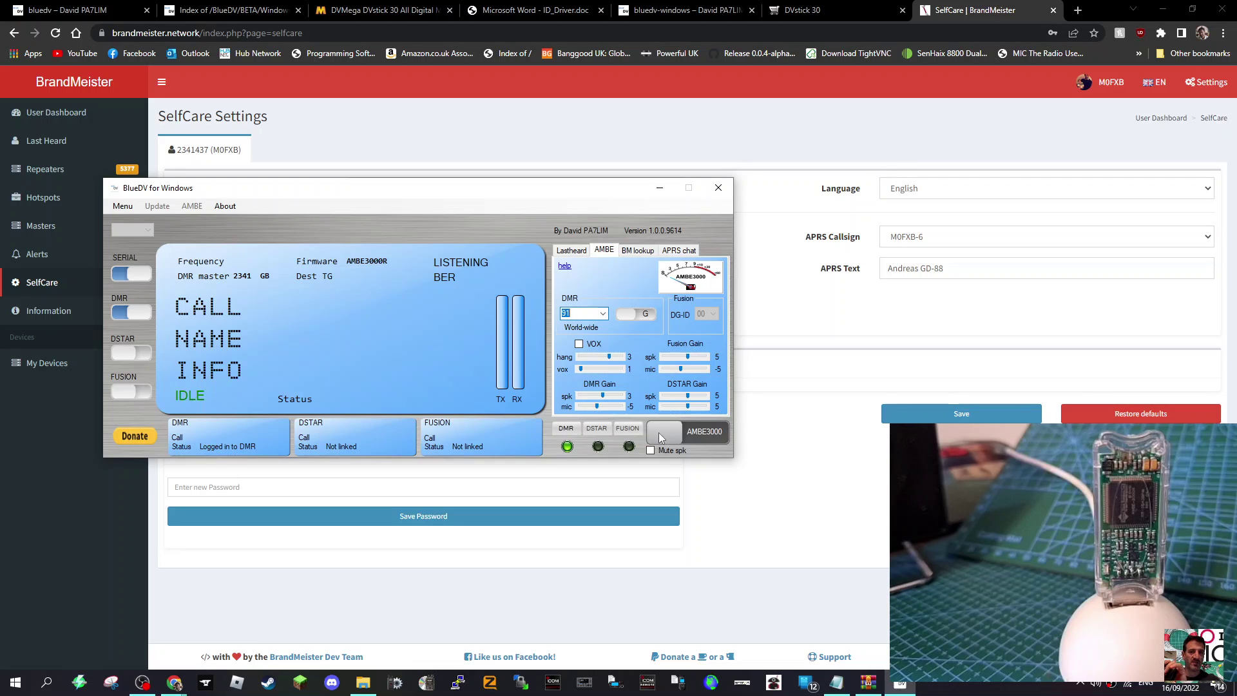
click(604, 313)
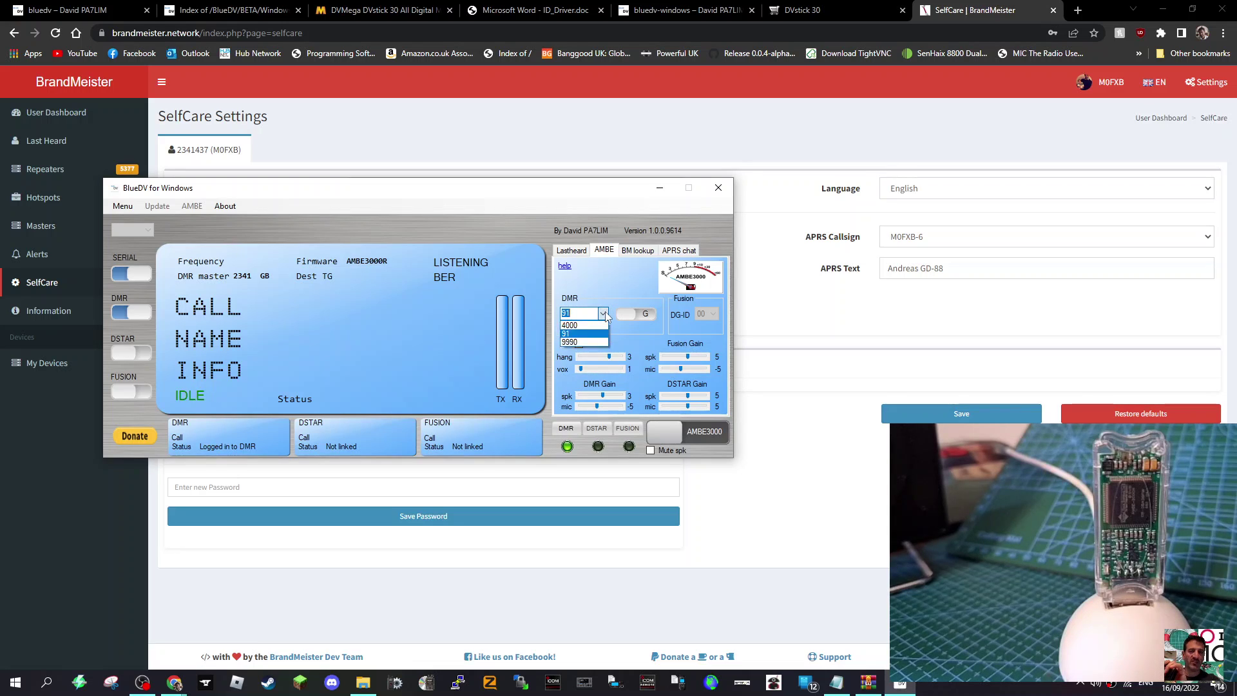
click(678, 322)
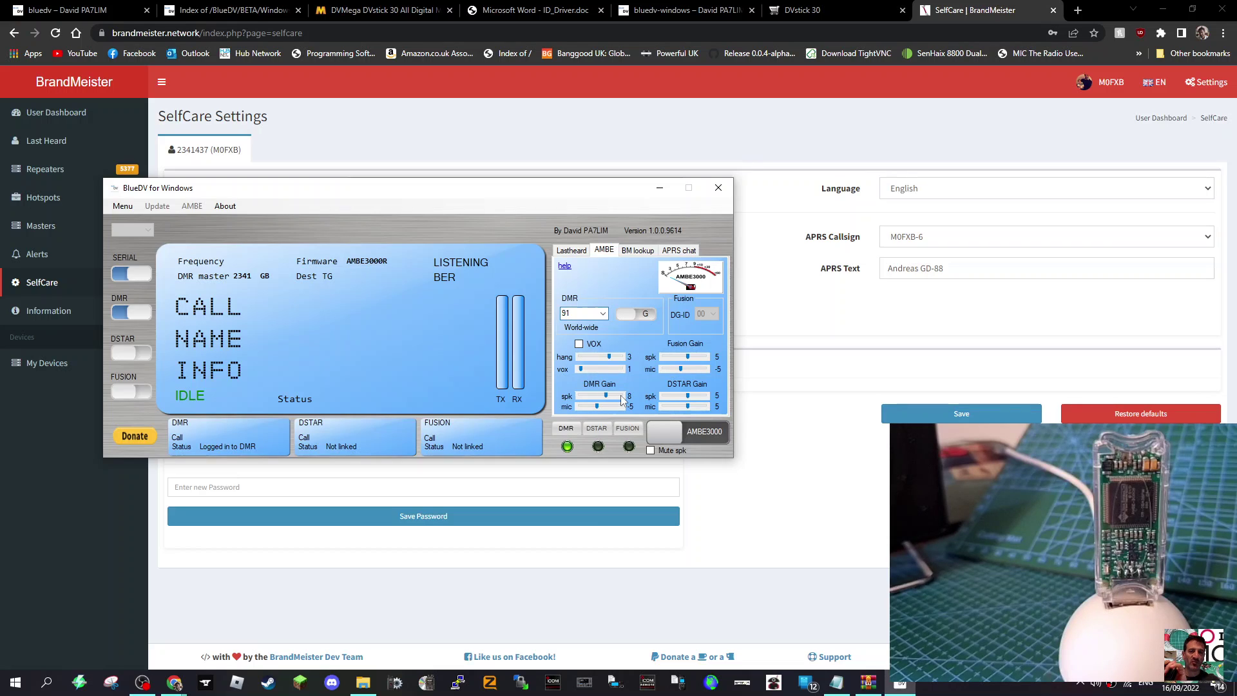
Raise the DMR speaker gain to 28 and make a short transmission on talkgroup 91
drag(621, 396, 624, 396)
click(671, 438)
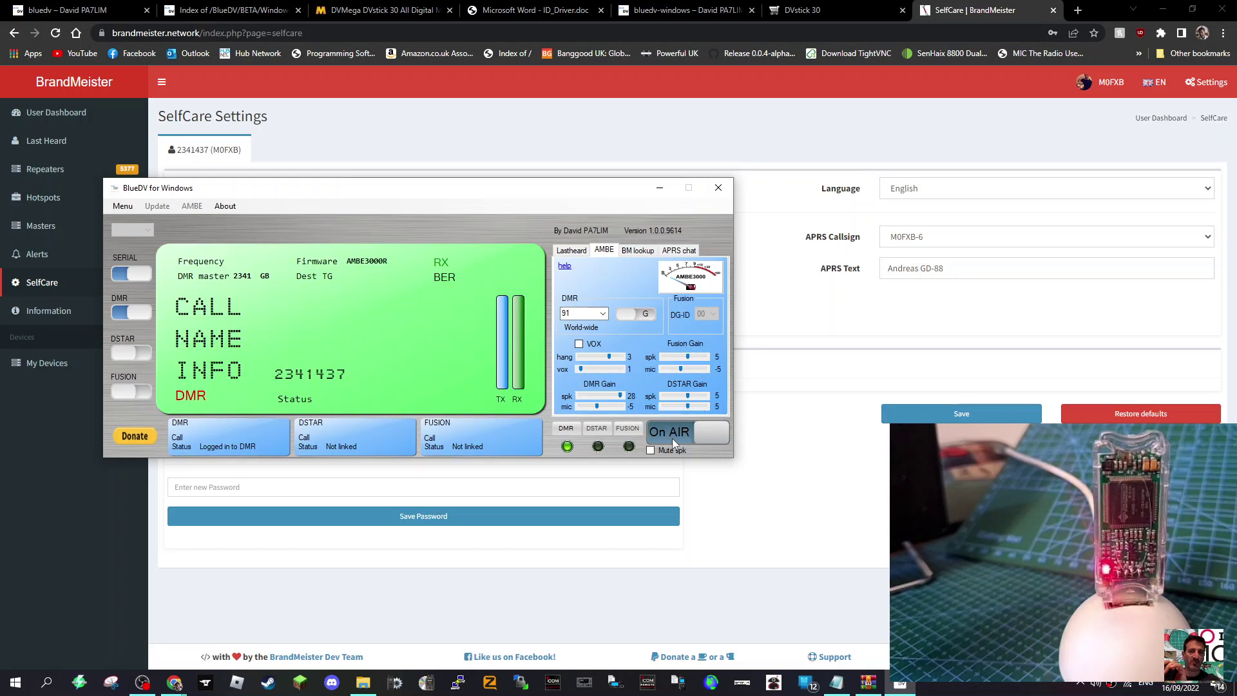
click(672, 438)
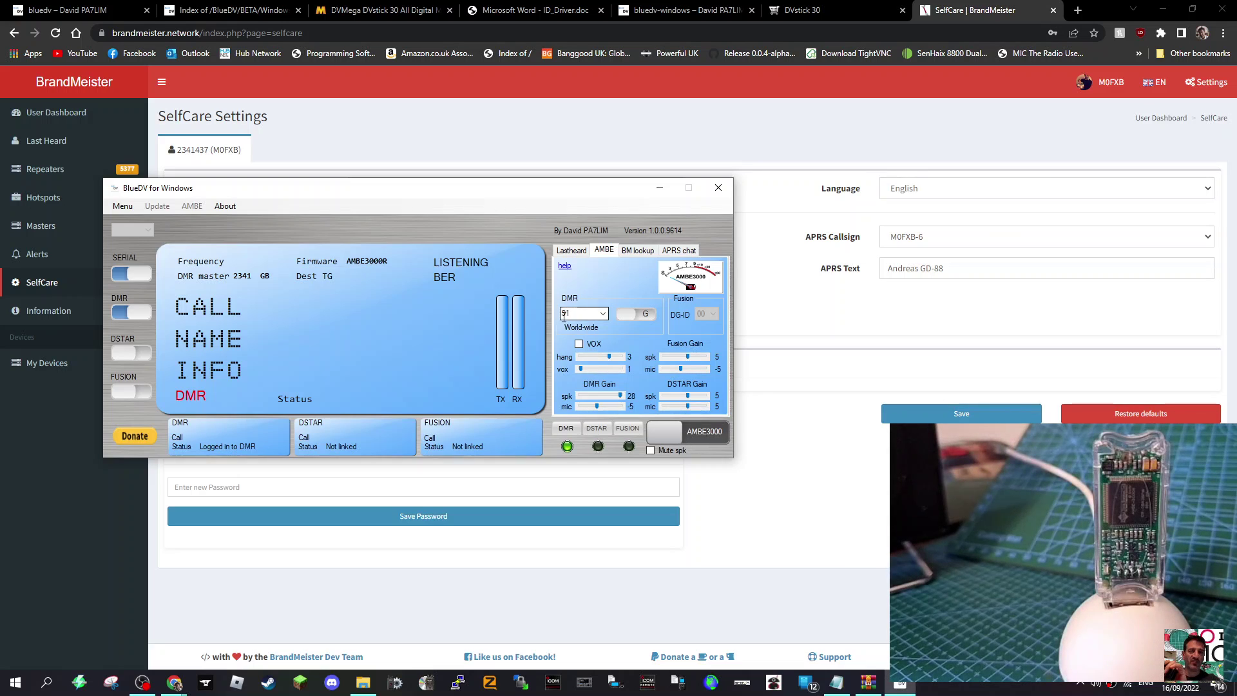
Check the DMR talkgroup choices again, keeping 91, and make another brief transmission
click(602, 314)
click(603, 315)
click(665, 435)
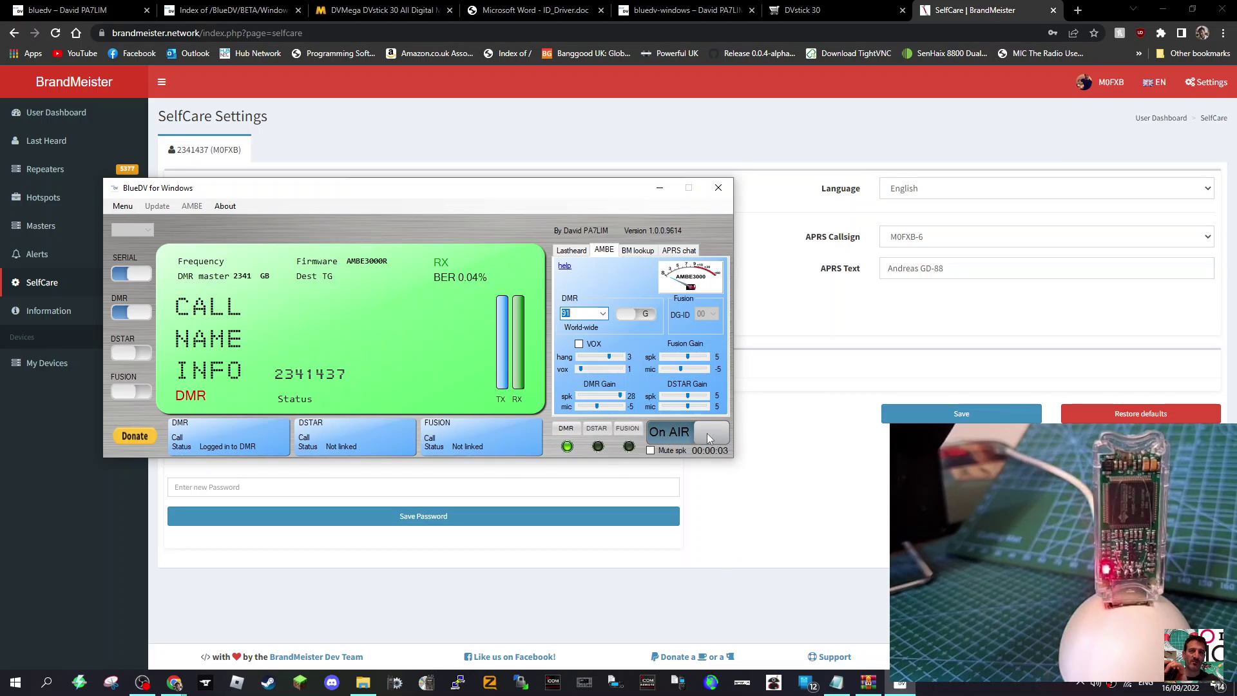
click(706, 433)
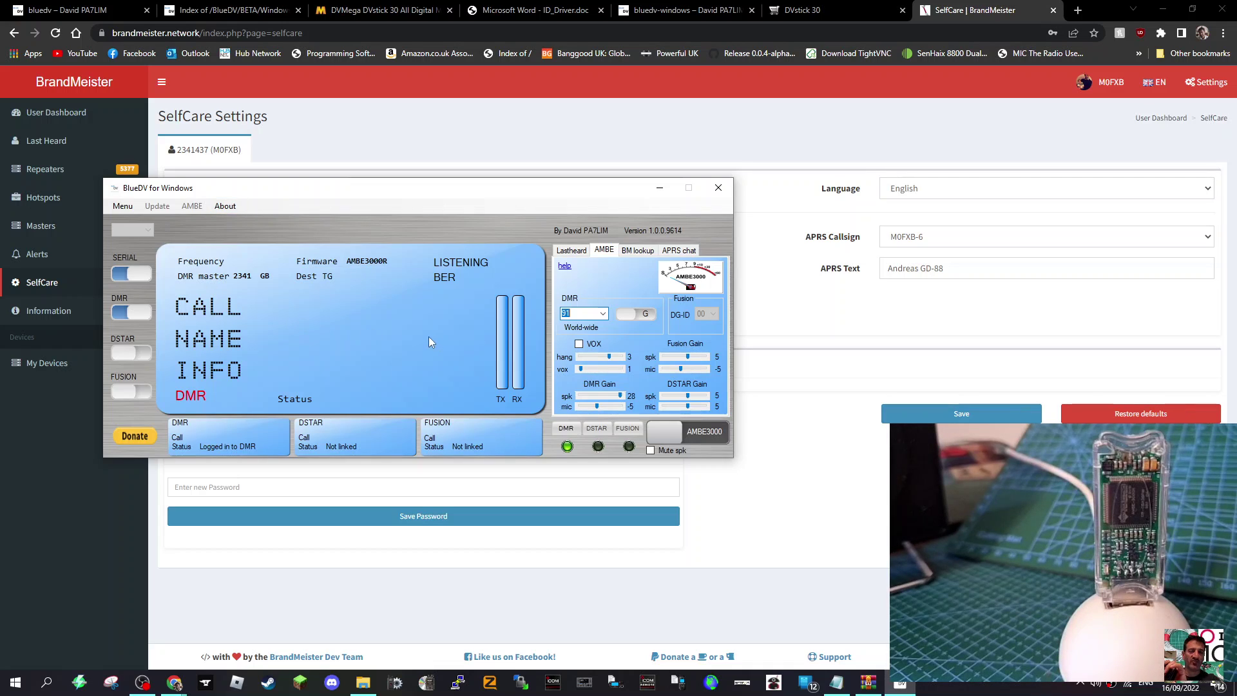
Switch DMR off and DSTAR on, and link to reflector REF030 module C
click(148, 313)
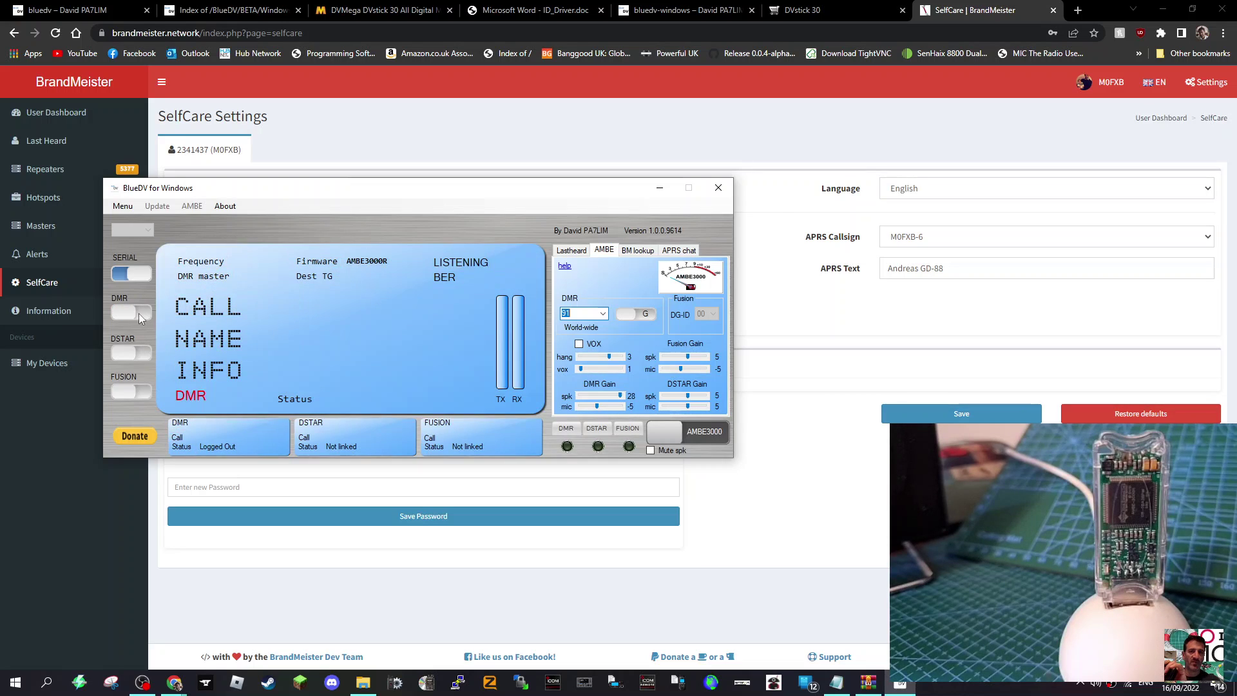
click(129, 354)
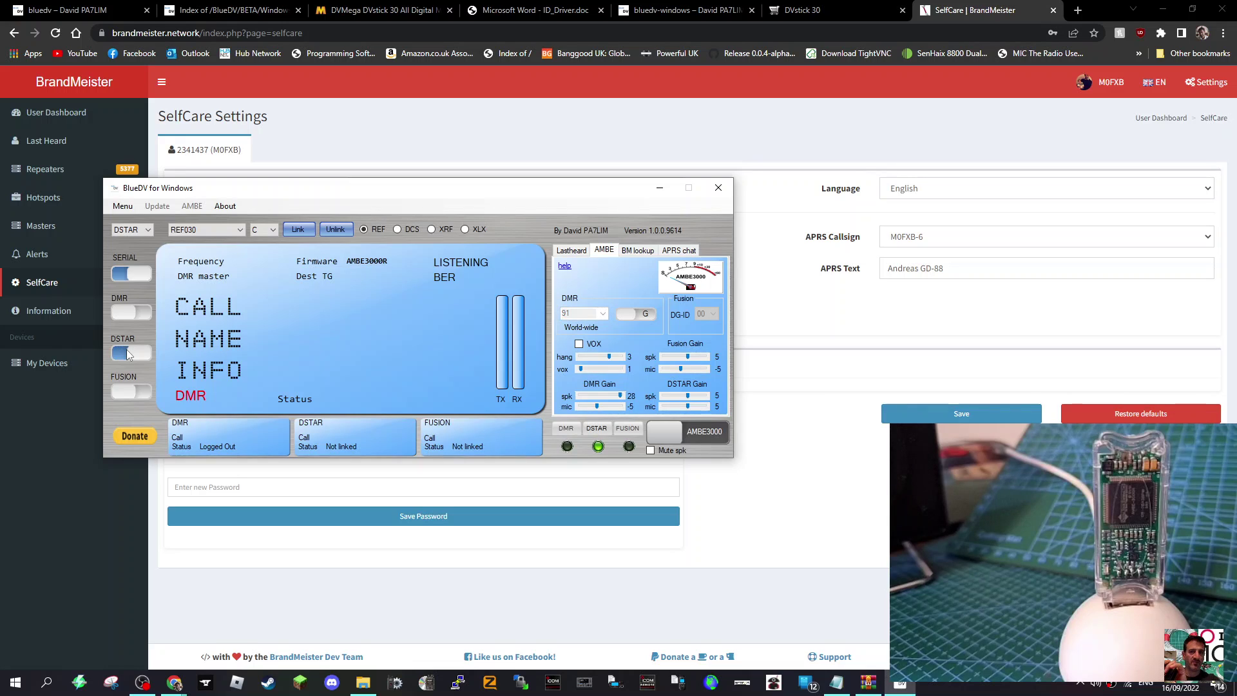
click(301, 232)
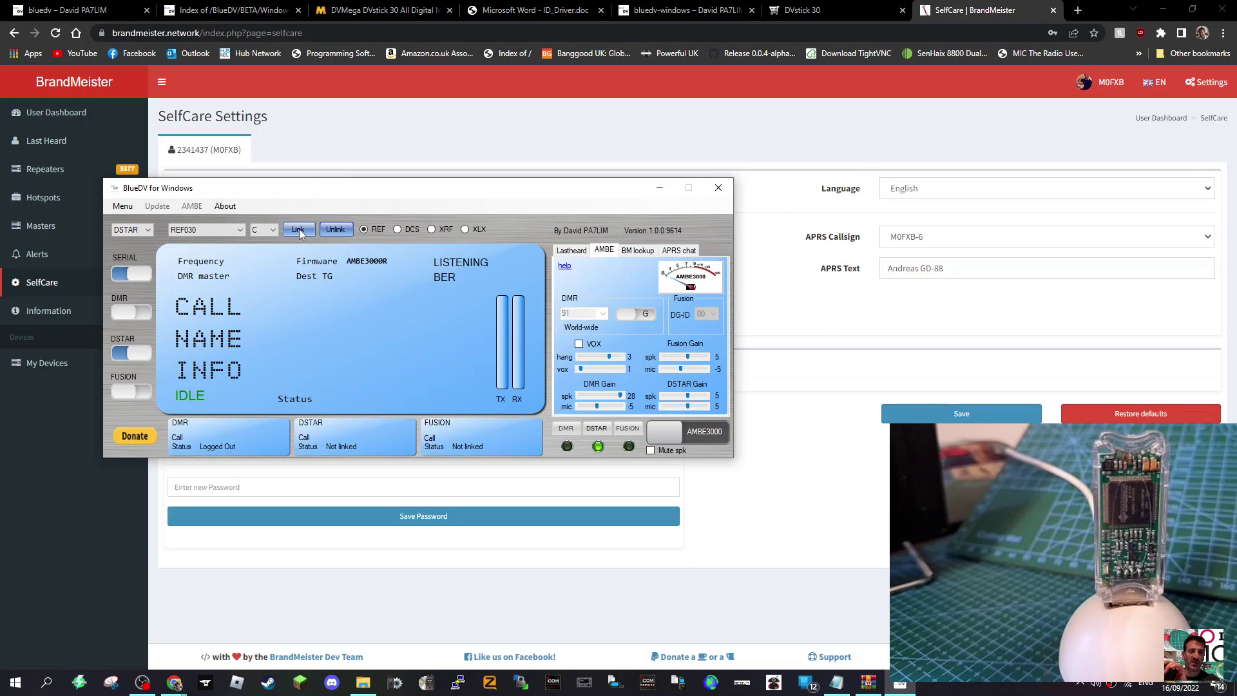
Link DSTAR to reflector REF030 module C and raise the DMR speaker gain to 30
click(298, 231)
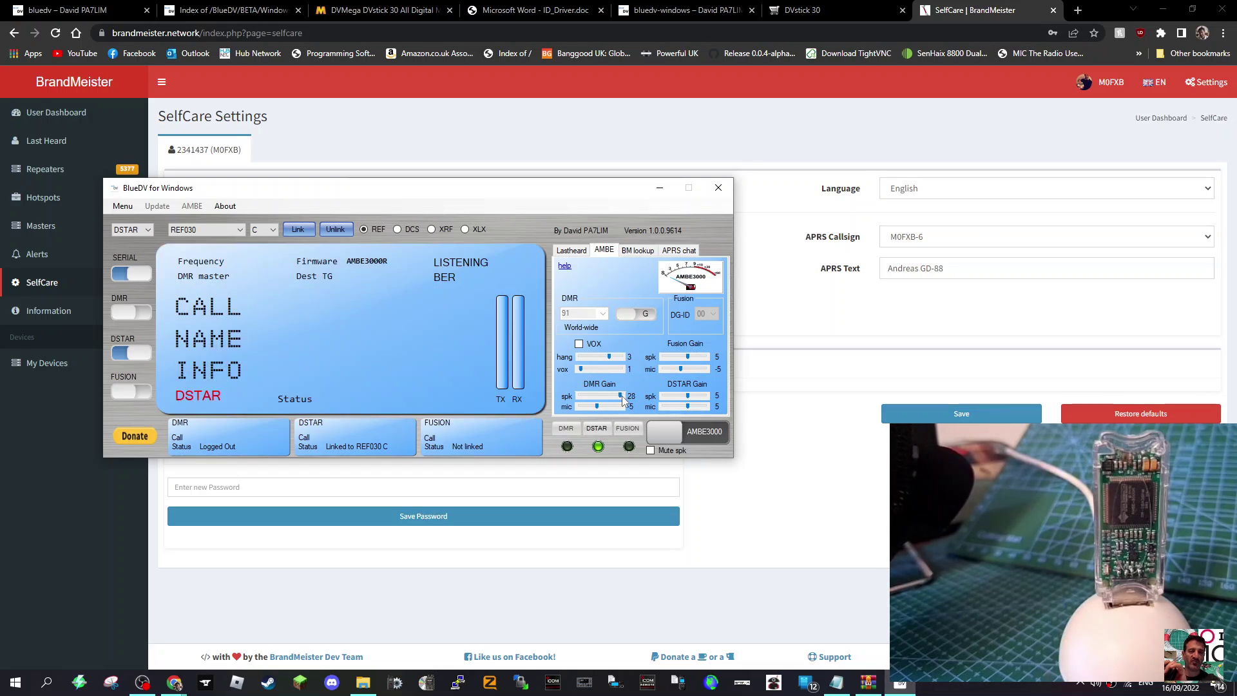
drag(622, 400, 634, 396)
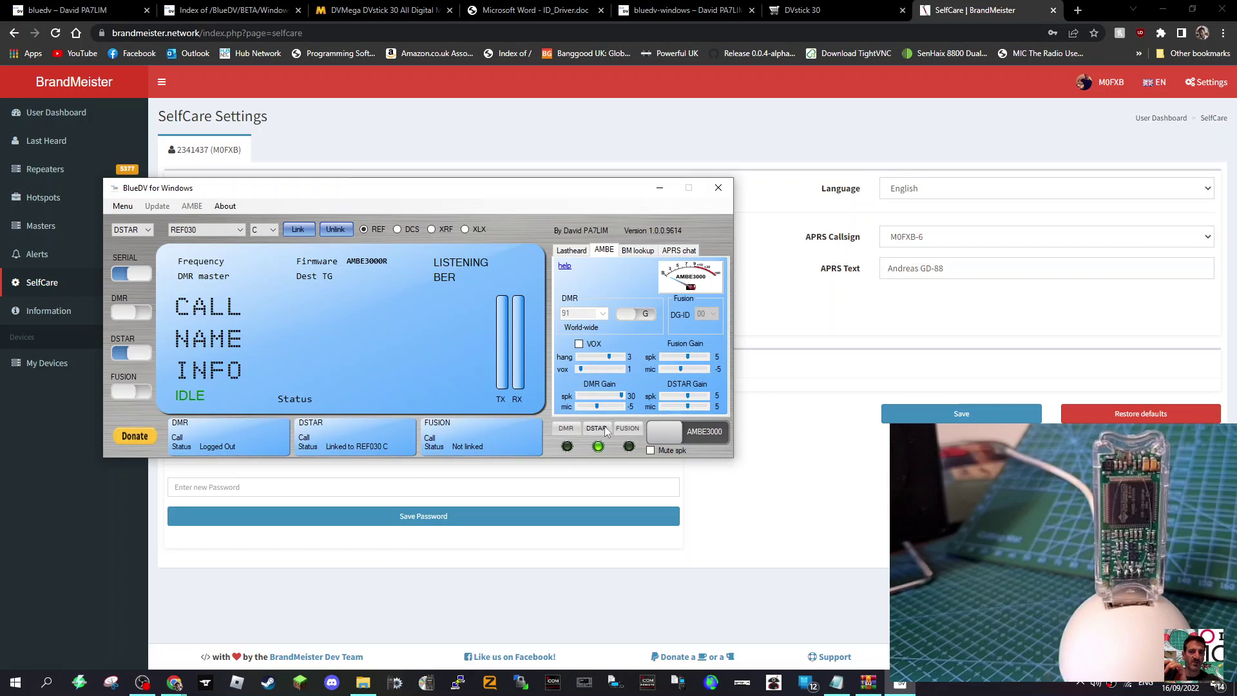
Make a short DSTAR test transmission on reflector REF030 C and return to receive
click(671, 435)
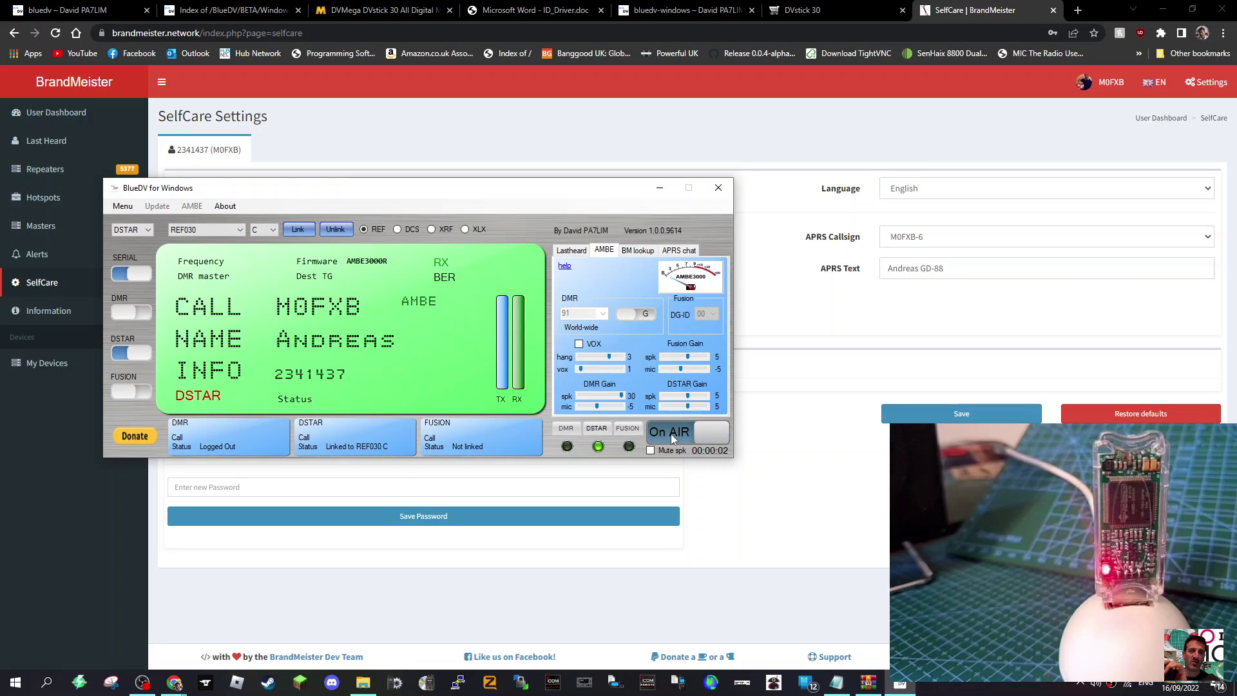
click(719, 434)
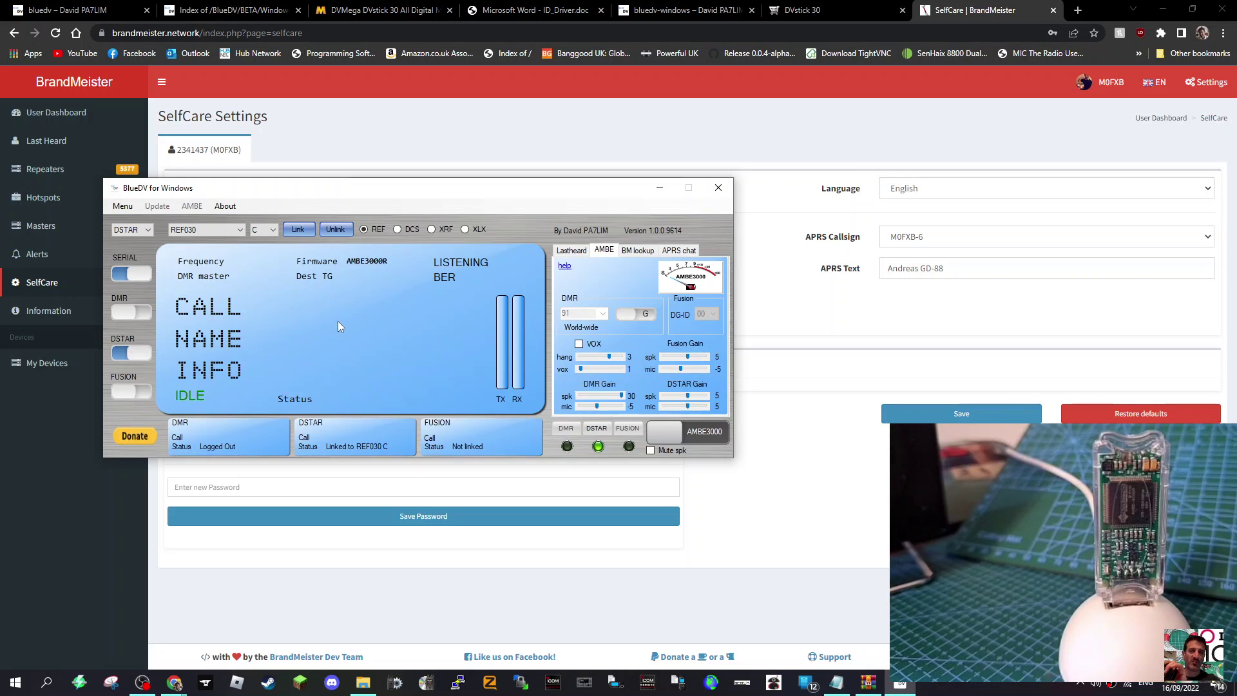
Switch DSTAR off and FUSION on, and link to the YSF reflector 001-CQ-UK
click(139, 356)
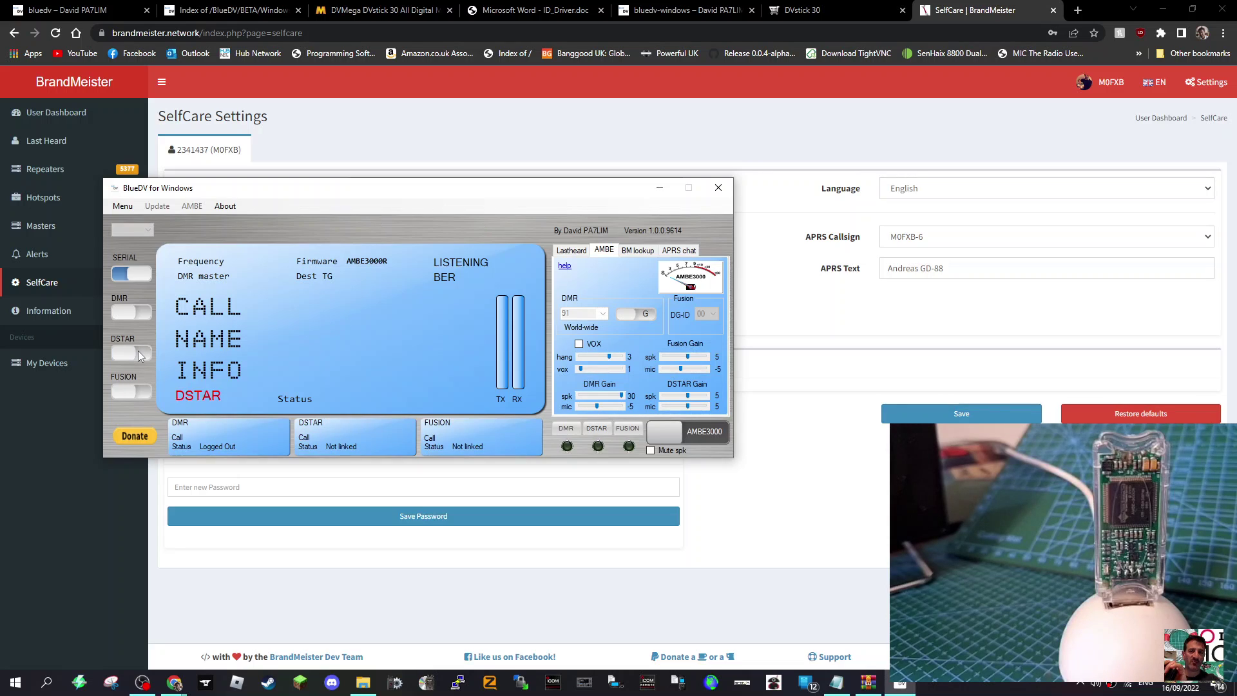
click(126, 393)
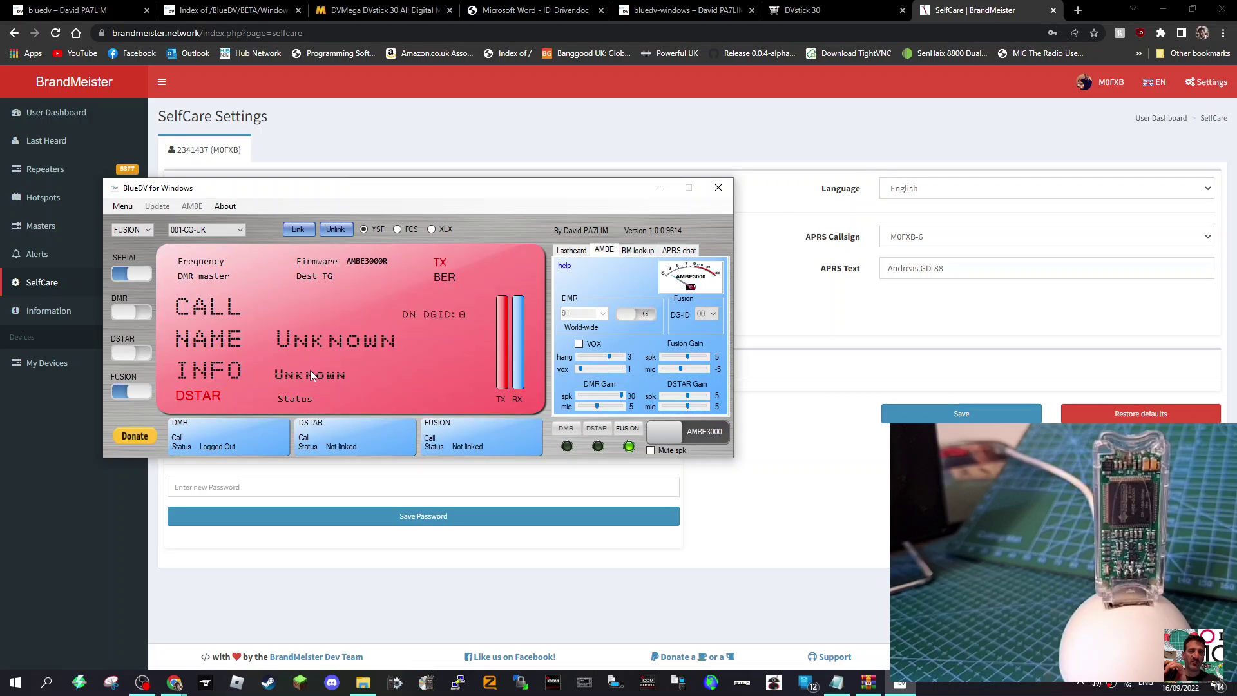
click(296, 232)
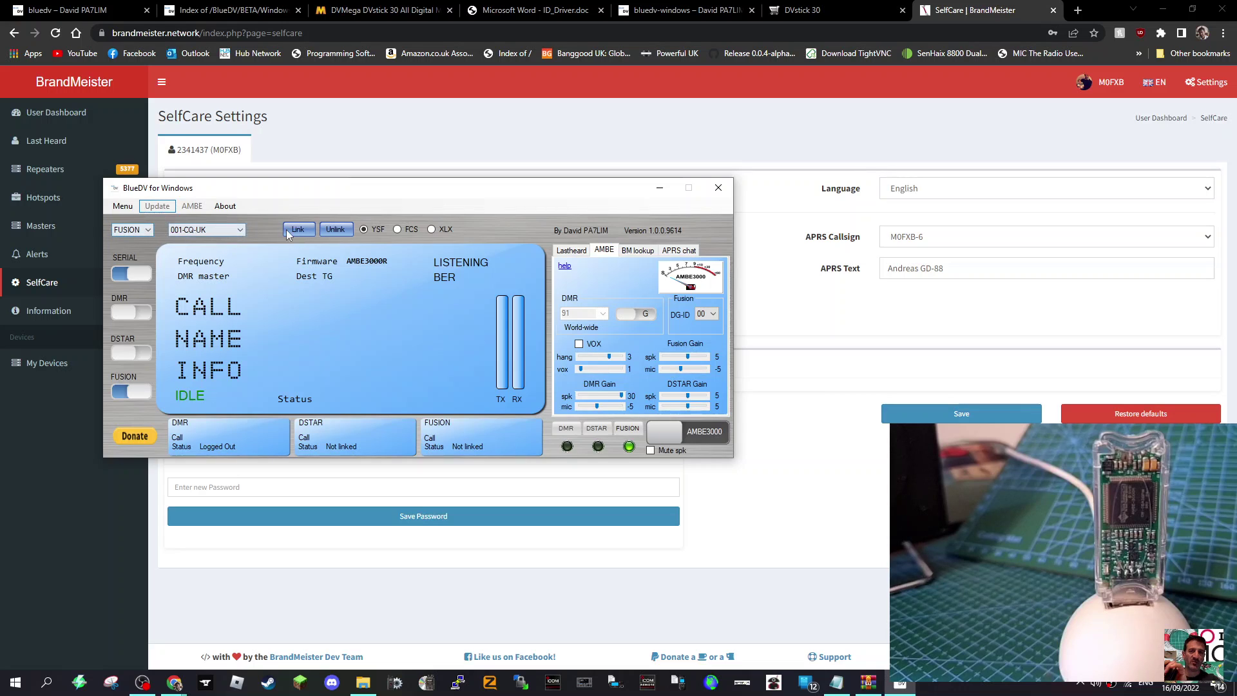
click(240, 231)
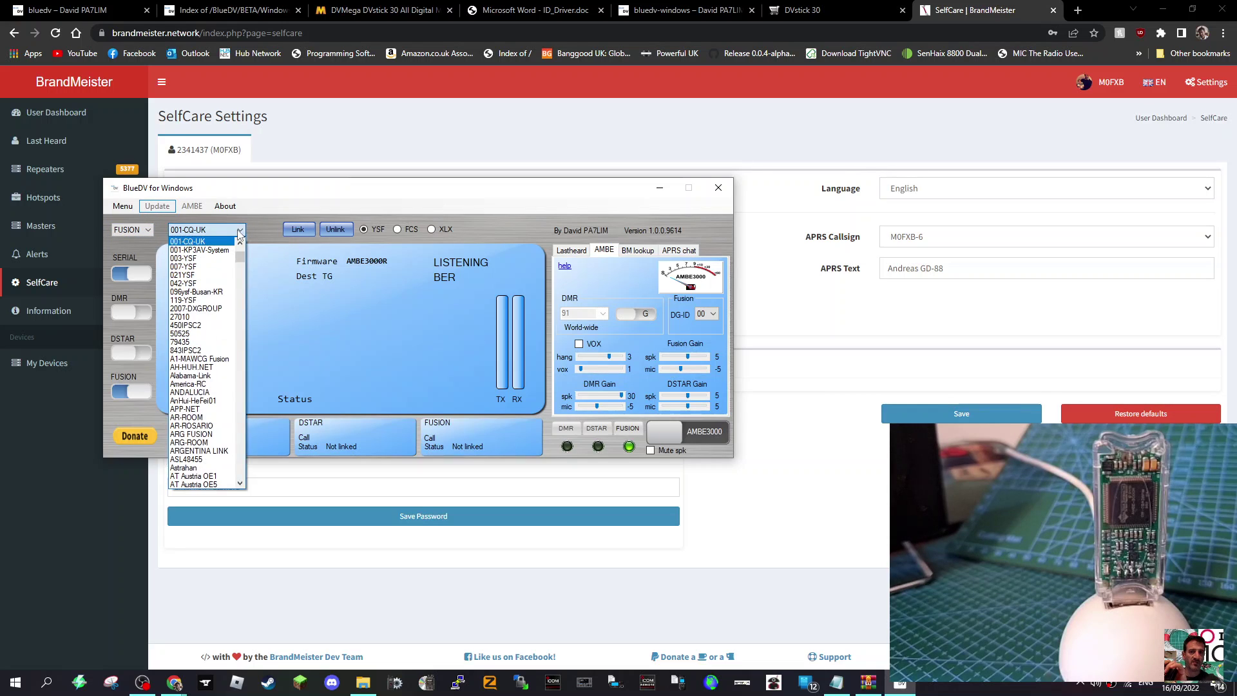
click(240, 231)
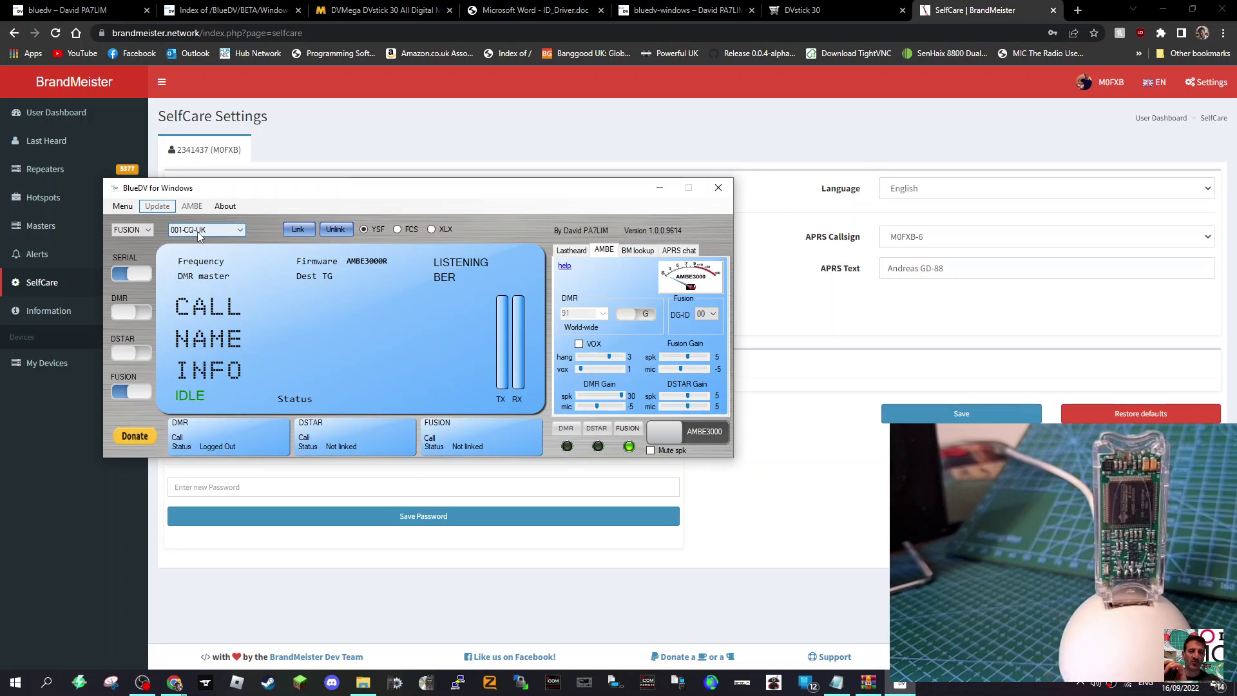
click(288, 231)
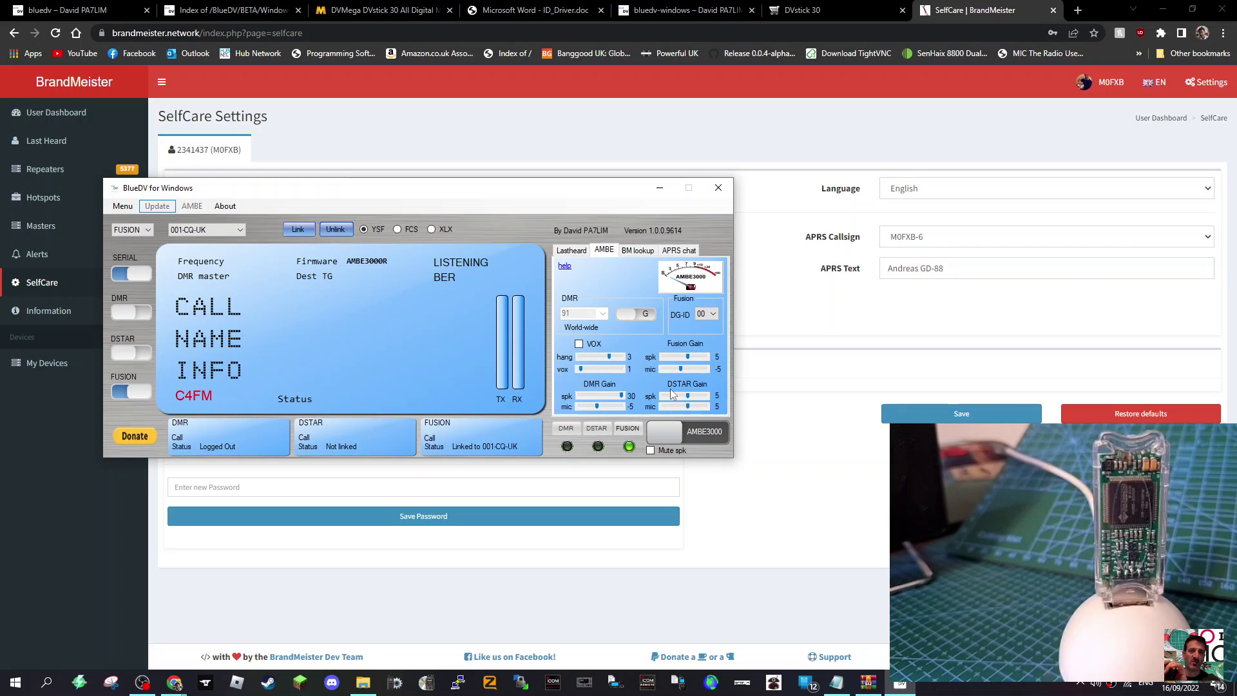
Make a short Fusion test transmission on 001-CQ-UK and switch FUSION off
click(674, 432)
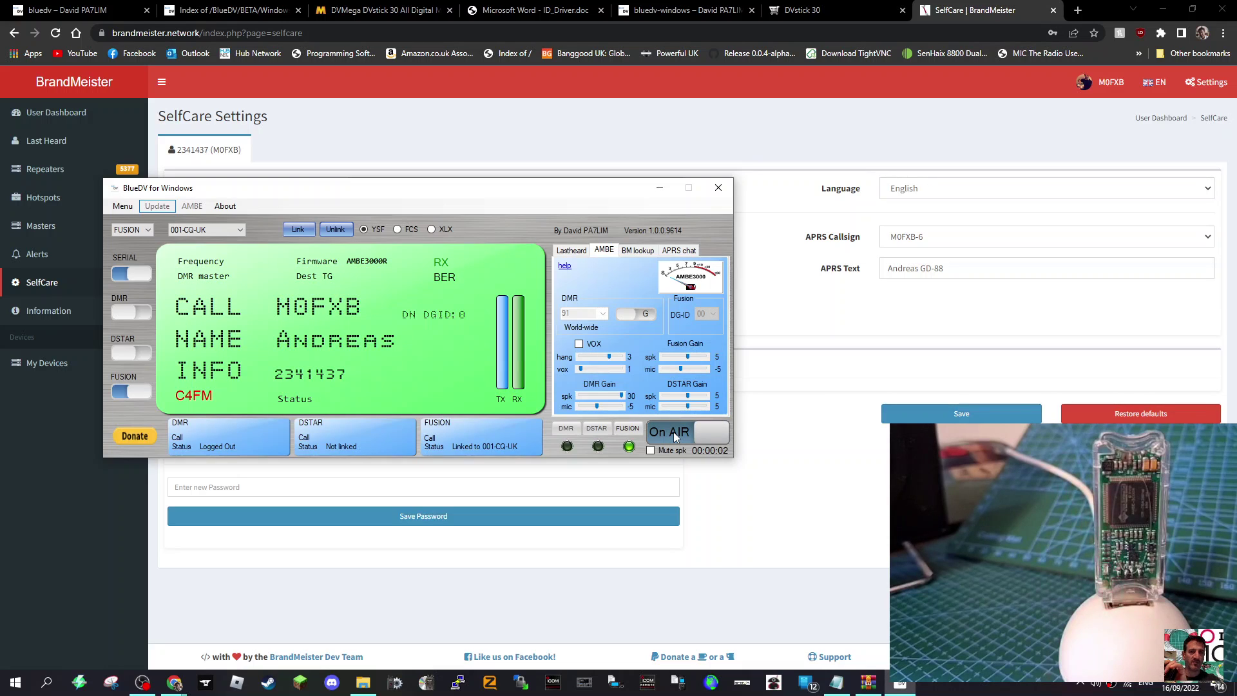
click(710, 435)
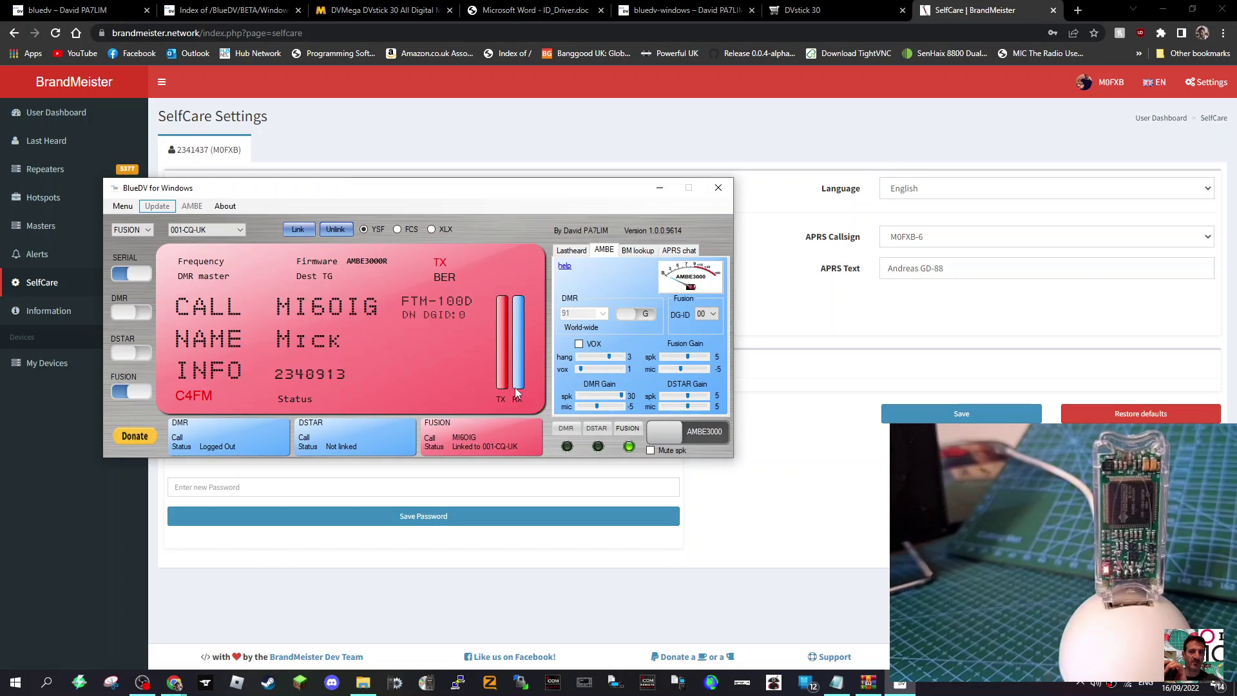
click(142, 389)
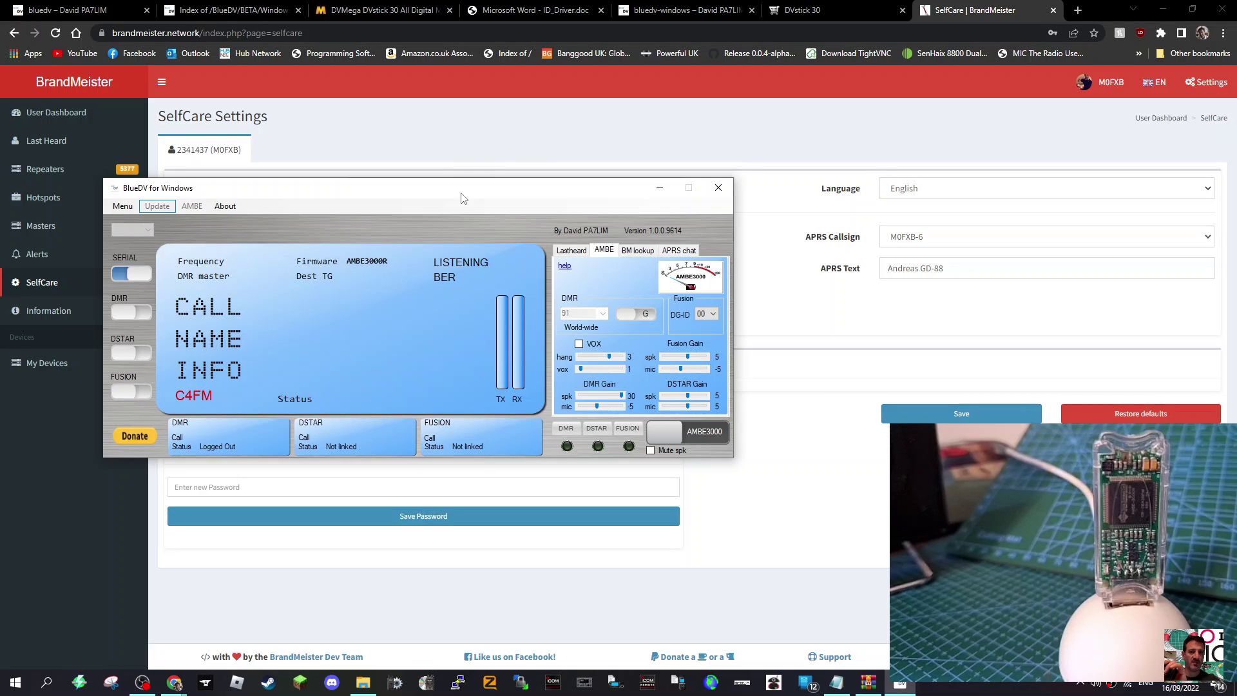
Look through the last-heard list, the BrandMeister lookup and the APRS chat, returning to the last-heard list
drag(451, 188, 340, 205)
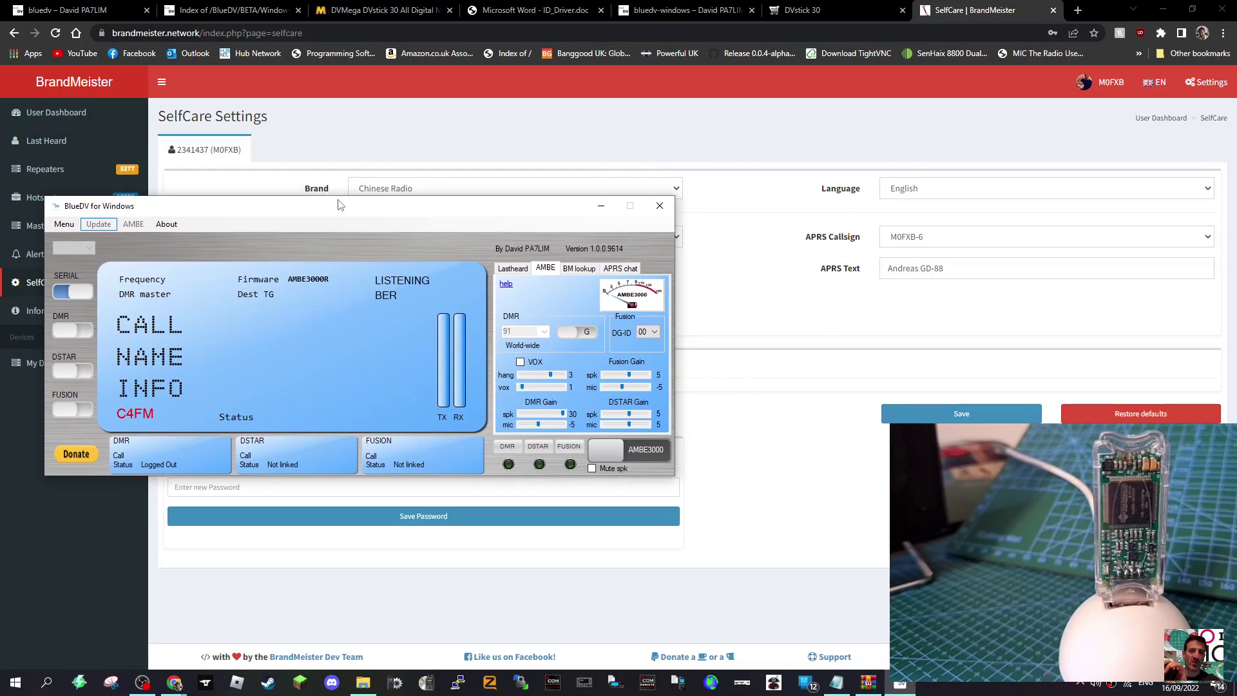
click(512, 268)
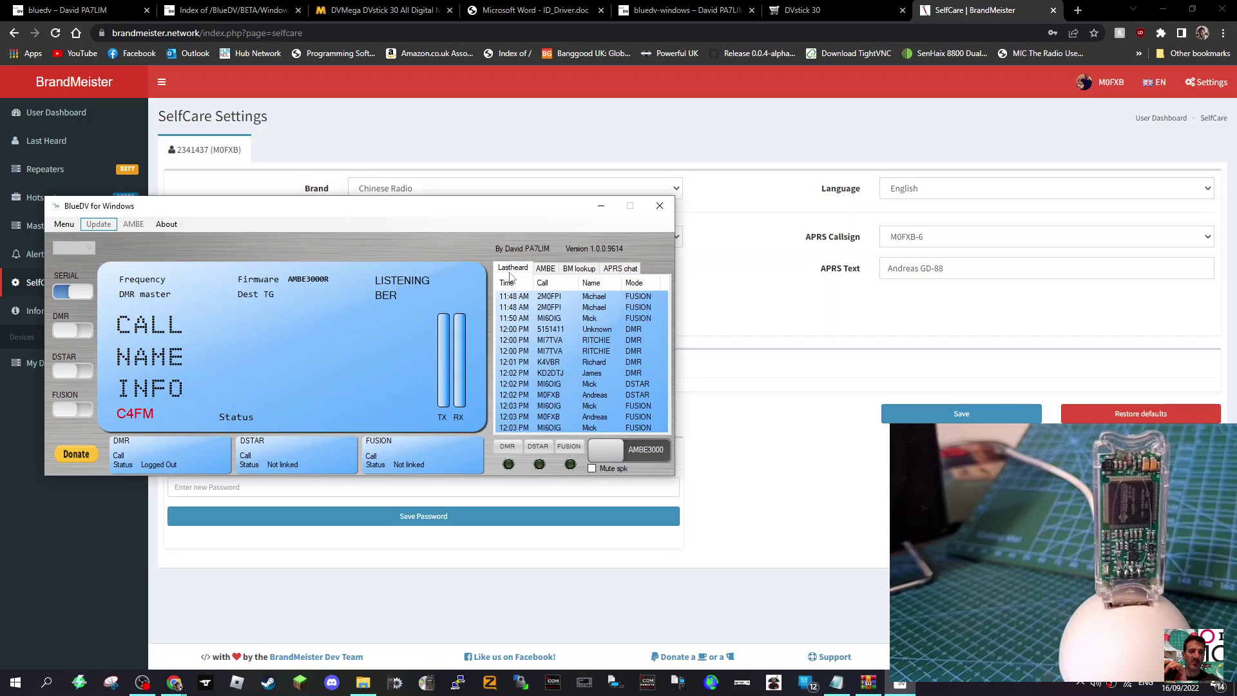
click(579, 268)
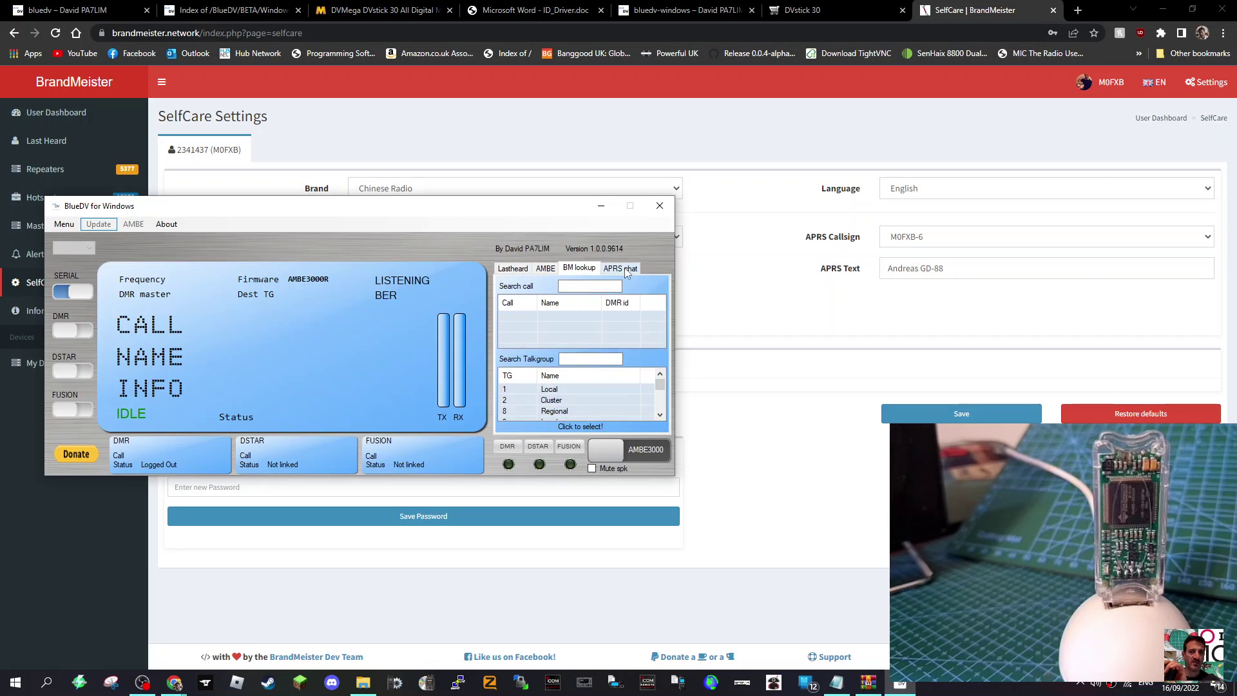
click(616, 269)
click(515, 269)
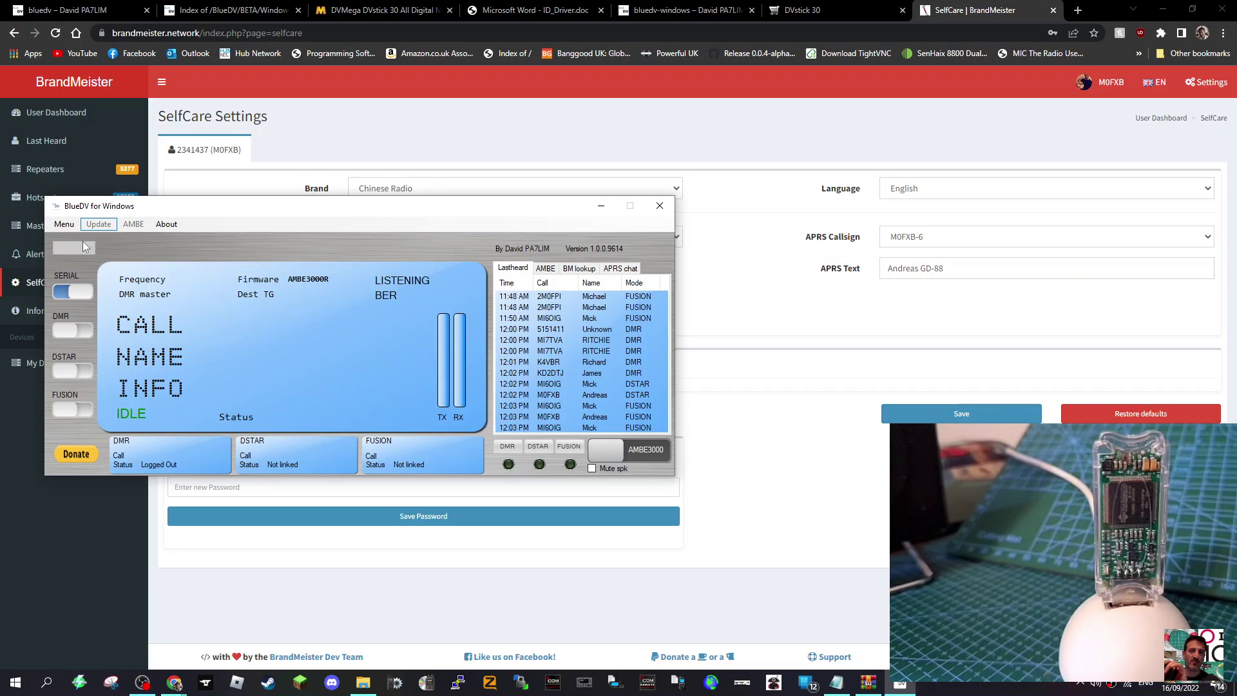
With the serial connection off, enable DSTAR at start in the setup, save it, and switch the serial connection back on
click(77, 288)
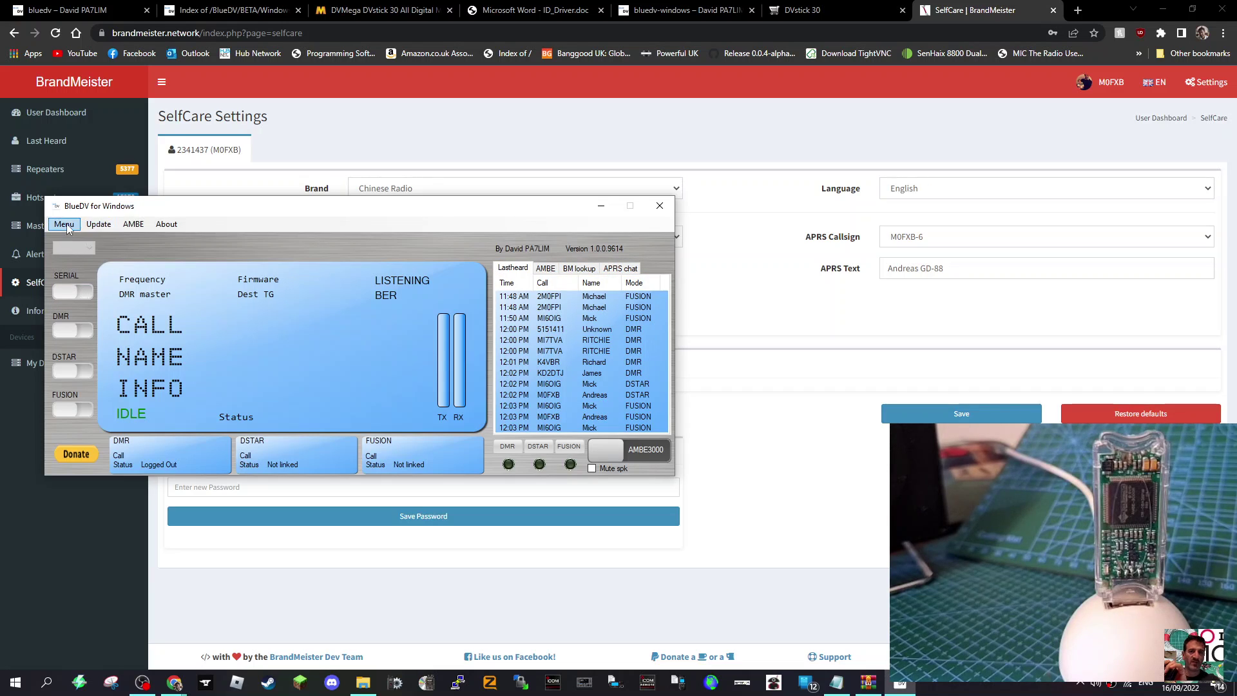
click(66, 225)
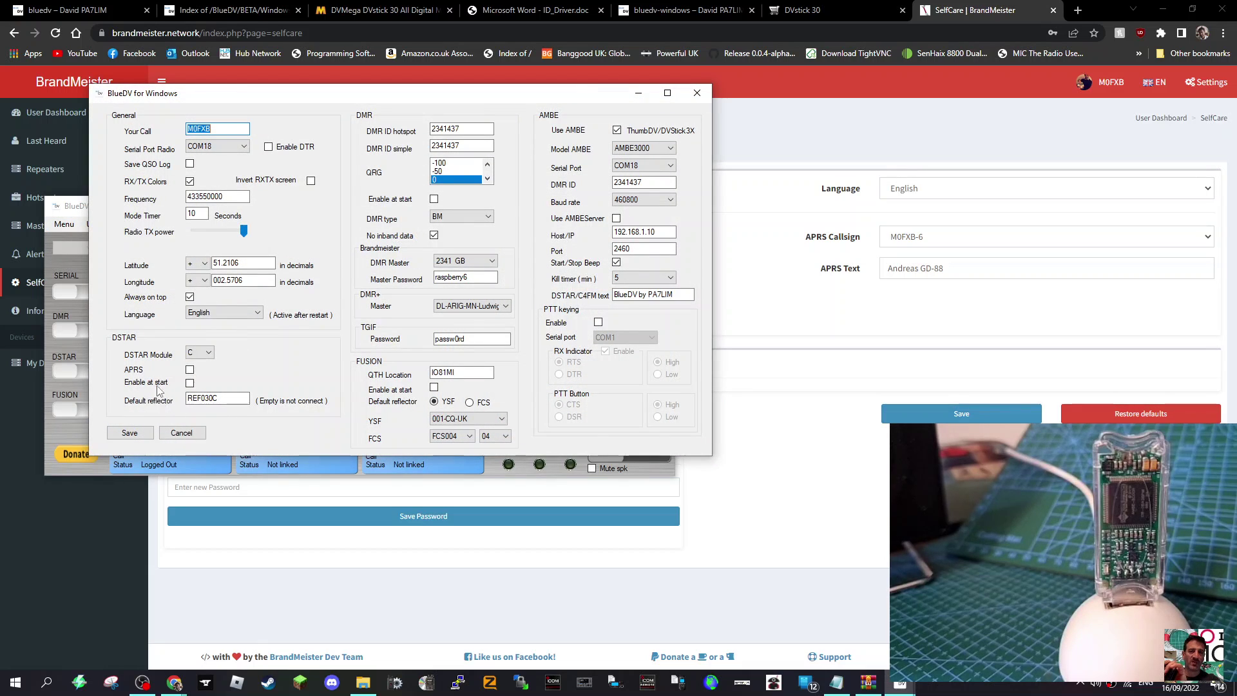
click(190, 384)
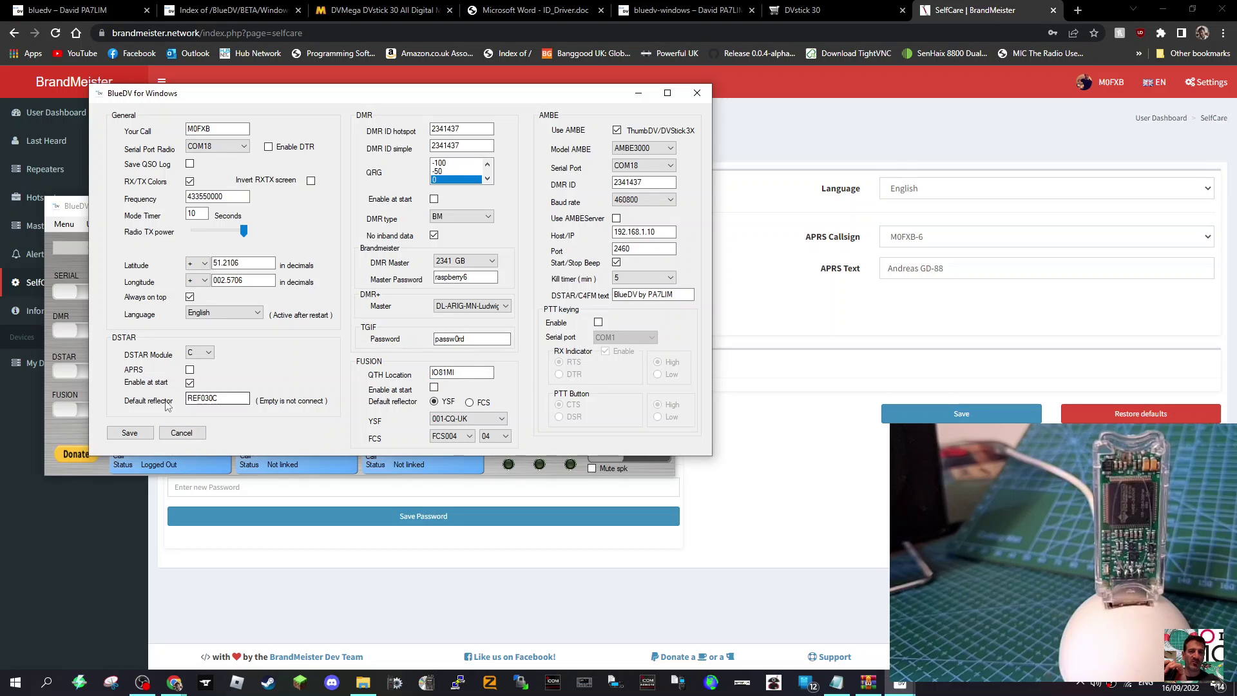
click(132, 432)
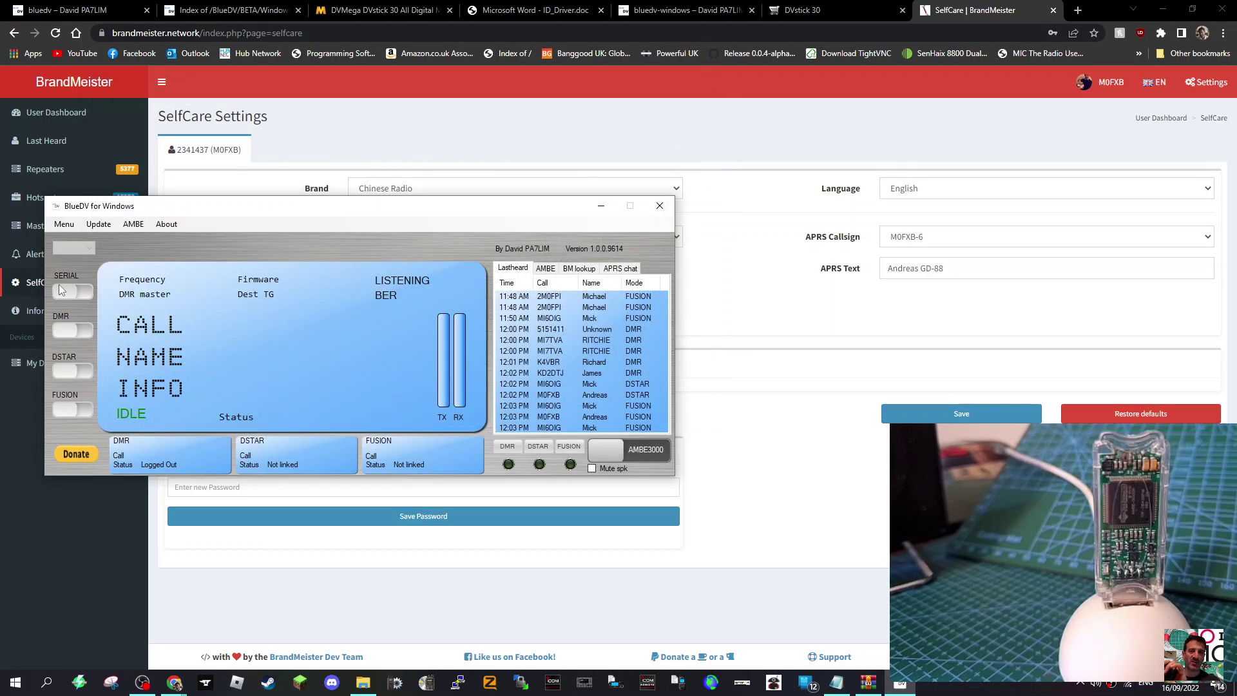
click(62, 293)
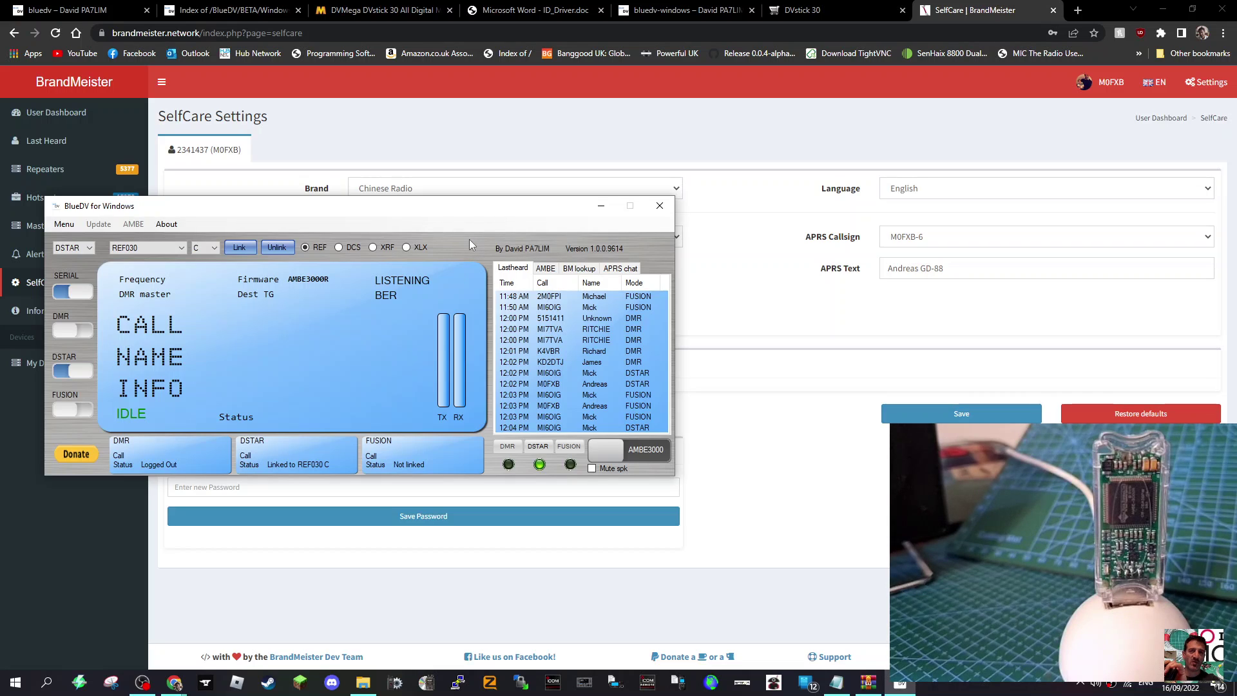
drag(387, 214, 435, 263)
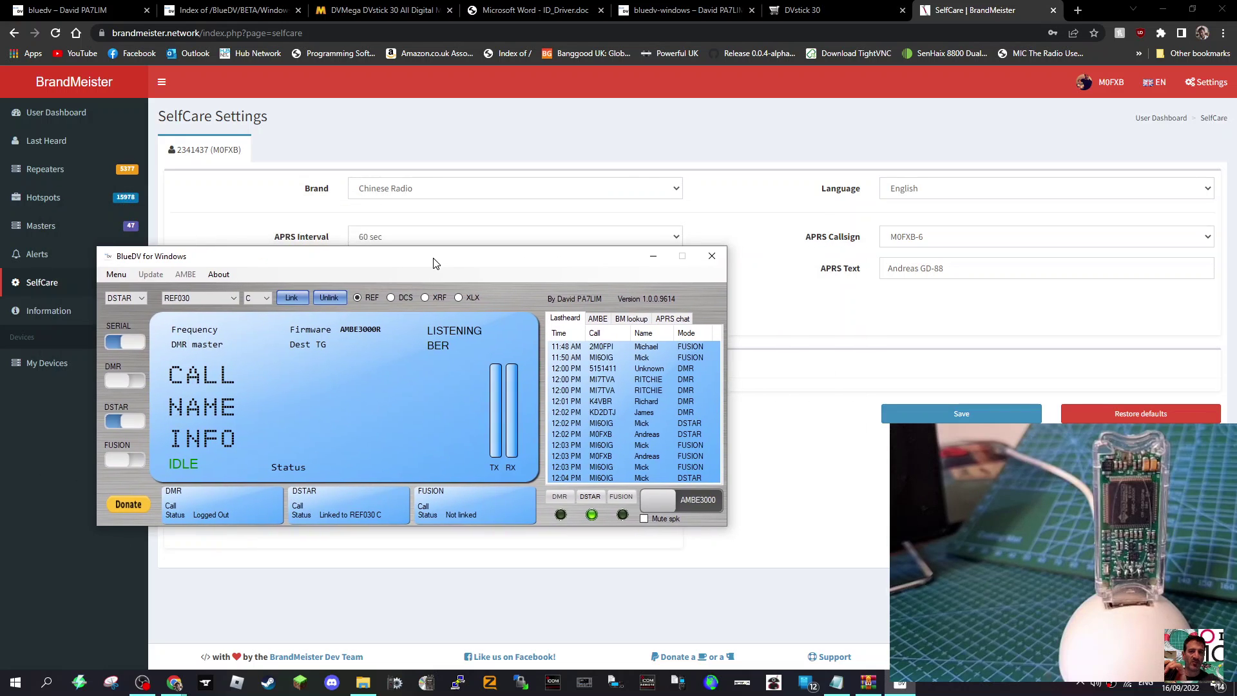